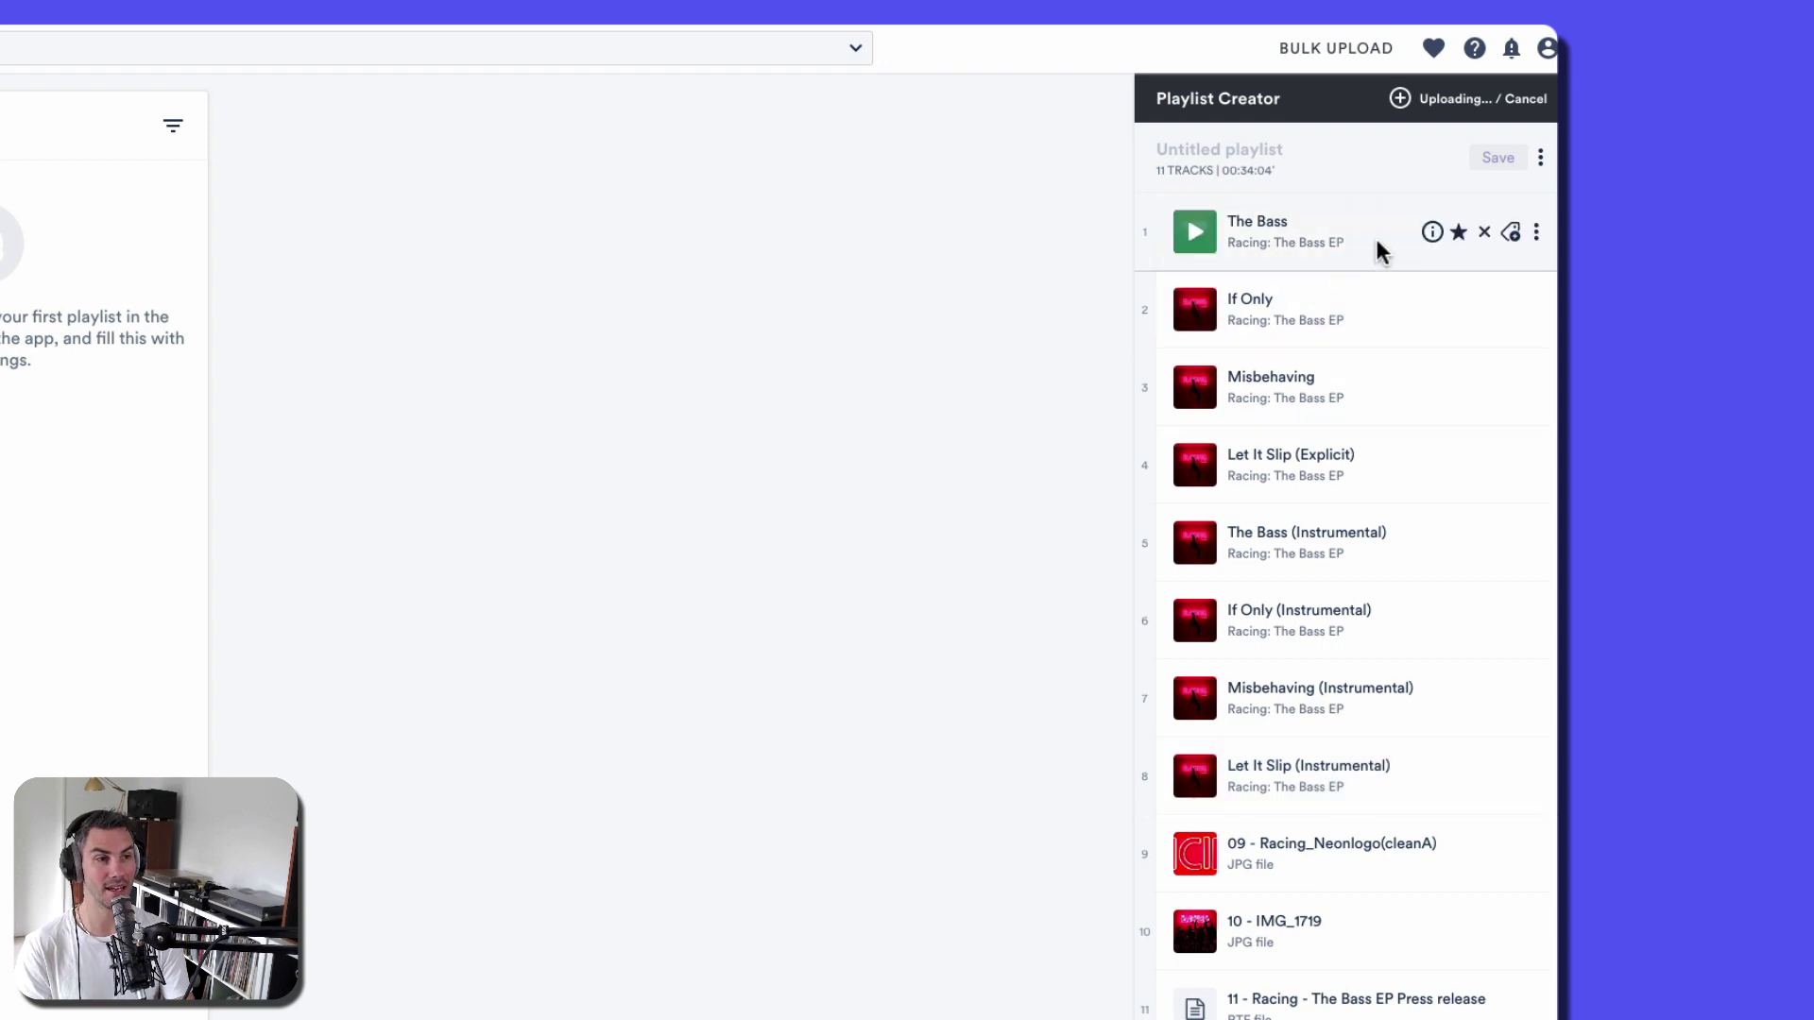
# - Open the track info of The Bass, the first track in the untitled playlist
pyautogui.moveTo(1431, 235)
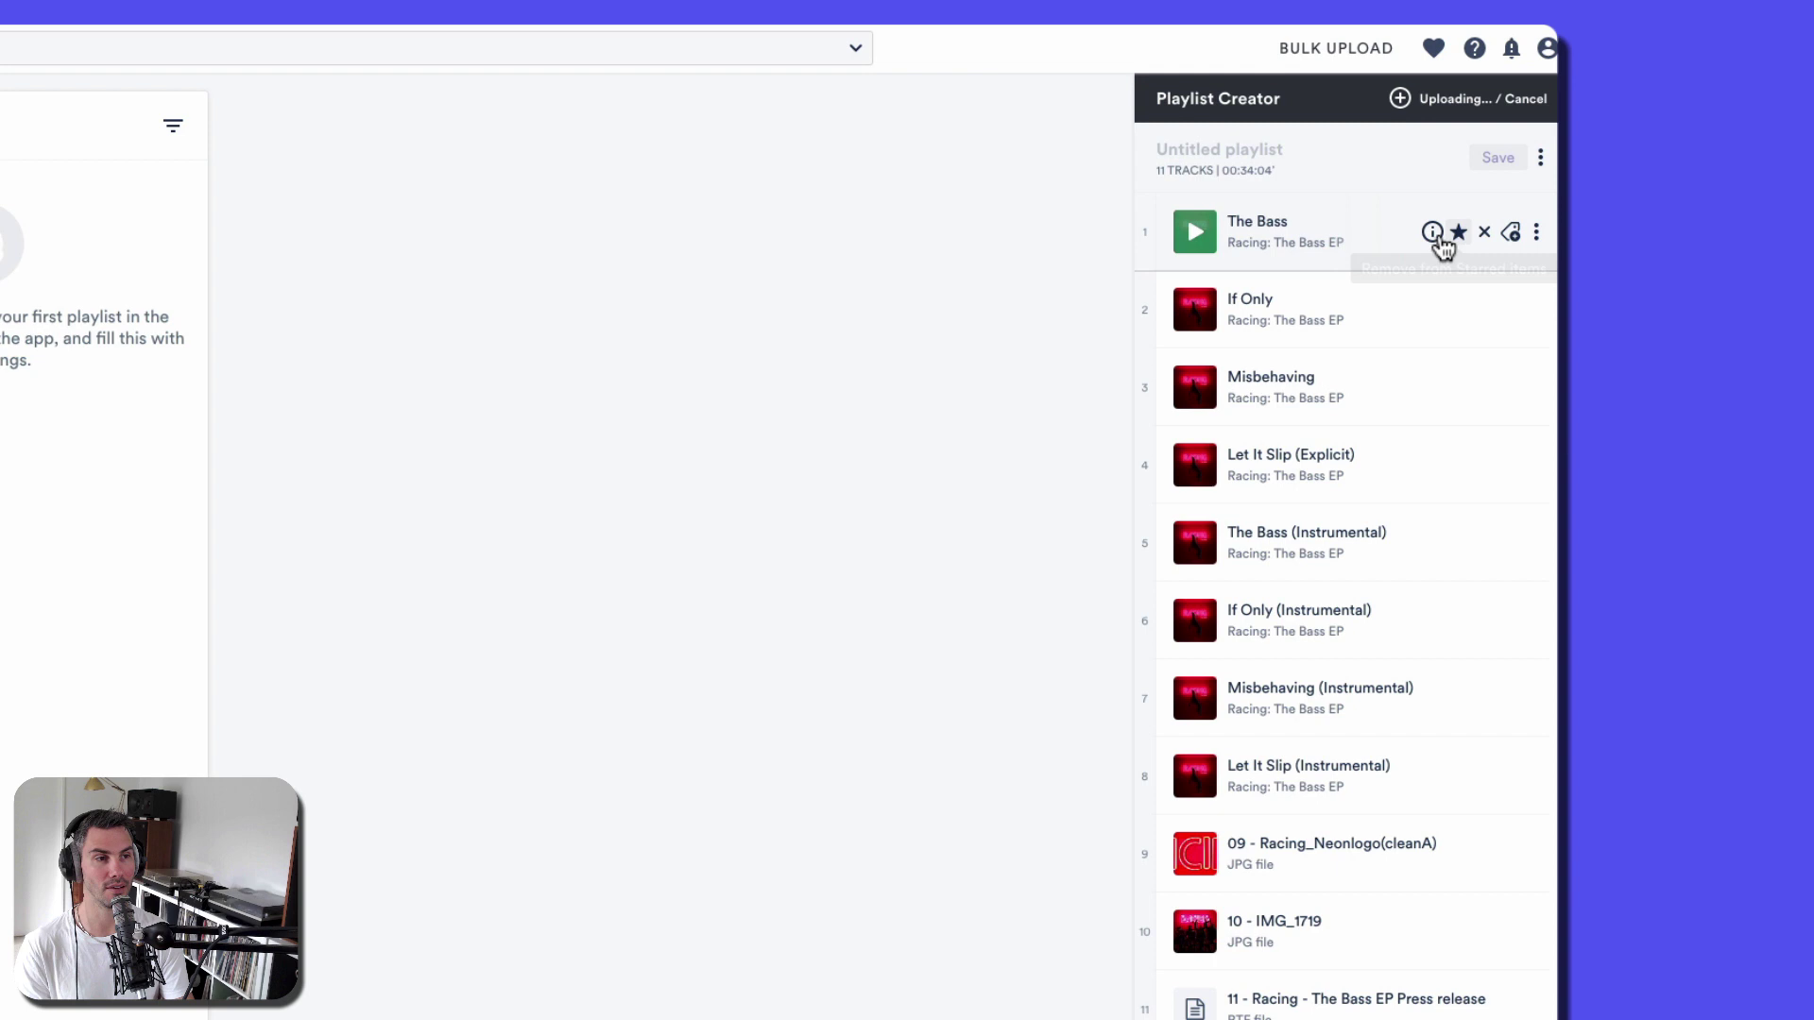
pyautogui.click(1219, 310)
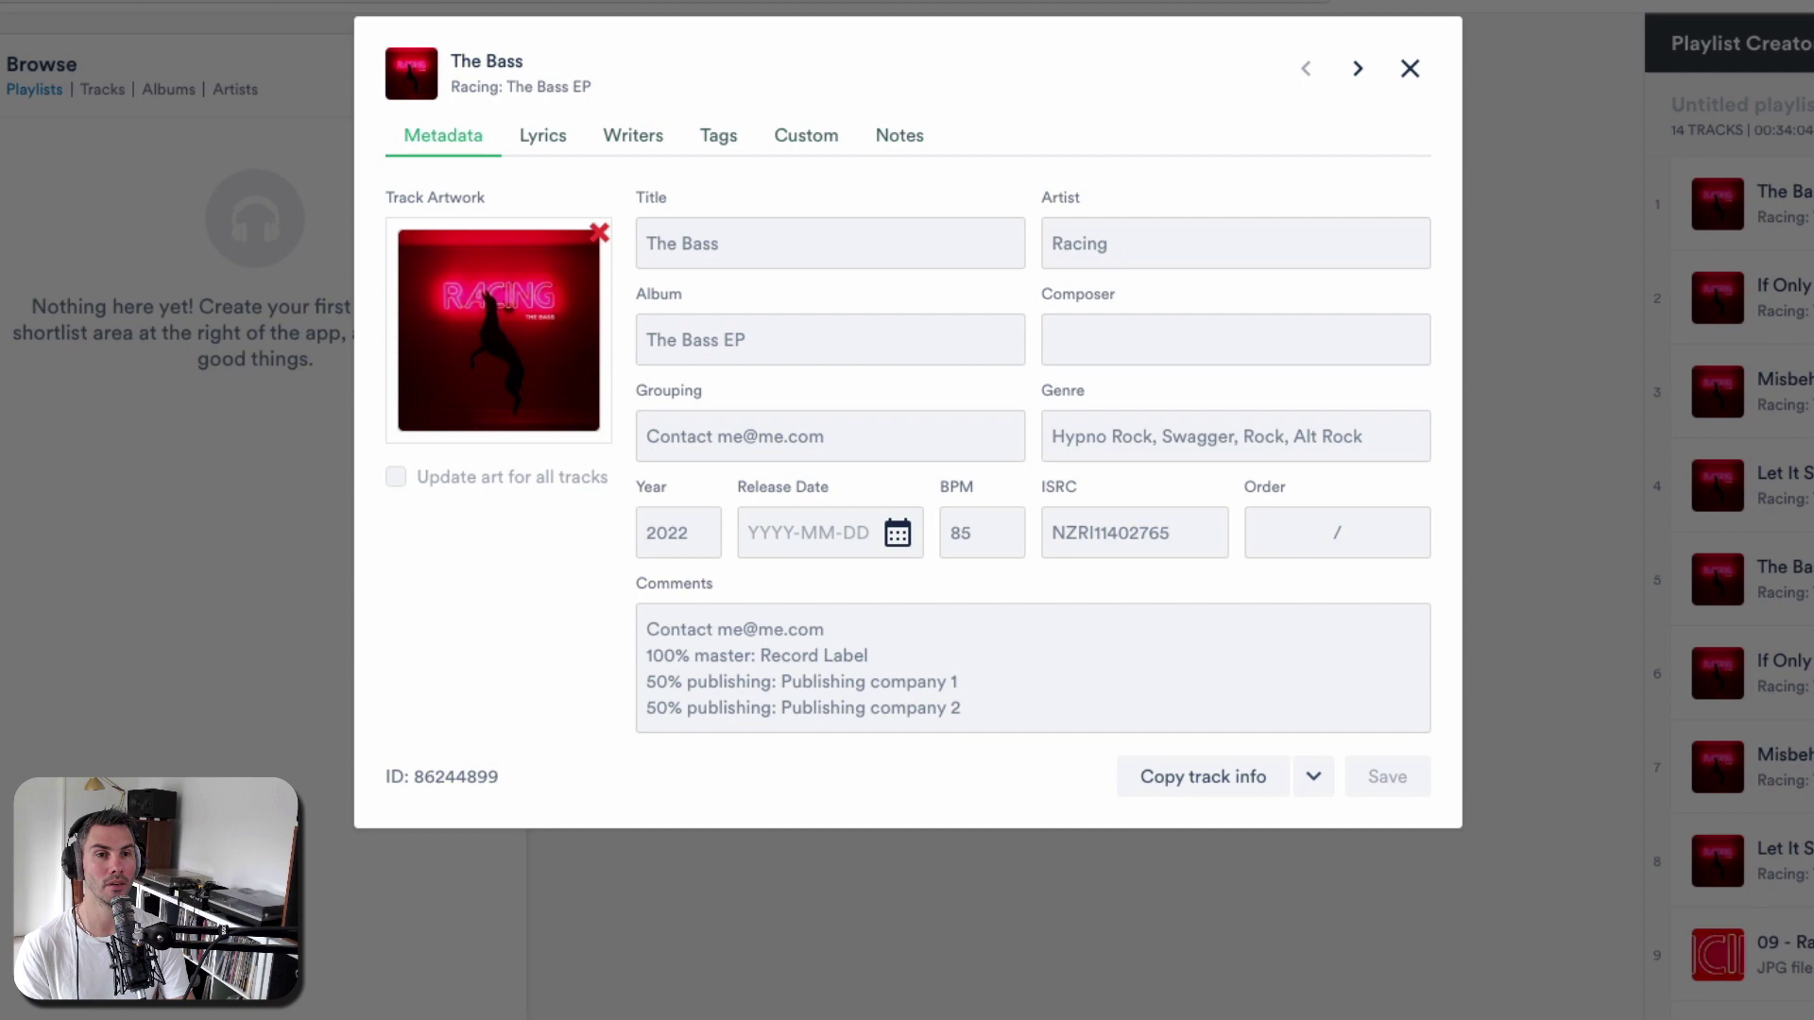
# - Append the file-name suffix ".mstr0-2934-.wav" to the track title The Bass
pyautogui.click(658, 244)
pyautogui.click(703, 244)
pyautogui.click(723, 244)
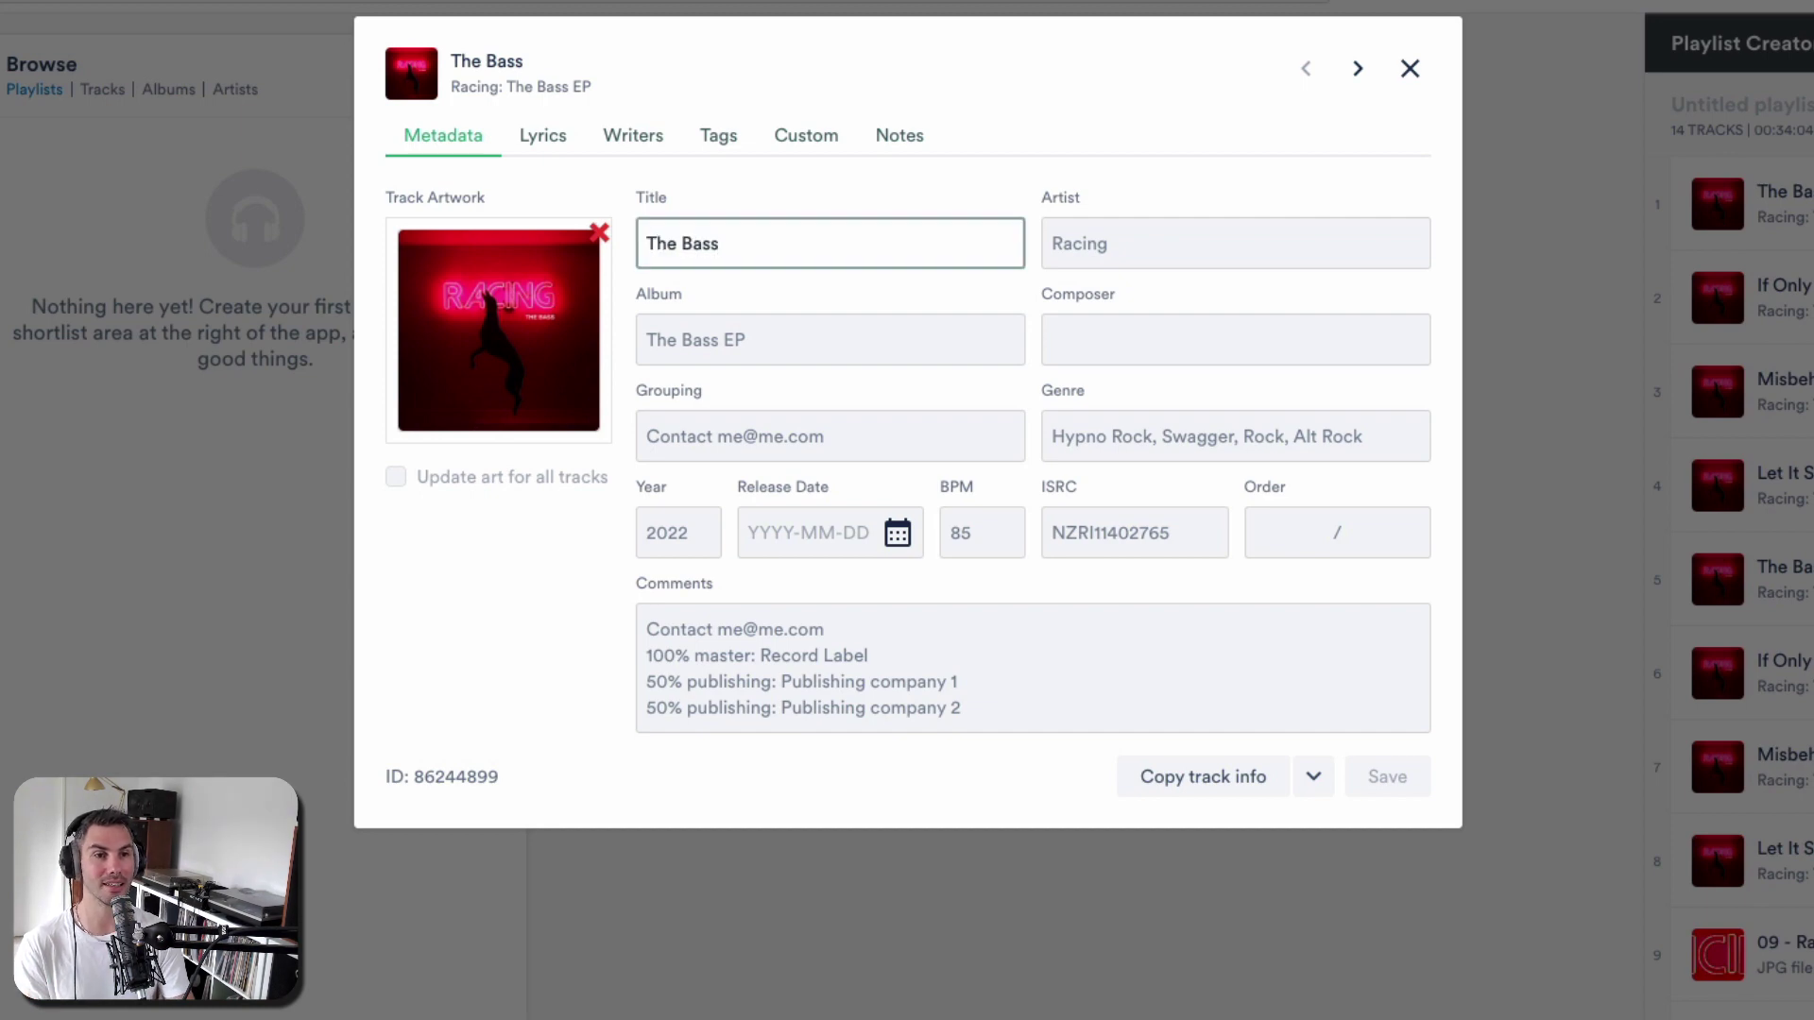
pyautogui.write('.')
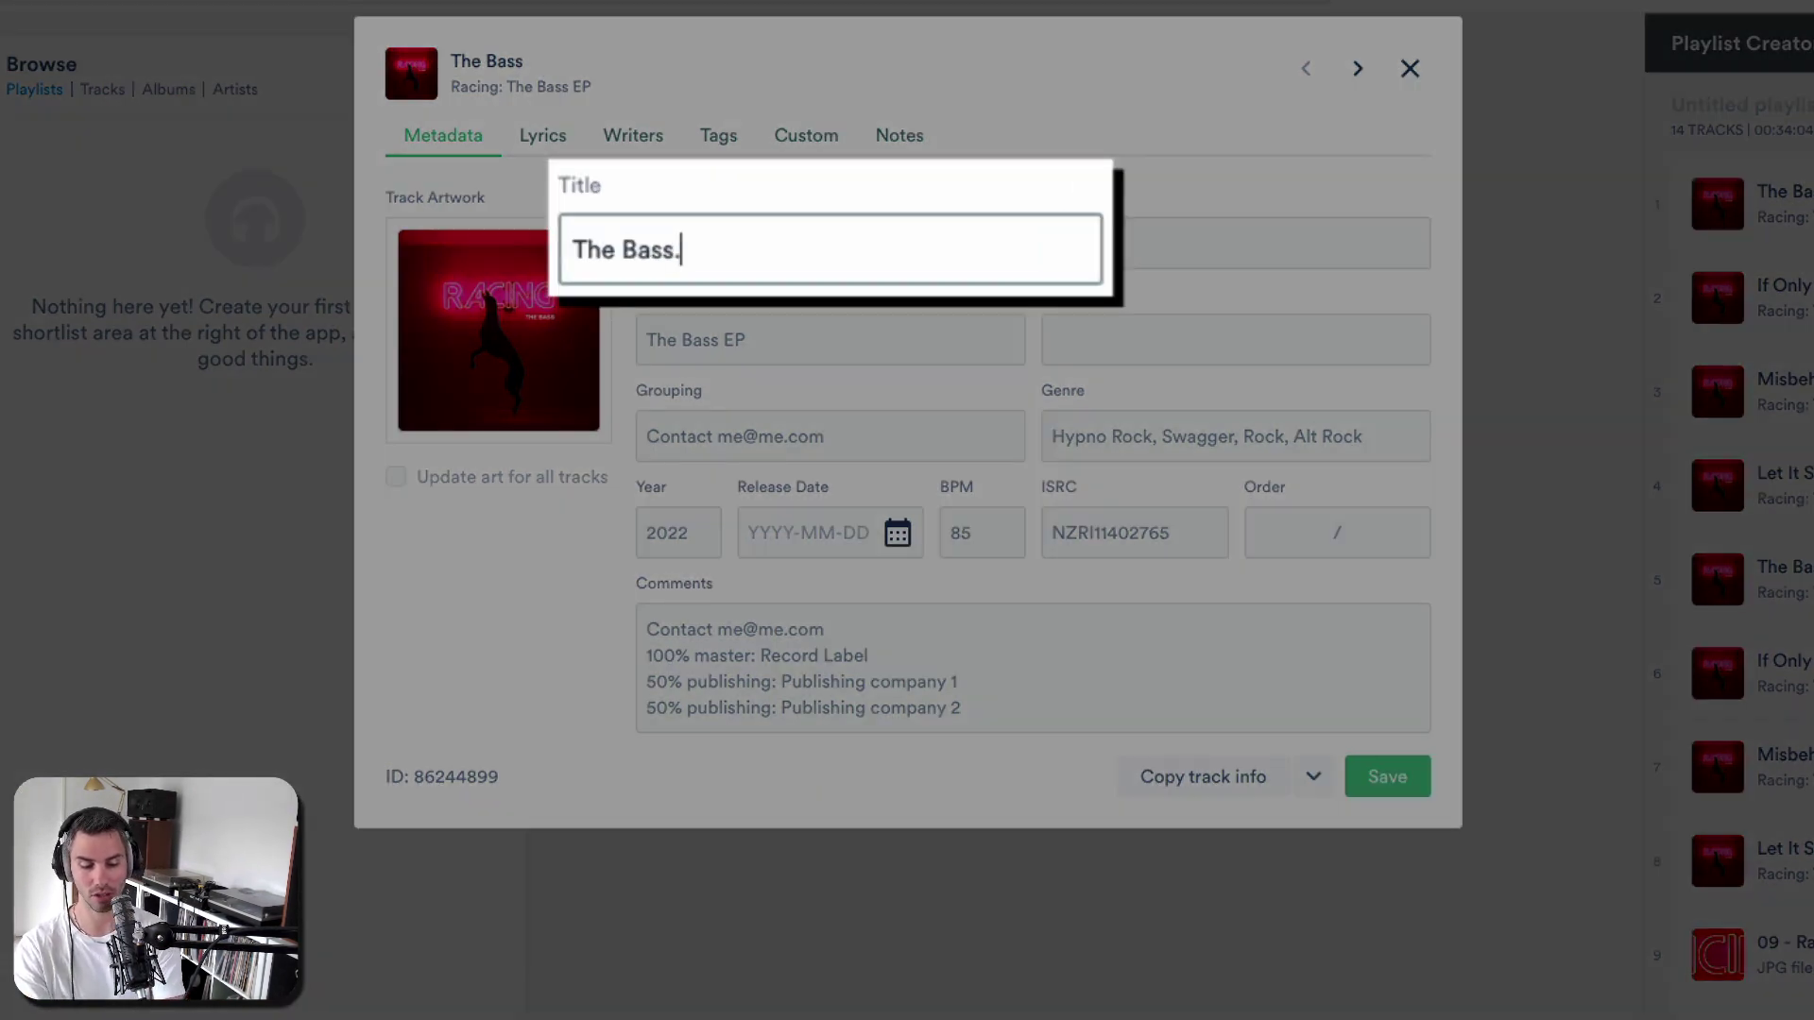
pyautogui.write('mstr0-2934')
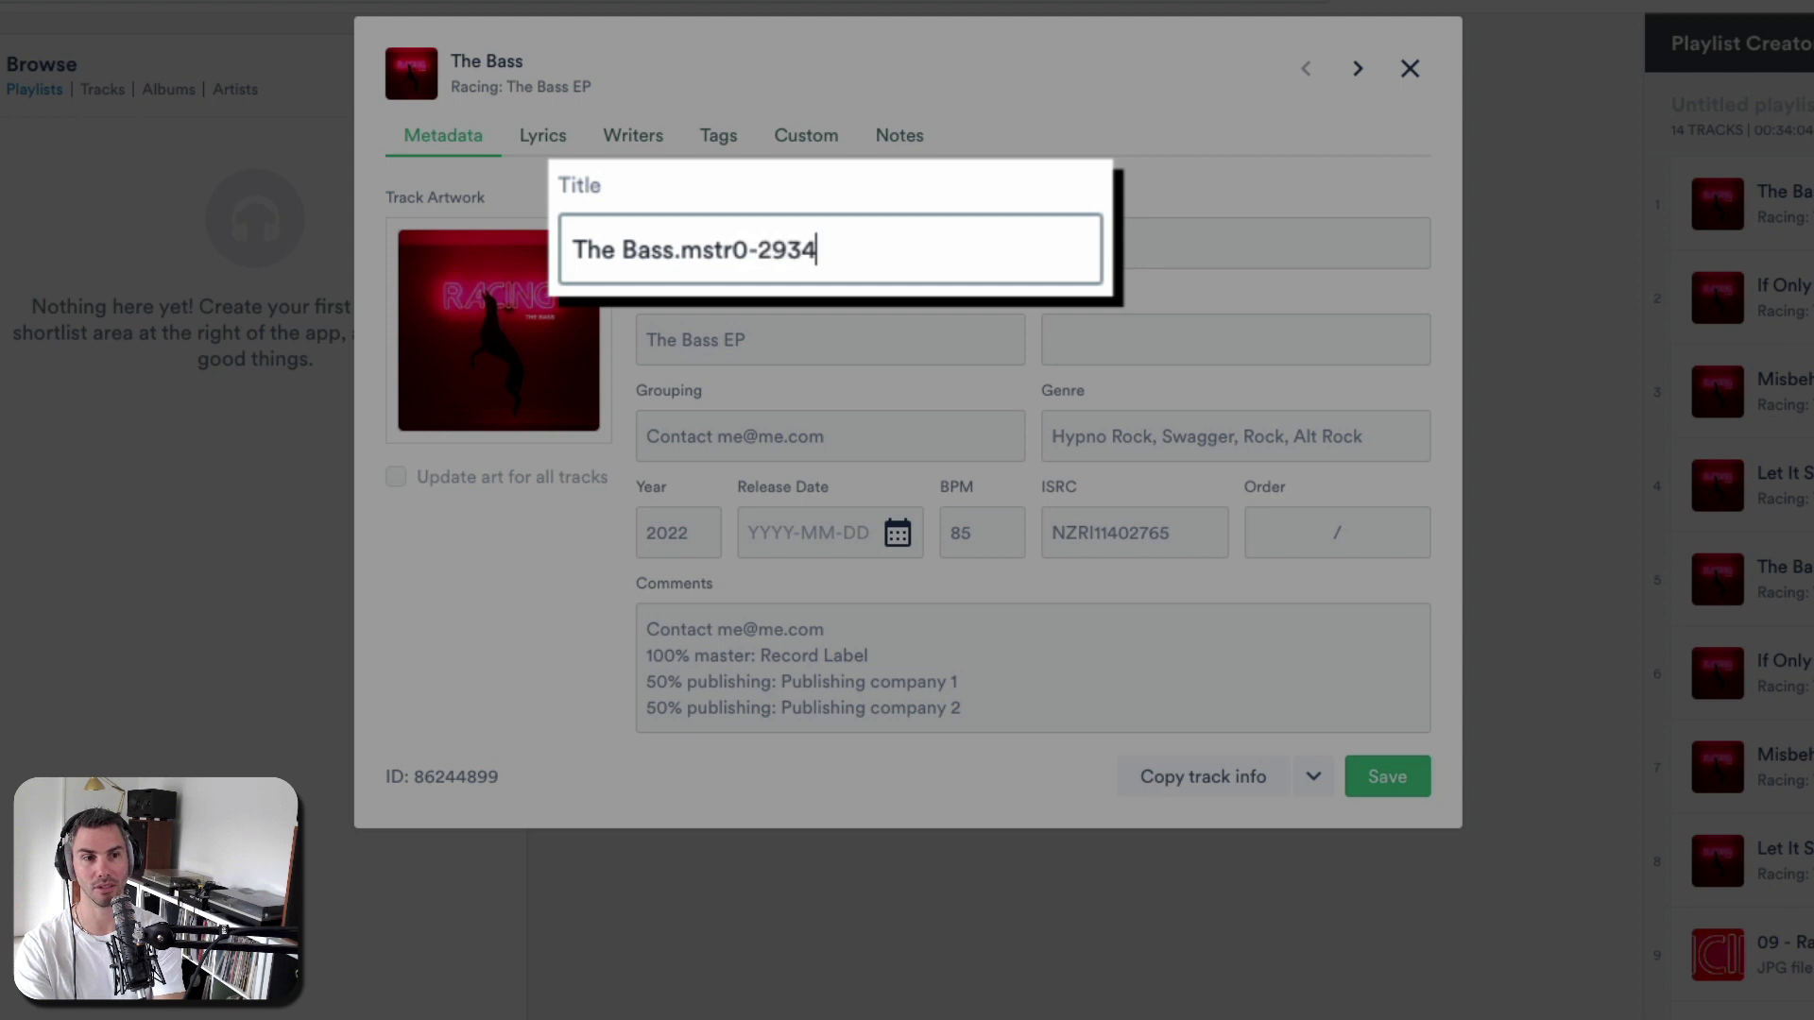
pyautogui.write('-.wav')
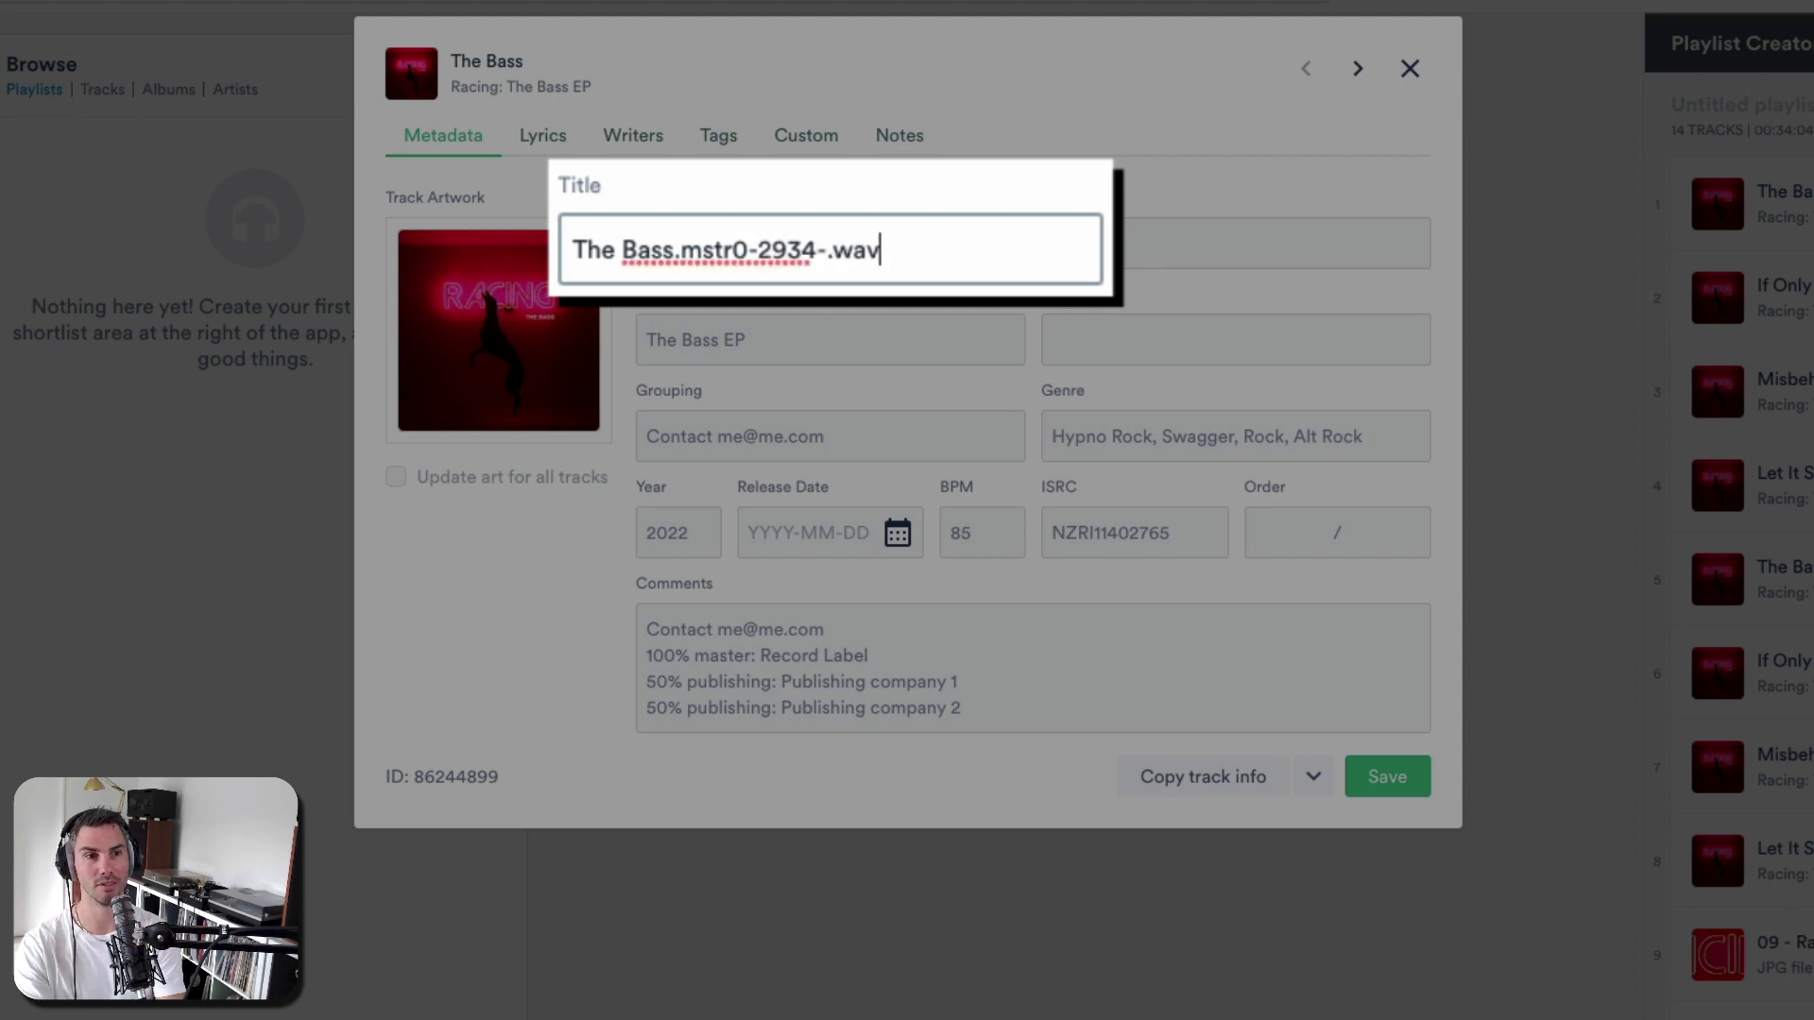
# - Delete the file-name suffix from the title so that it reads only "The Bass"
pyautogui.hotkey('shift', 'Left')
pyautogui.hotkey('shift', 'Left')
pyautogui.hotkey('shift', 'Left')
pyautogui.hotkey('shift', 'Left')
pyautogui.hotkey('shift', 'Left')
pyautogui.hotkey('shift', 'Left')
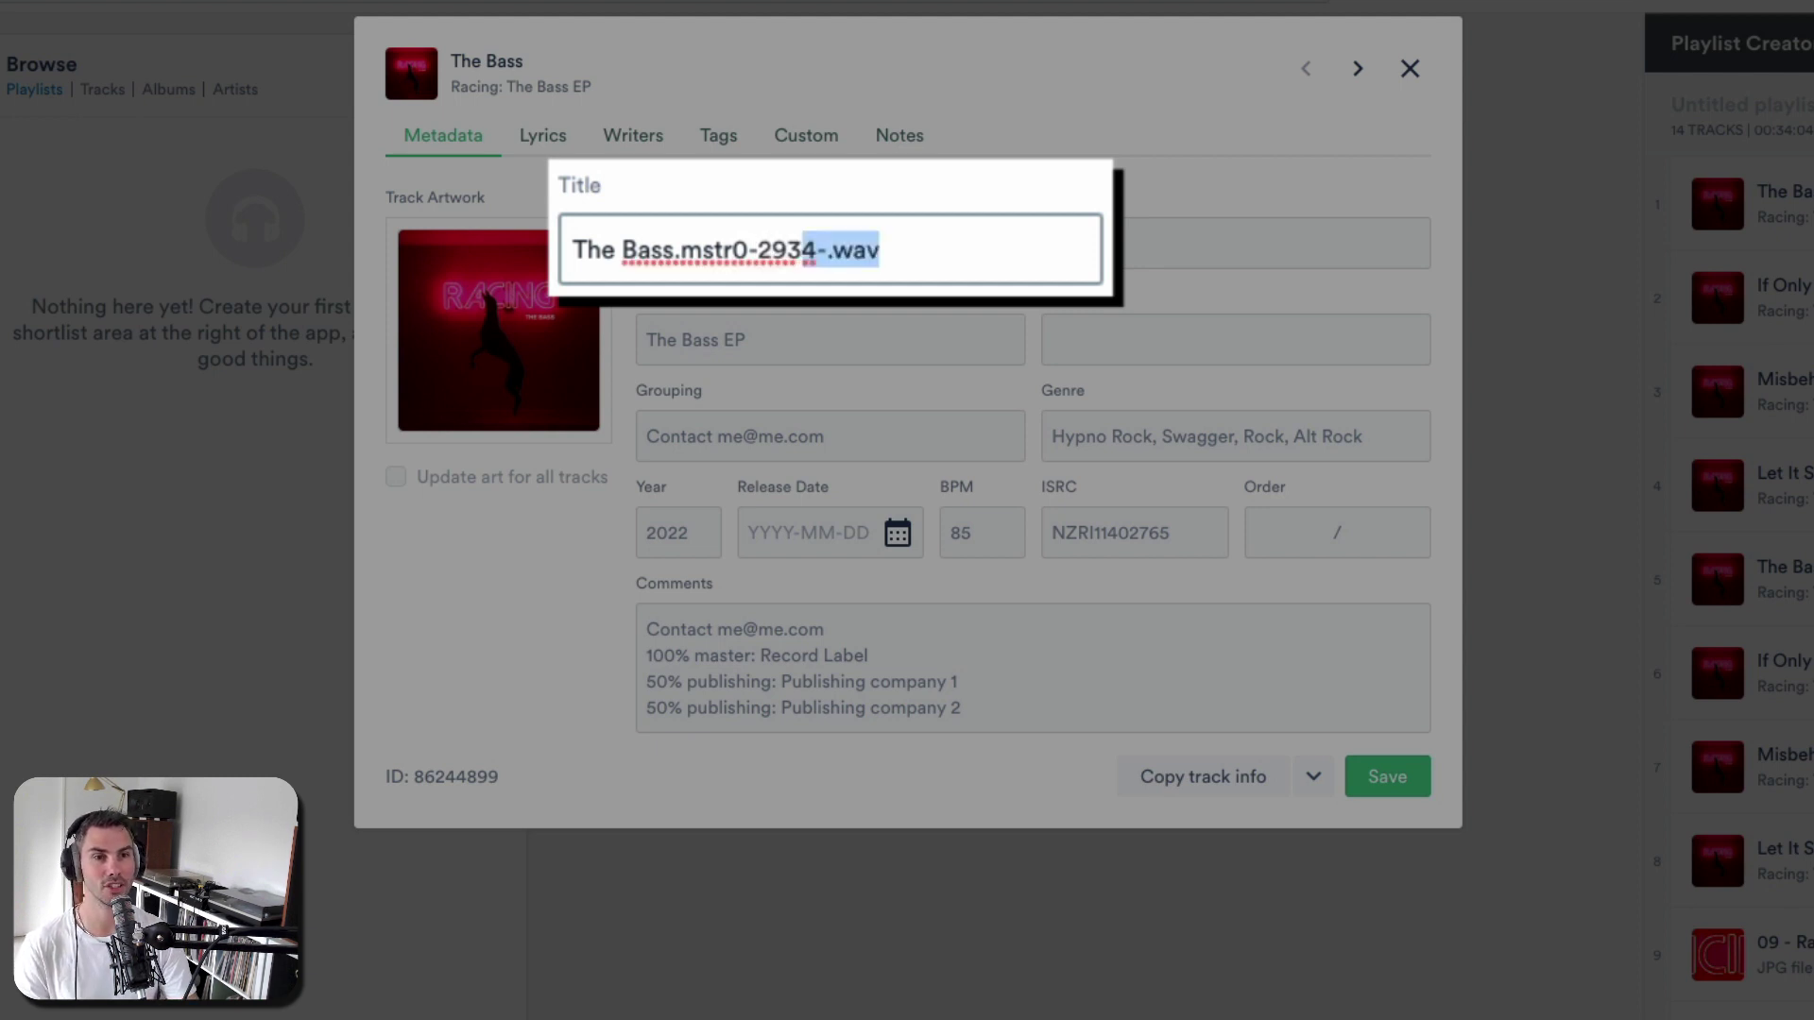
pyautogui.hotkey('shift', 'Left')
pyautogui.hotkey('shift', 'Left')
pyautogui.hotkey('shift', 'Left')
pyautogui.hotkey('shift', 'Left')
pyautogui.hotkey('shift', 'Left')
pyautogui.hotkey('shift', 'Left')
pyautogui.hotkey('shift', 'Left')
pyautogui.hotkey('shift', 'Left')
pyautogui.hotkey('shift', 'Left')
pyautogui.press('BackSpace')
pyautogui.press('BackSpace')
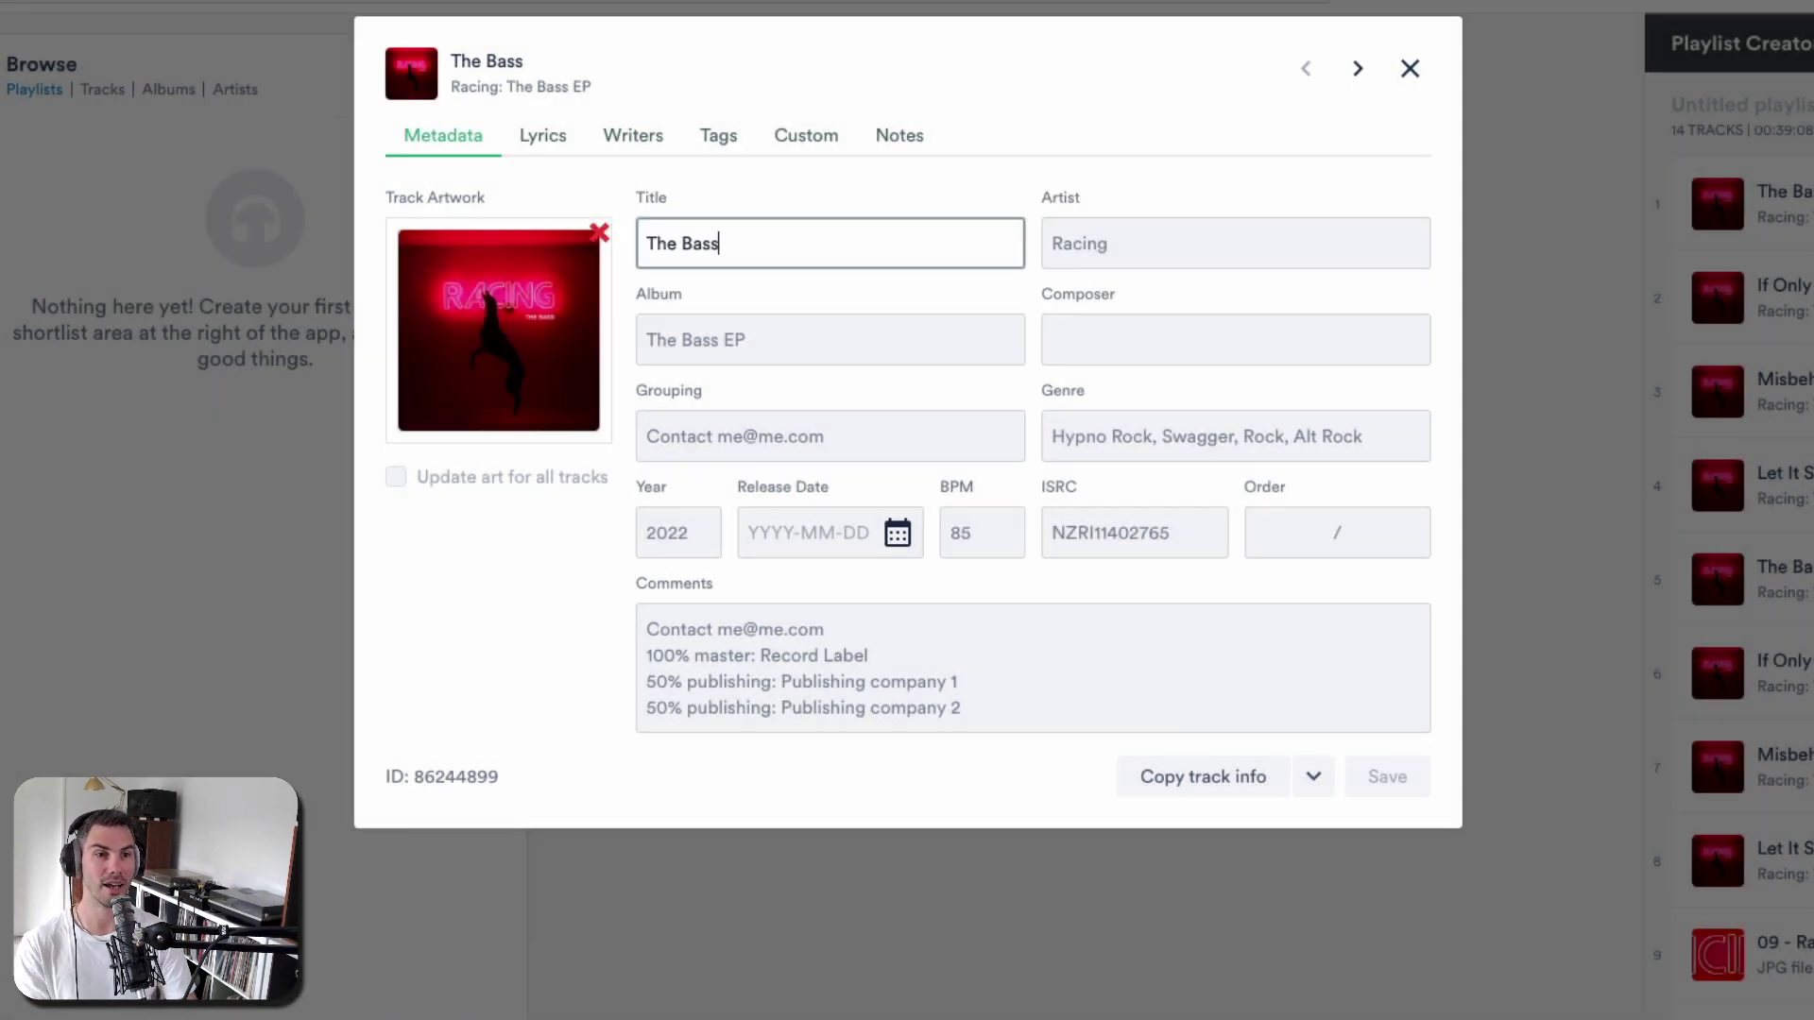
# - Try adding "ft" after the track title and remove it again
pyautogui.click(1087, 244)
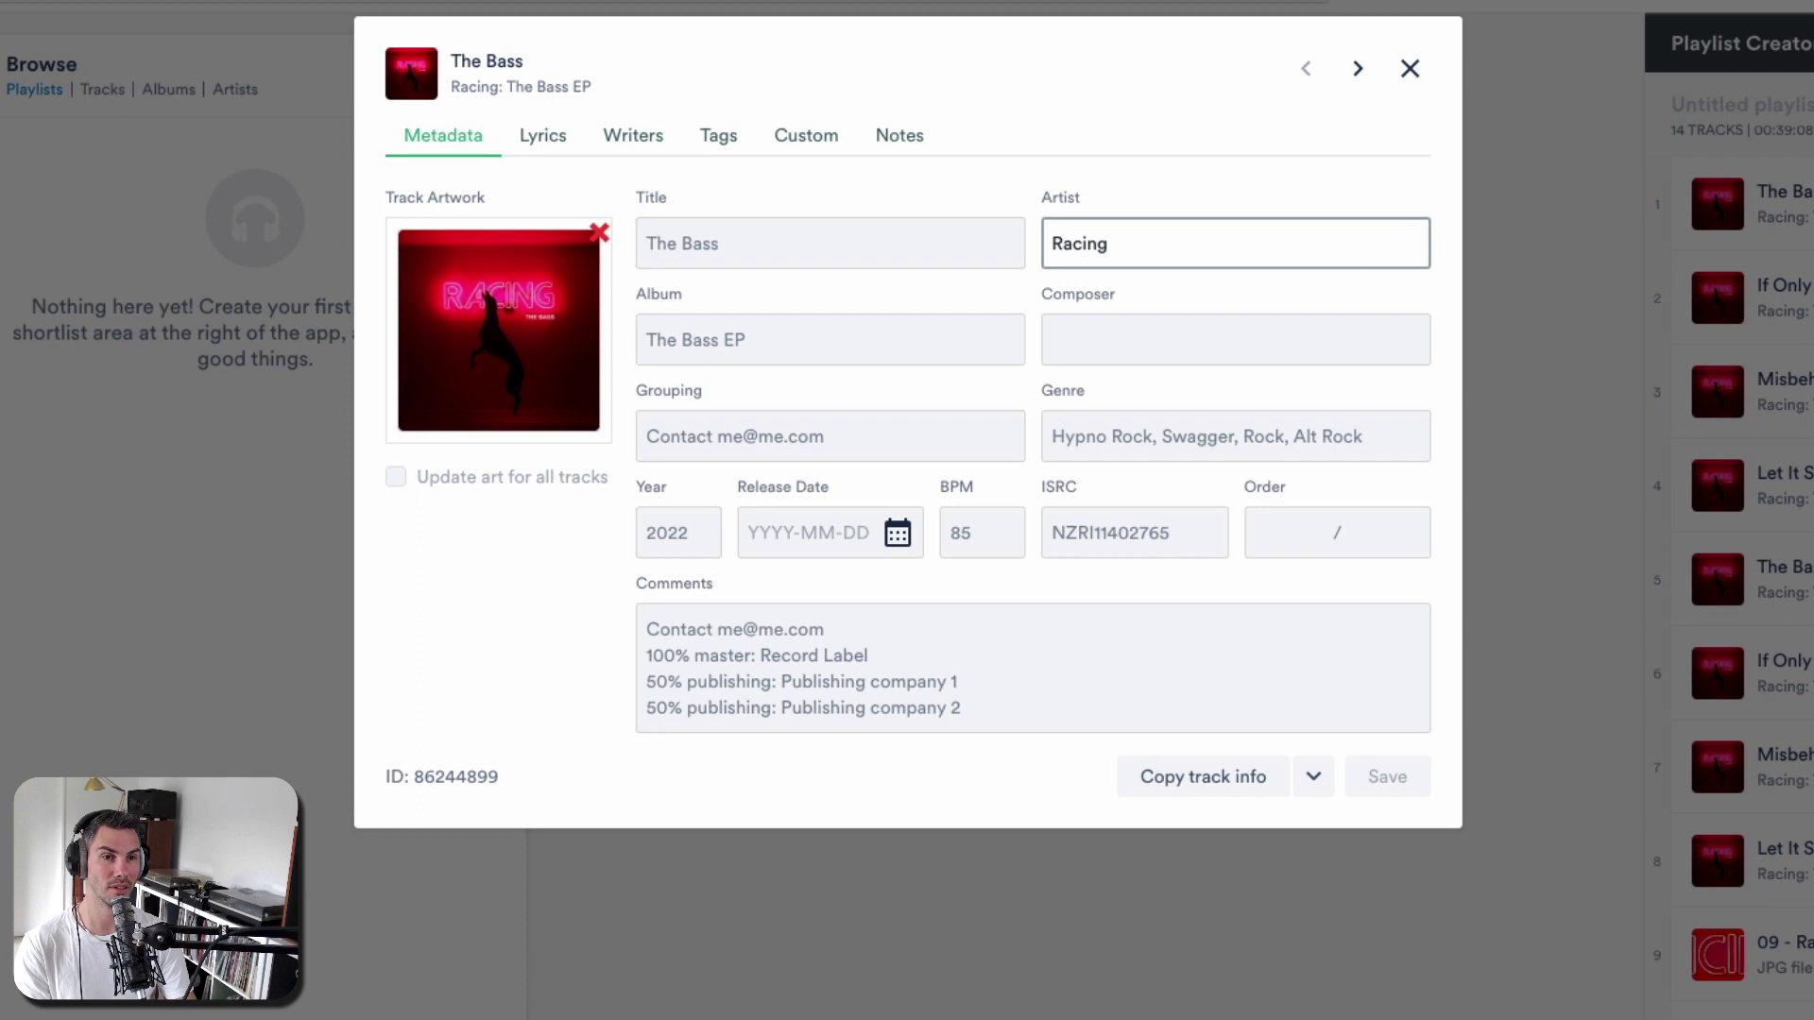
pyautogui.click(720, 244)
pyautogui.write('ft')
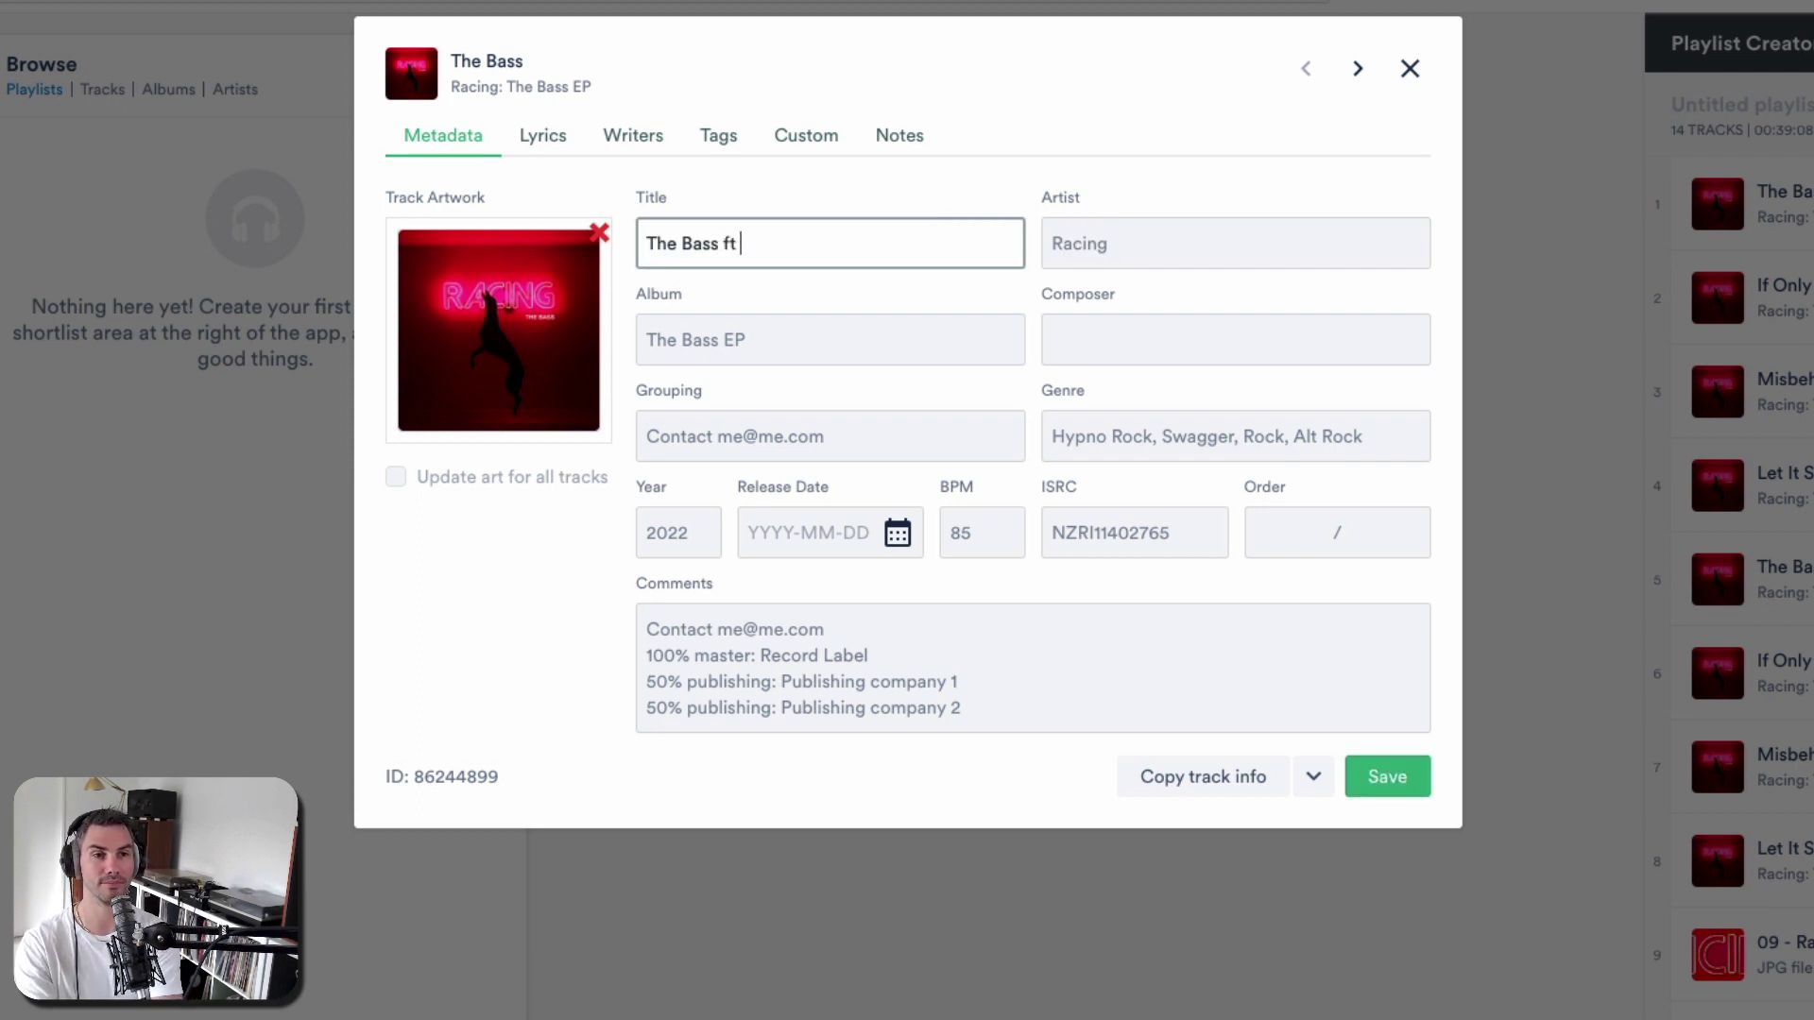
pyautogui.press('BackSpace')
pyautogui.press('BackSpace')
pyautogui.press('BackSpace')
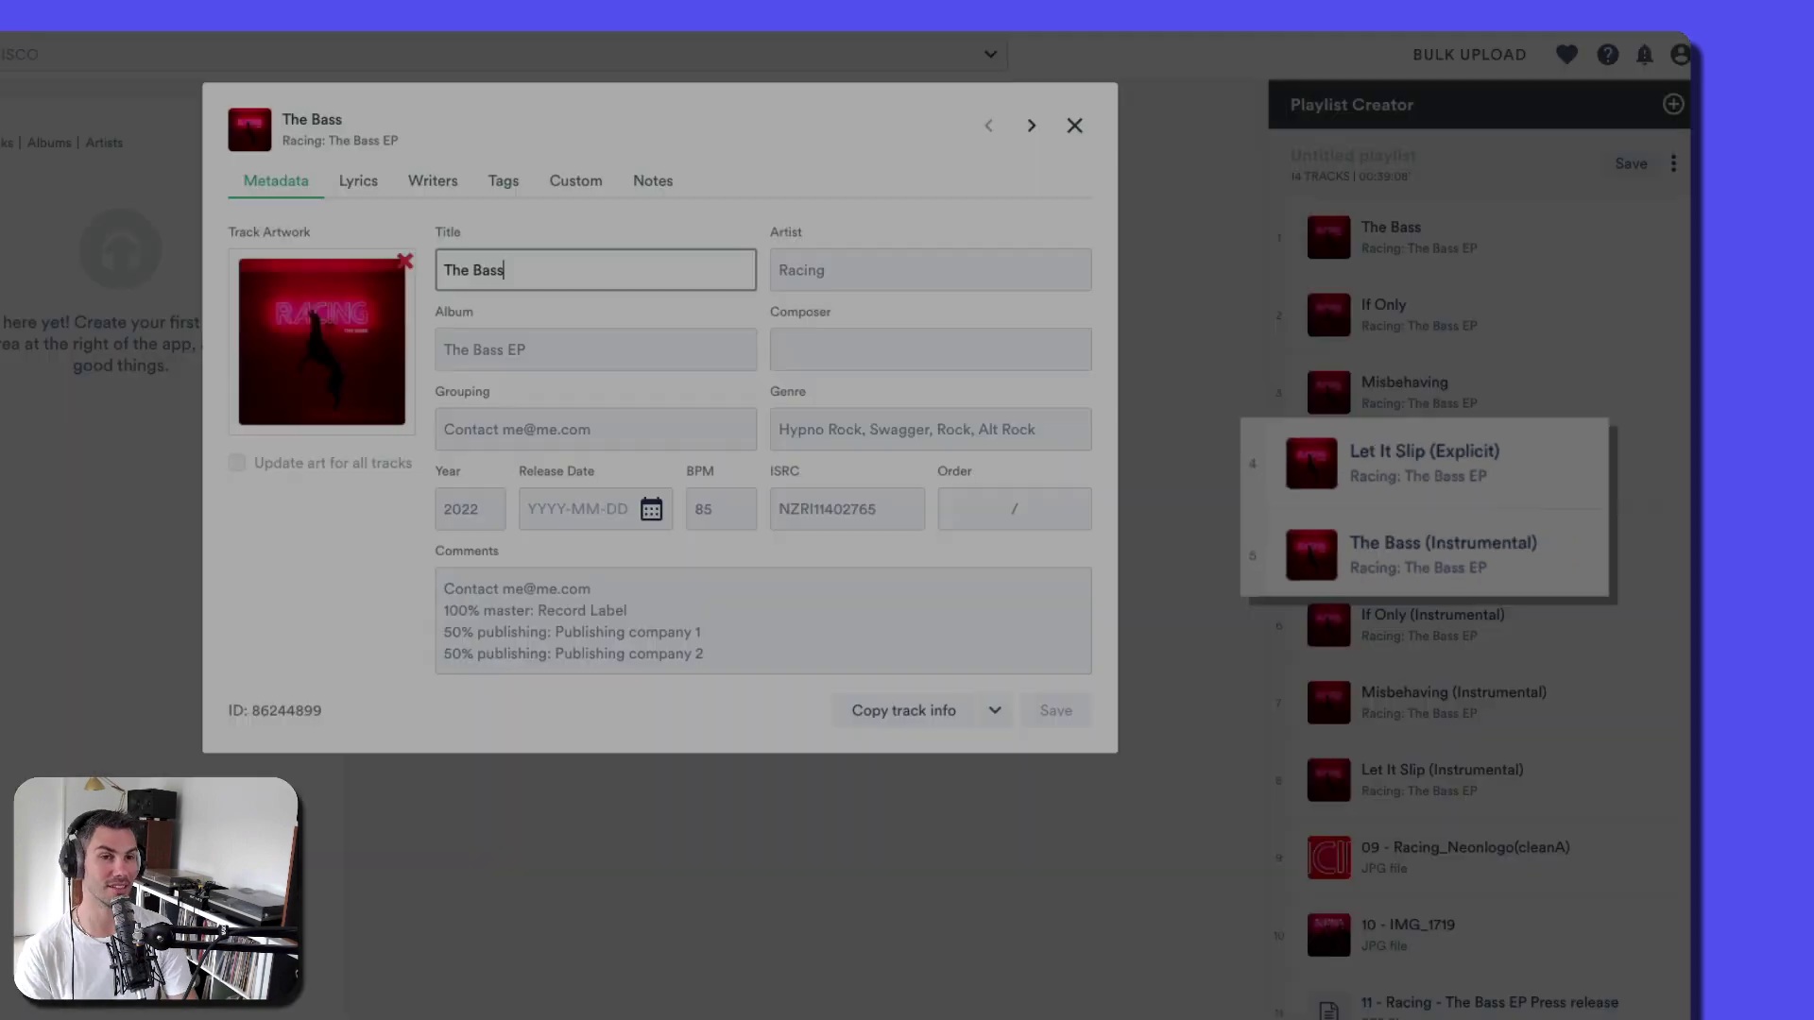
# - Review the artist and album entries in the track's metadata
pyautogui.press('Tab')
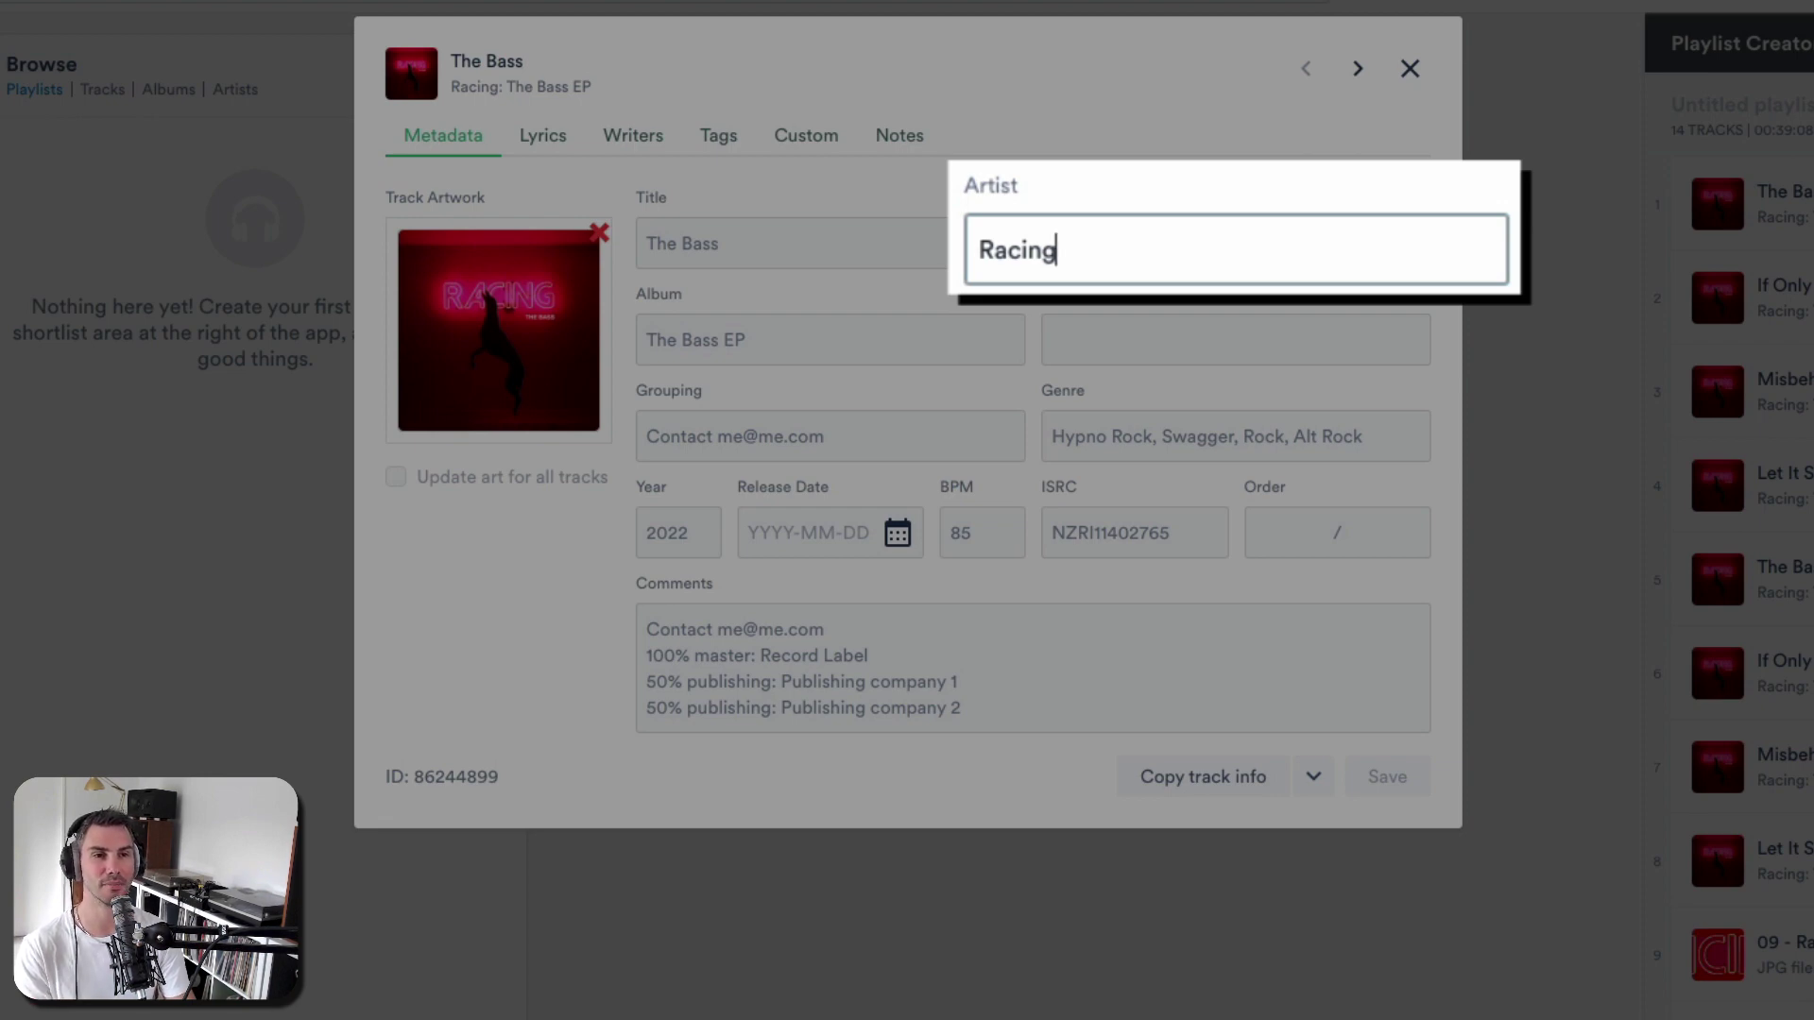
pyautogui.press('super+a')
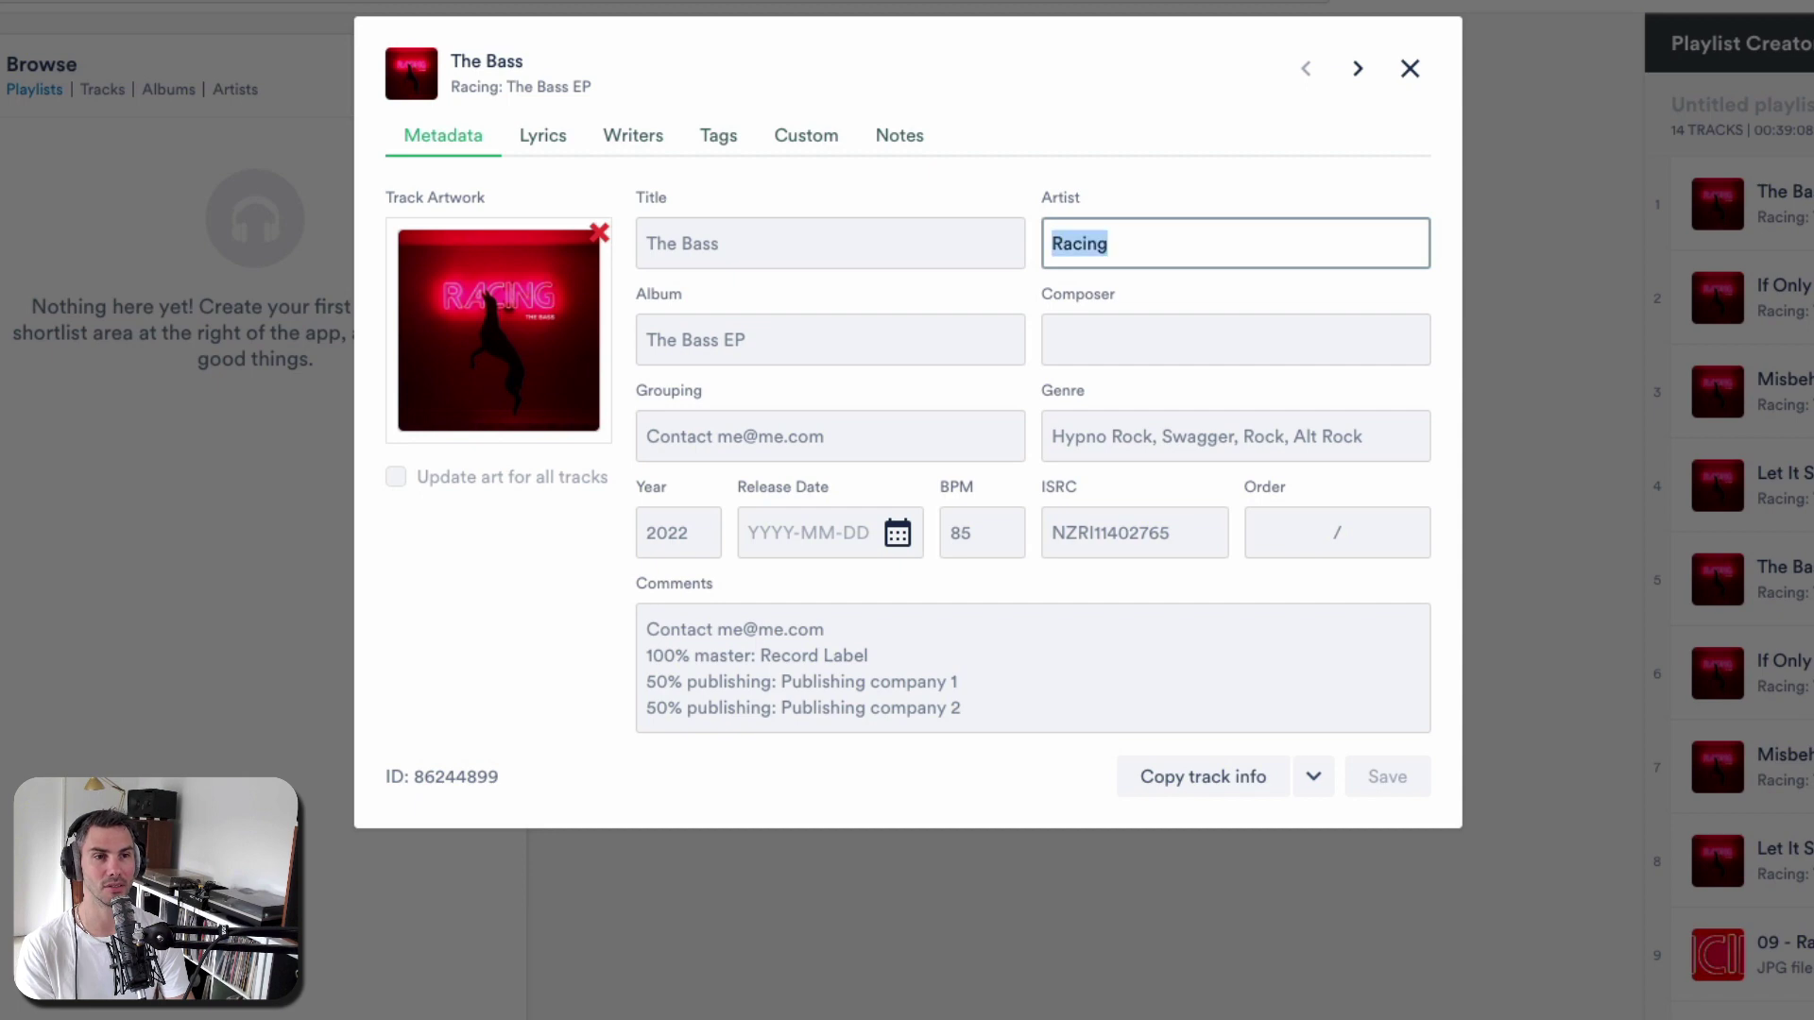
pyautogui.press('Right')
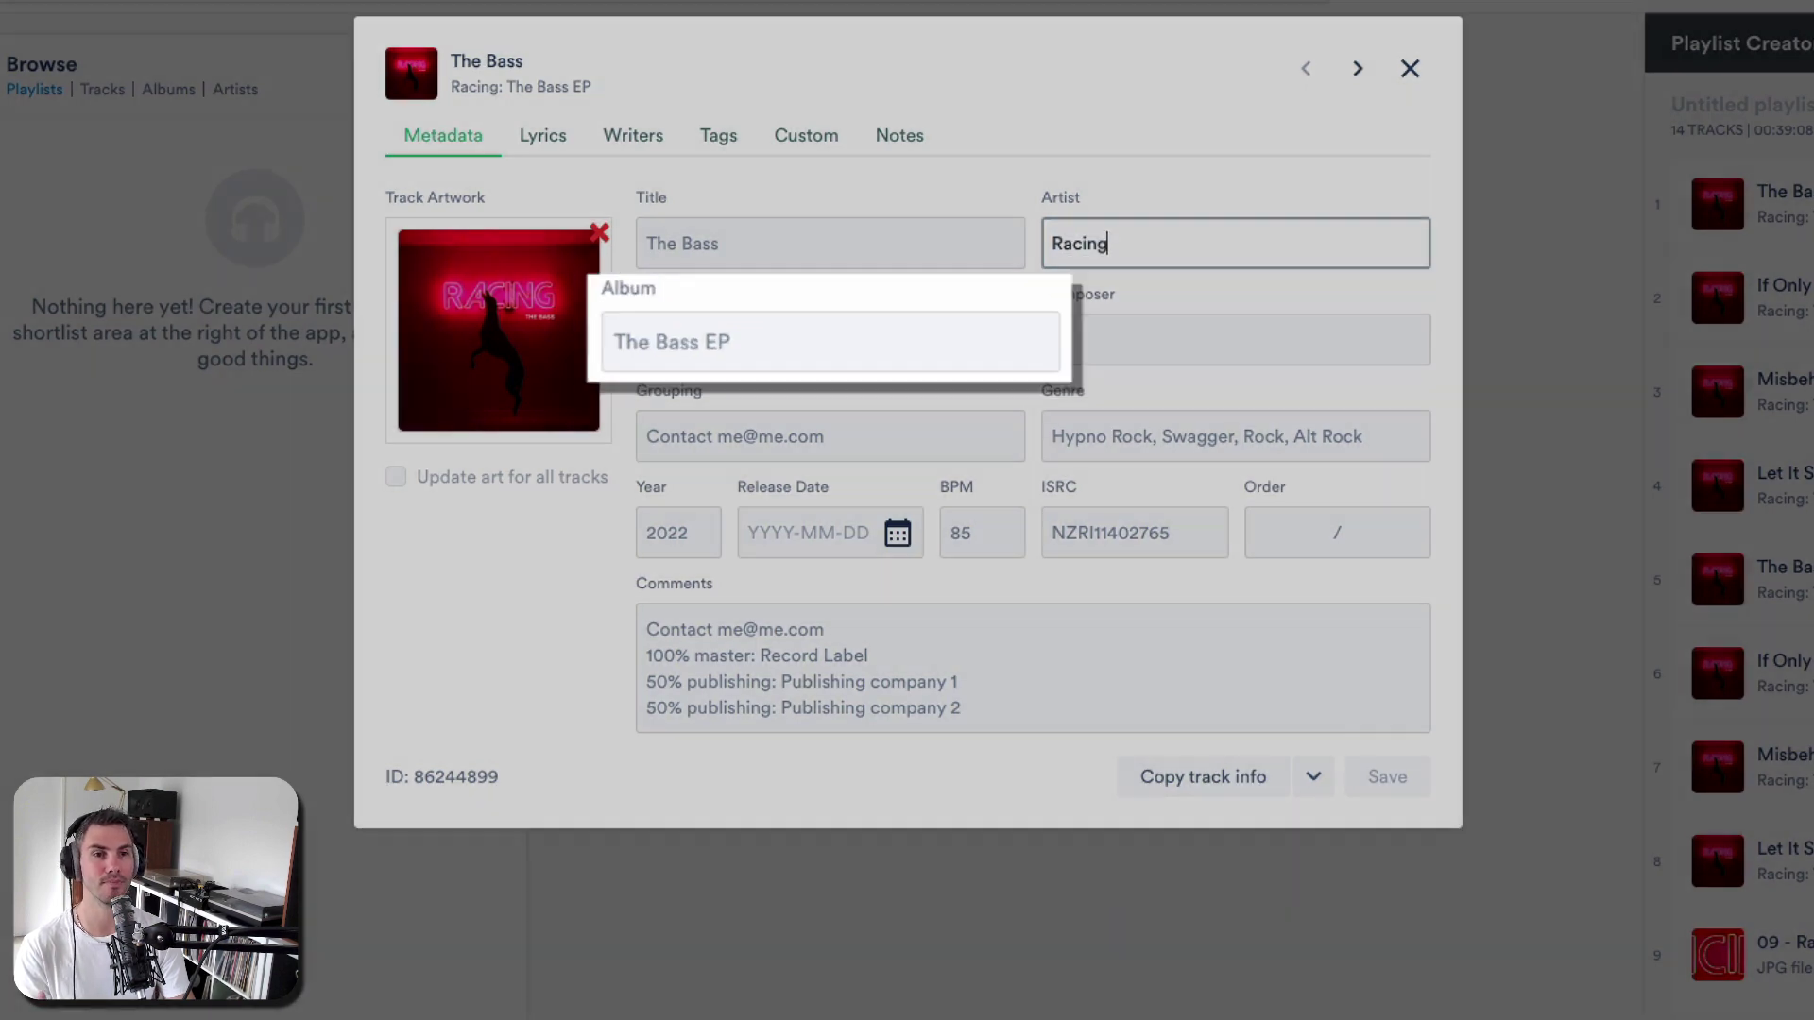
pyautogui.doubleClick(737, 340)
pyautogui.click(748, 340)
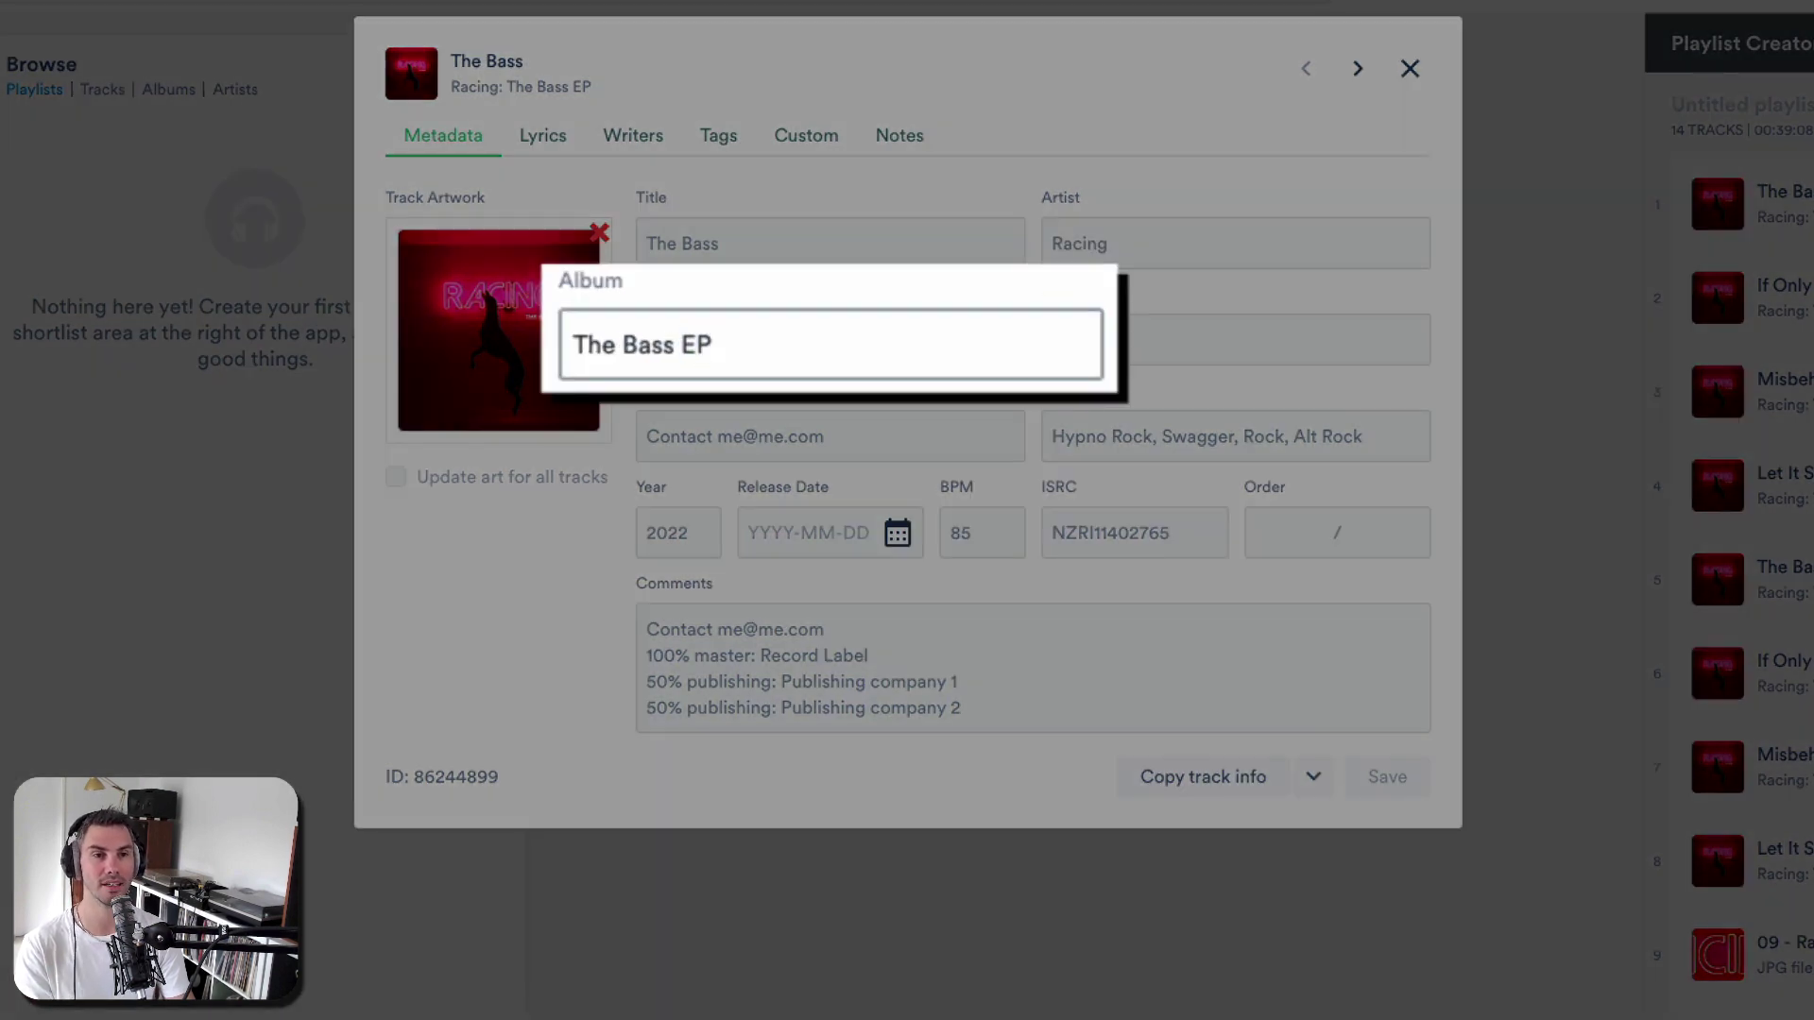
pyautogui.tripleClick(698, 344)
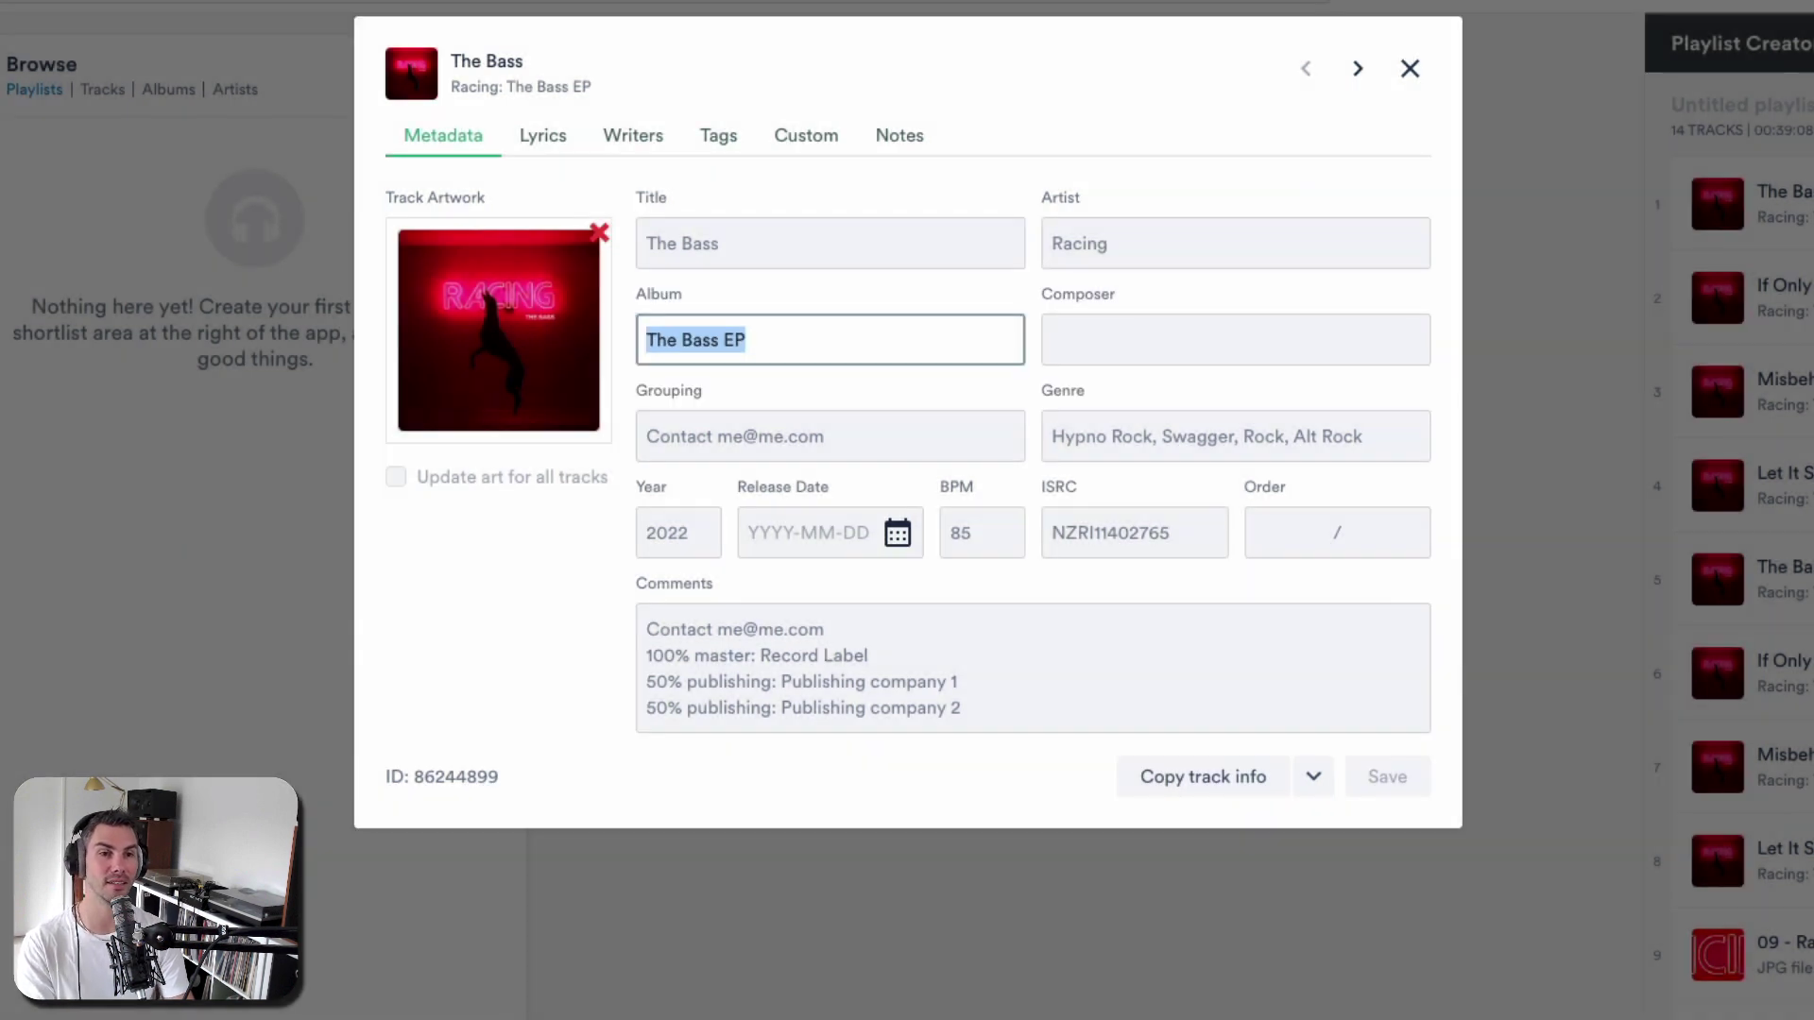
pyautogui.click(749, 341)
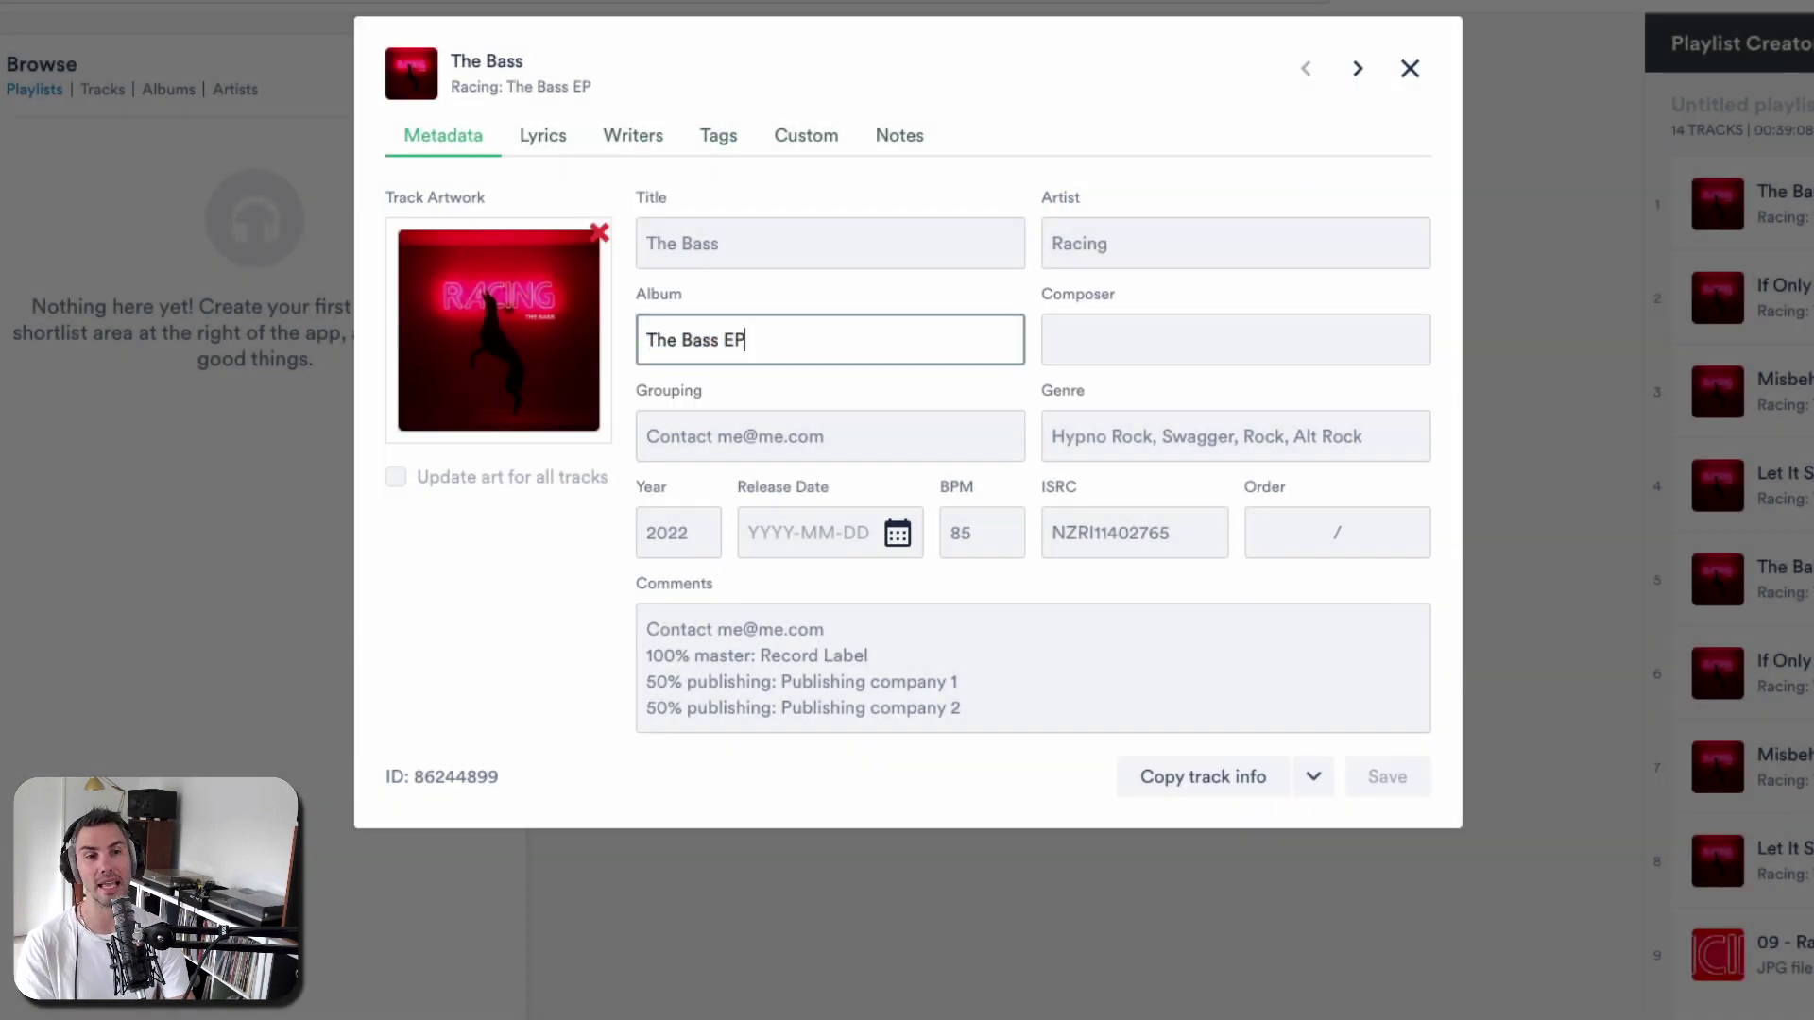
# - Enter "Writer 1 50% ASCAP, Writer 2 50% BMI" as the track's composer
pyautogui.click(1087, 341)
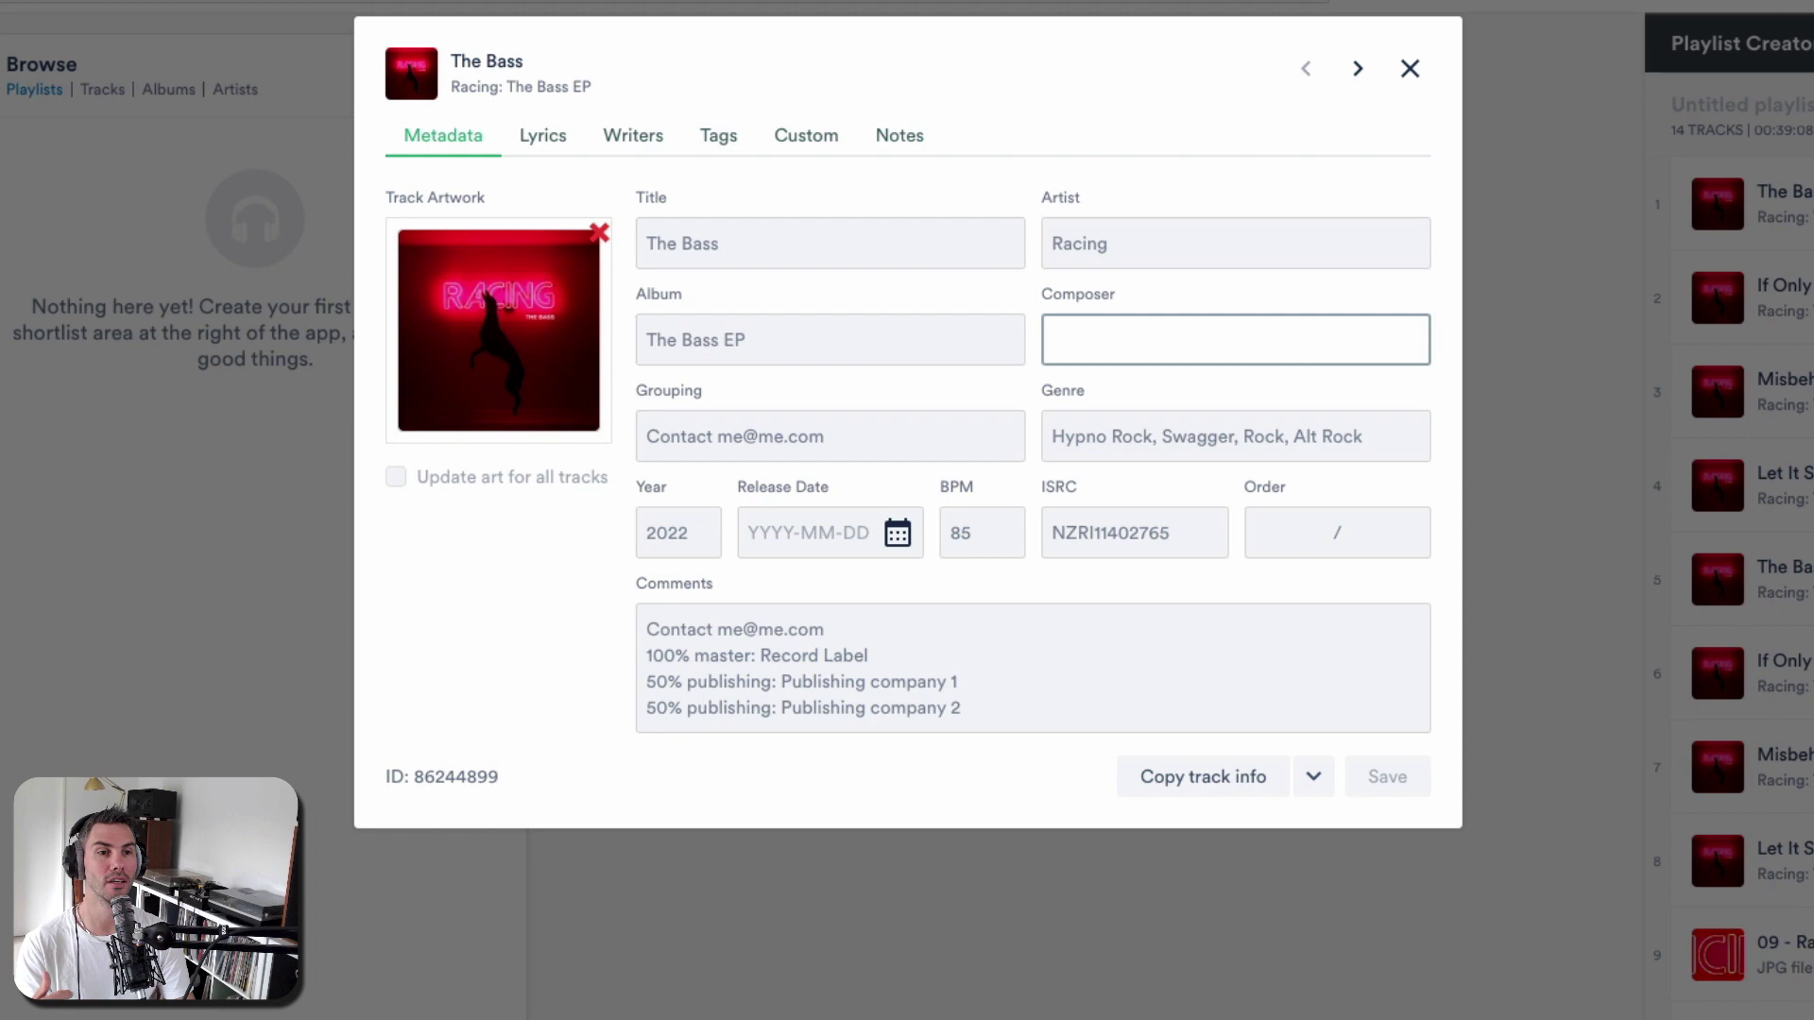
pyautogui.write('Writer')
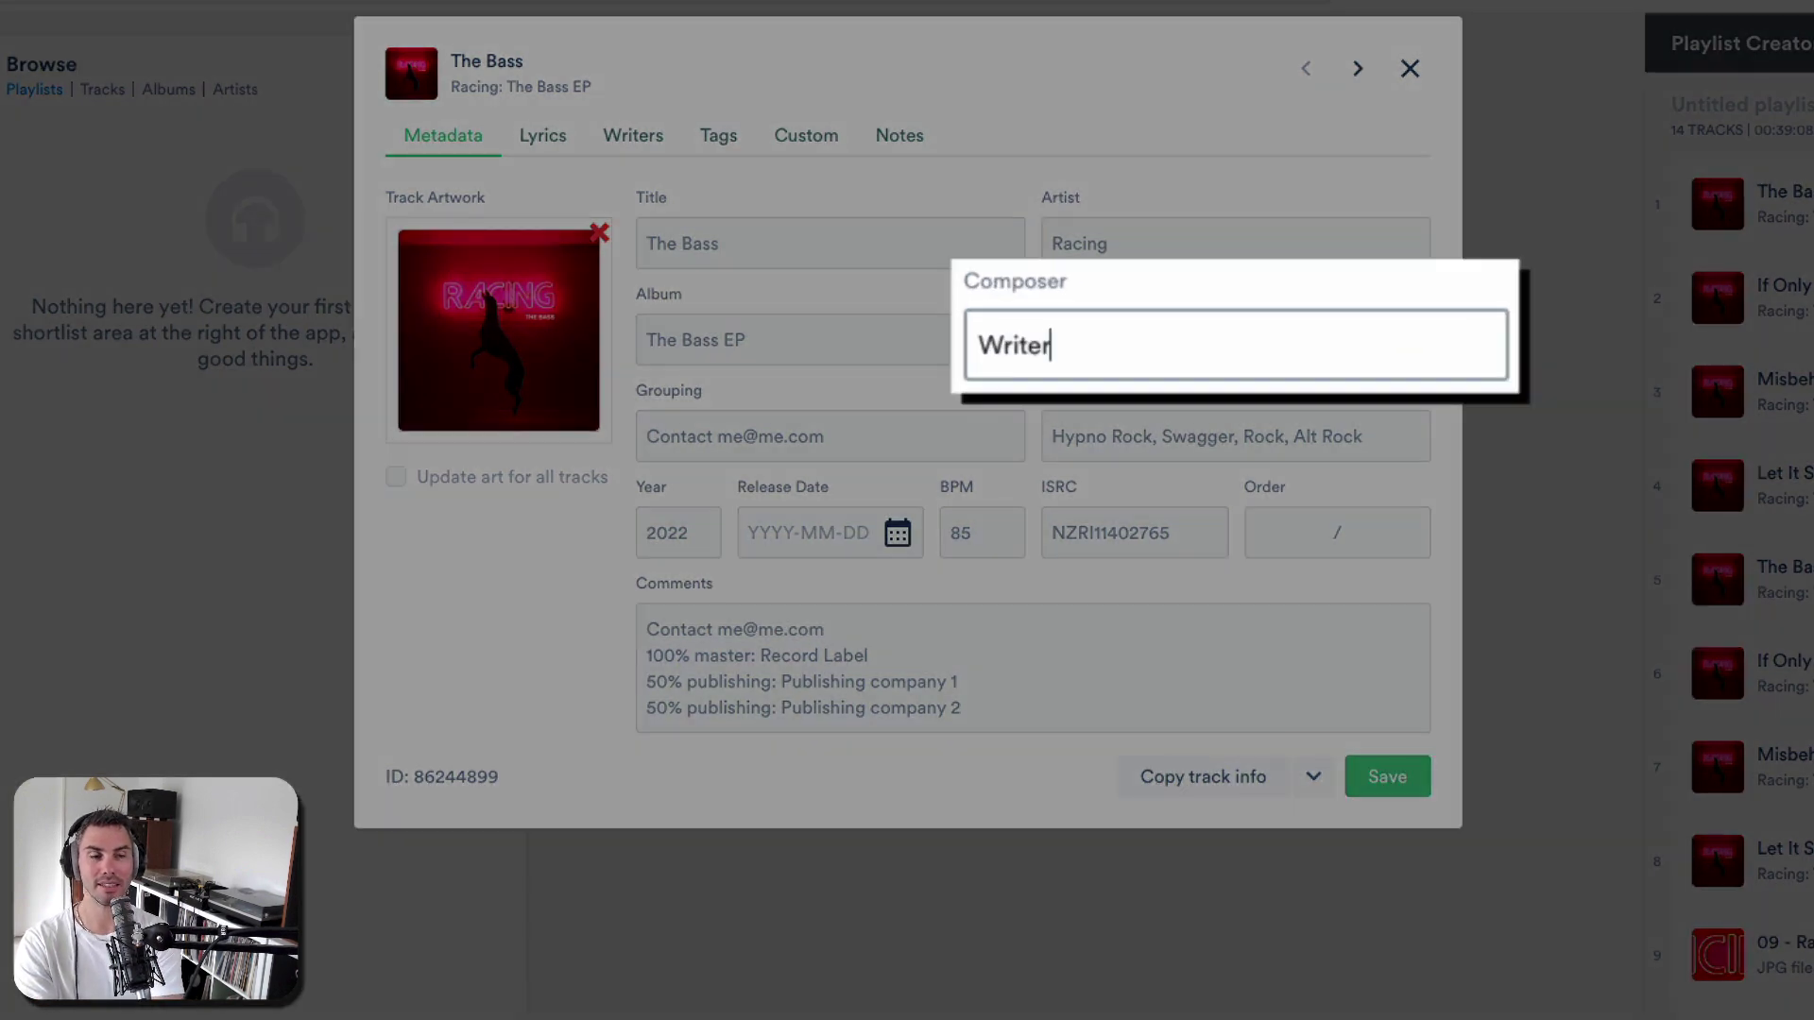
pyautogui.write(' 1, W')
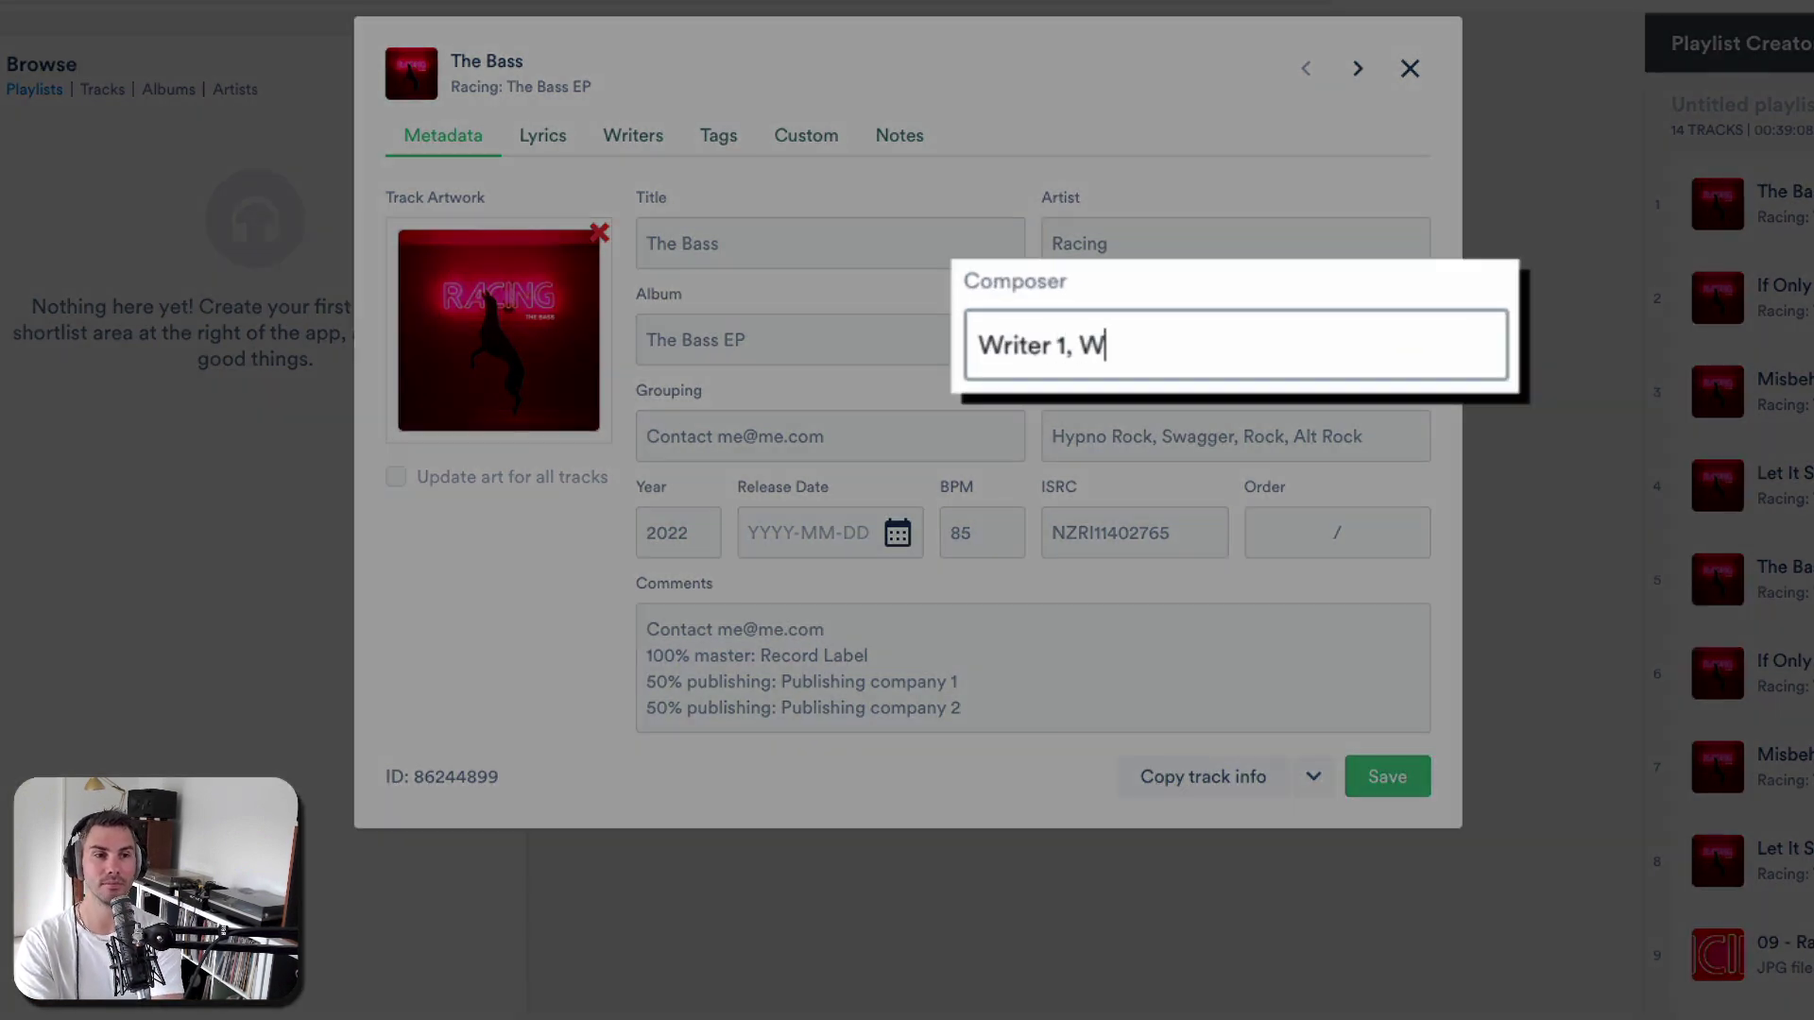
pyautogui.write('riter 2 ')
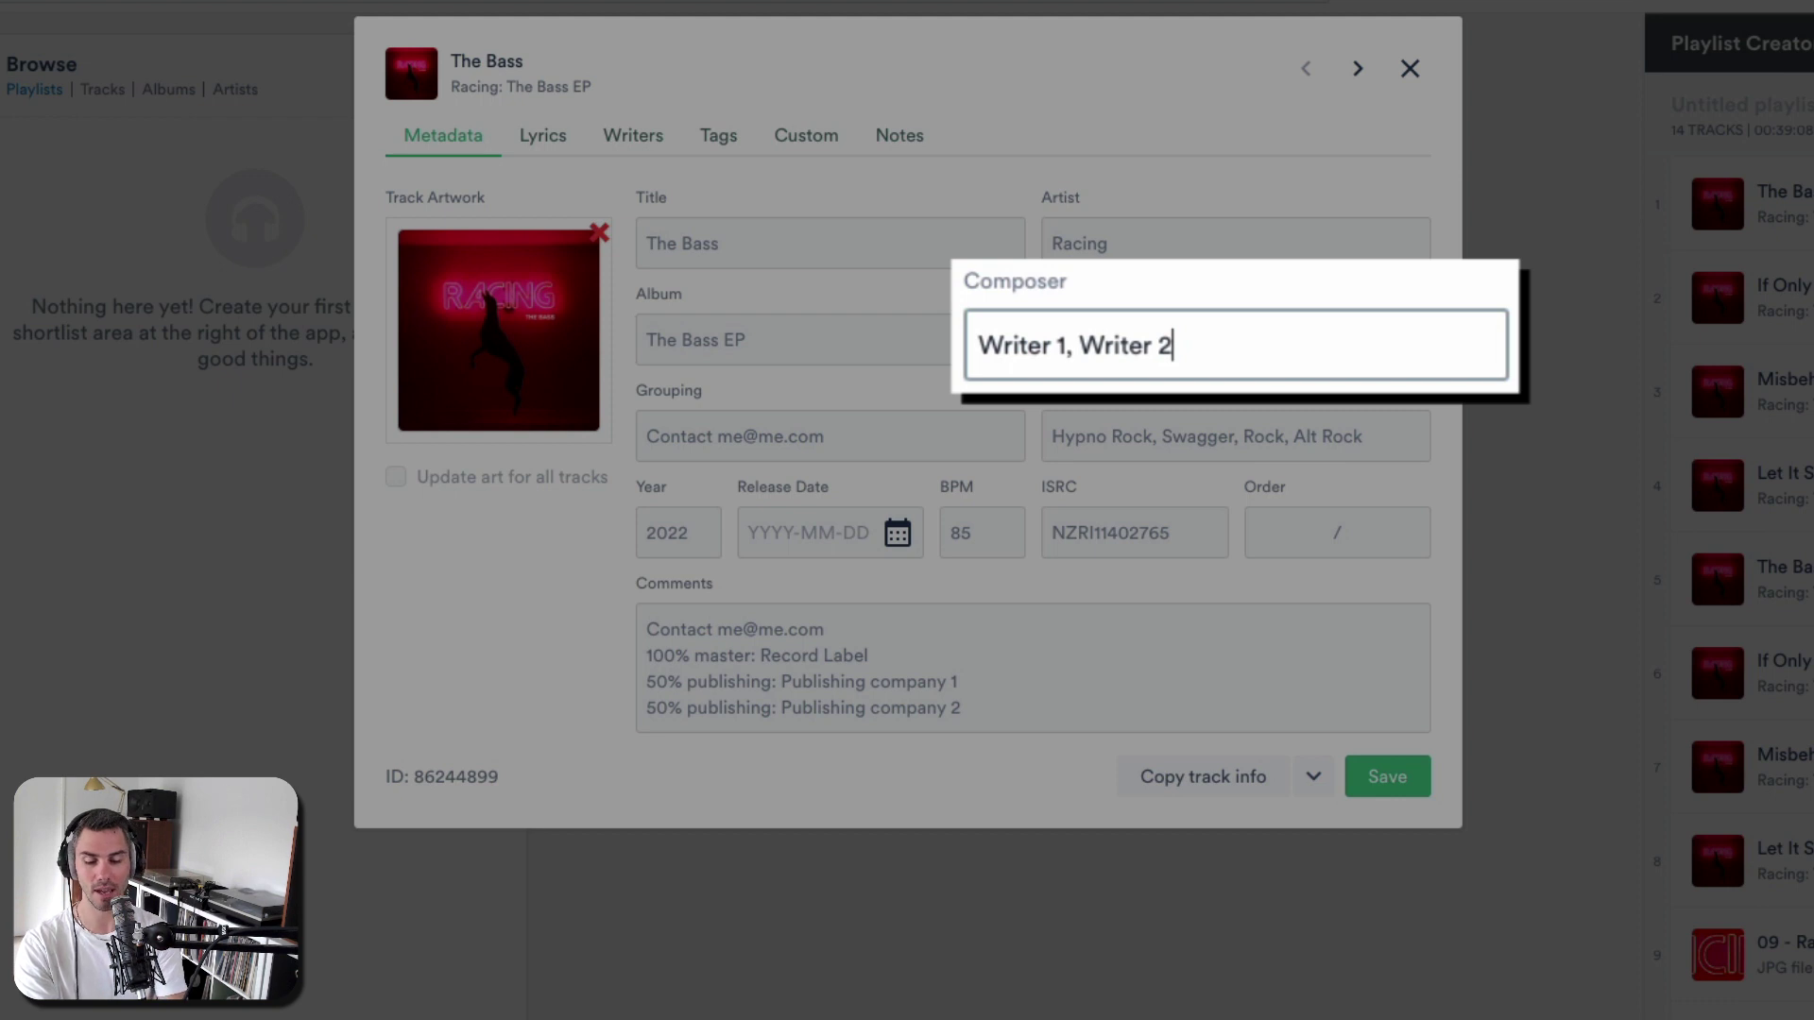
pyautogui.write('50%')
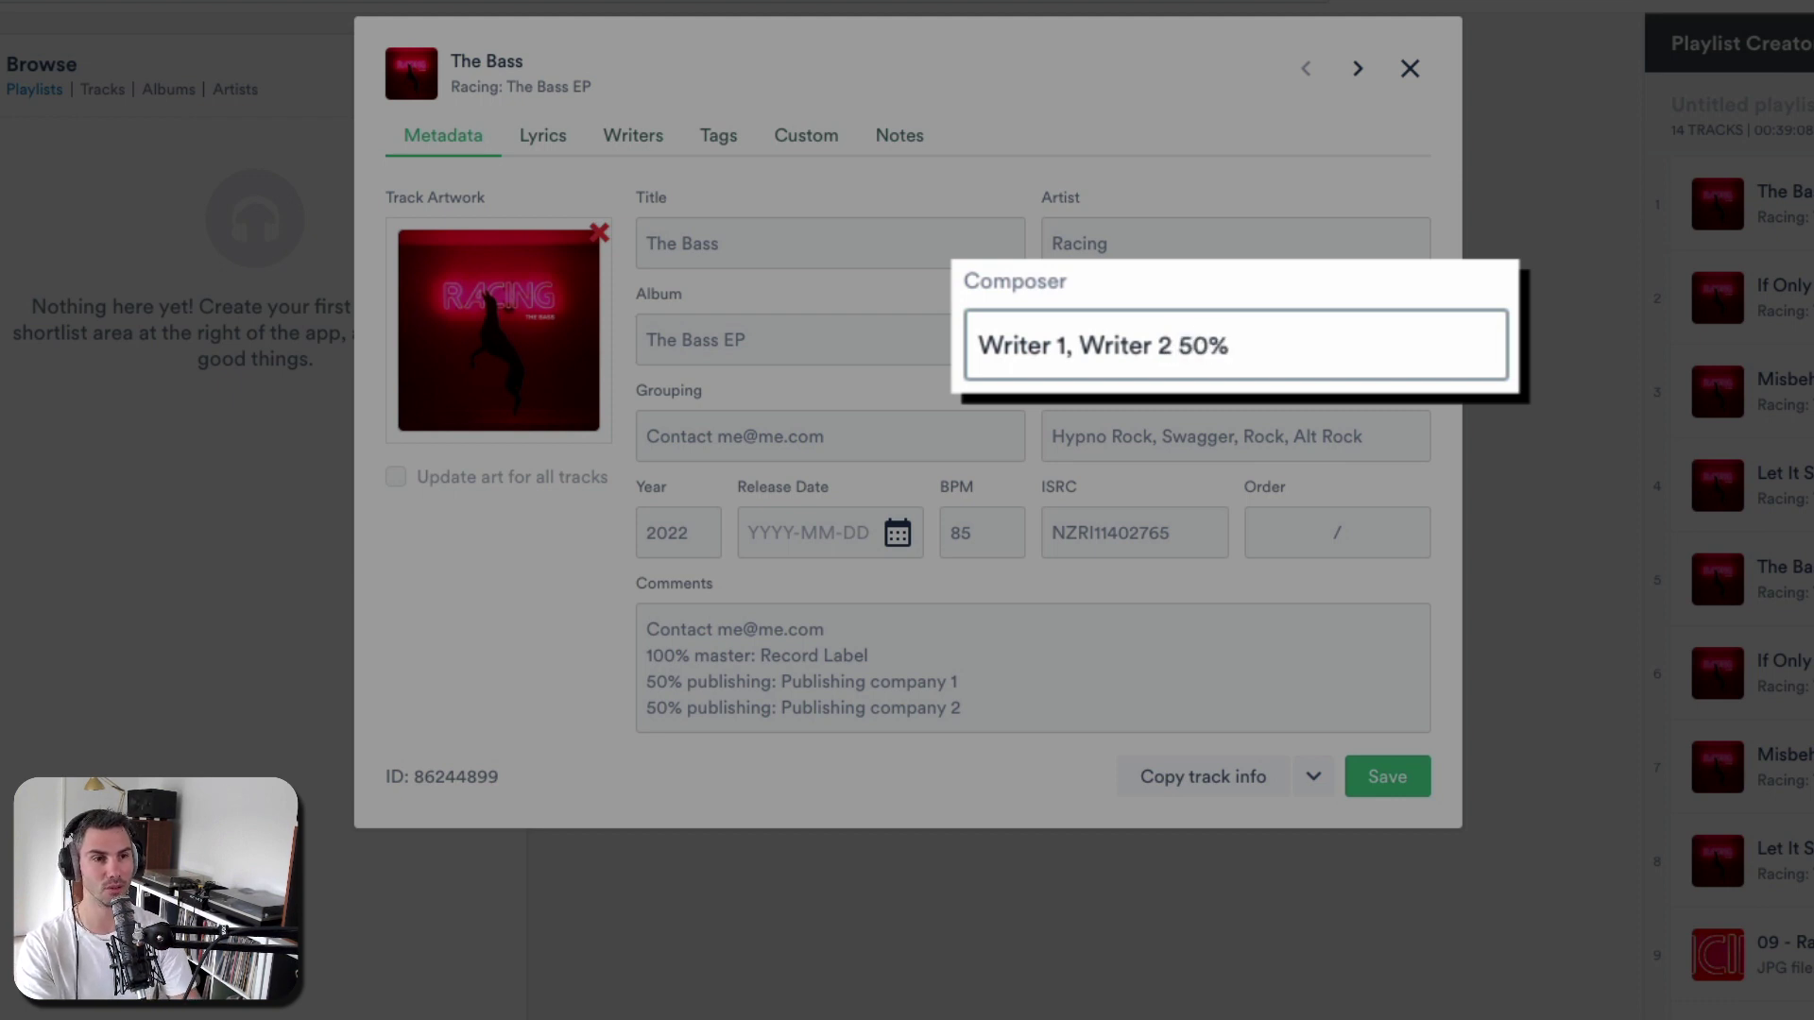
pyautogui.click(1066, 345)
pyautogui.write('50%')
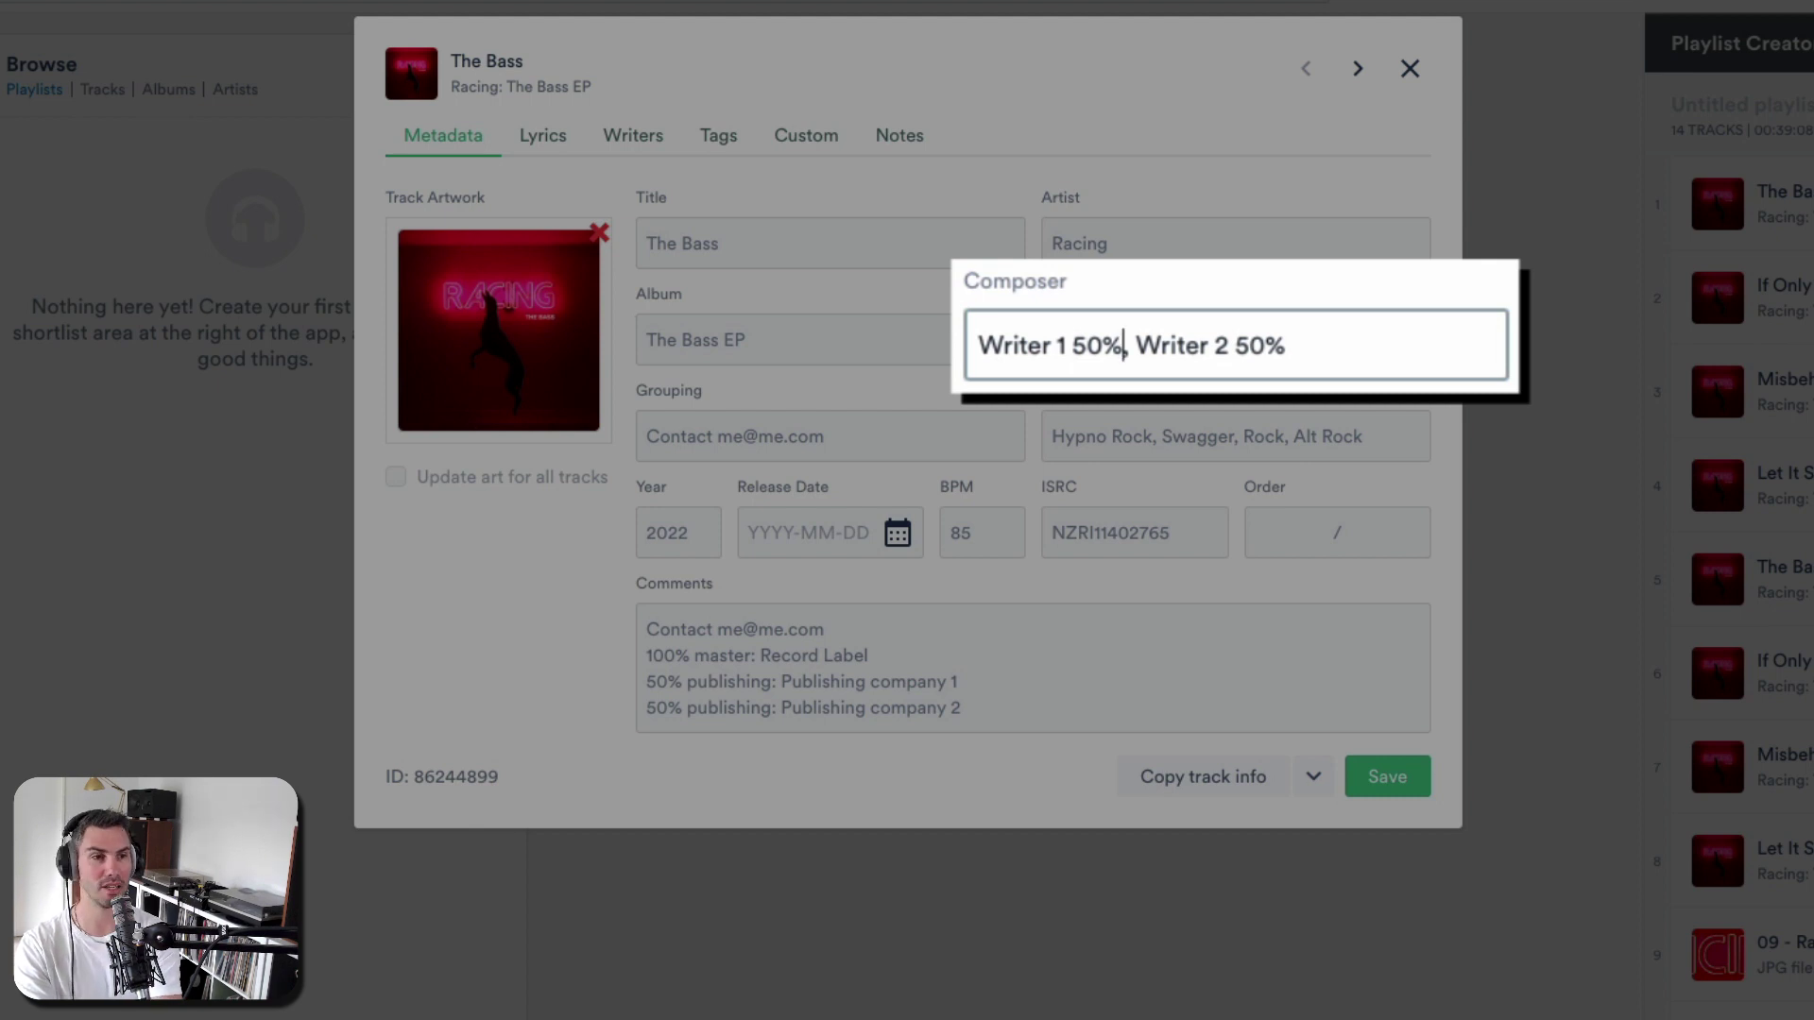
pyautogui.write(' ASCAP')
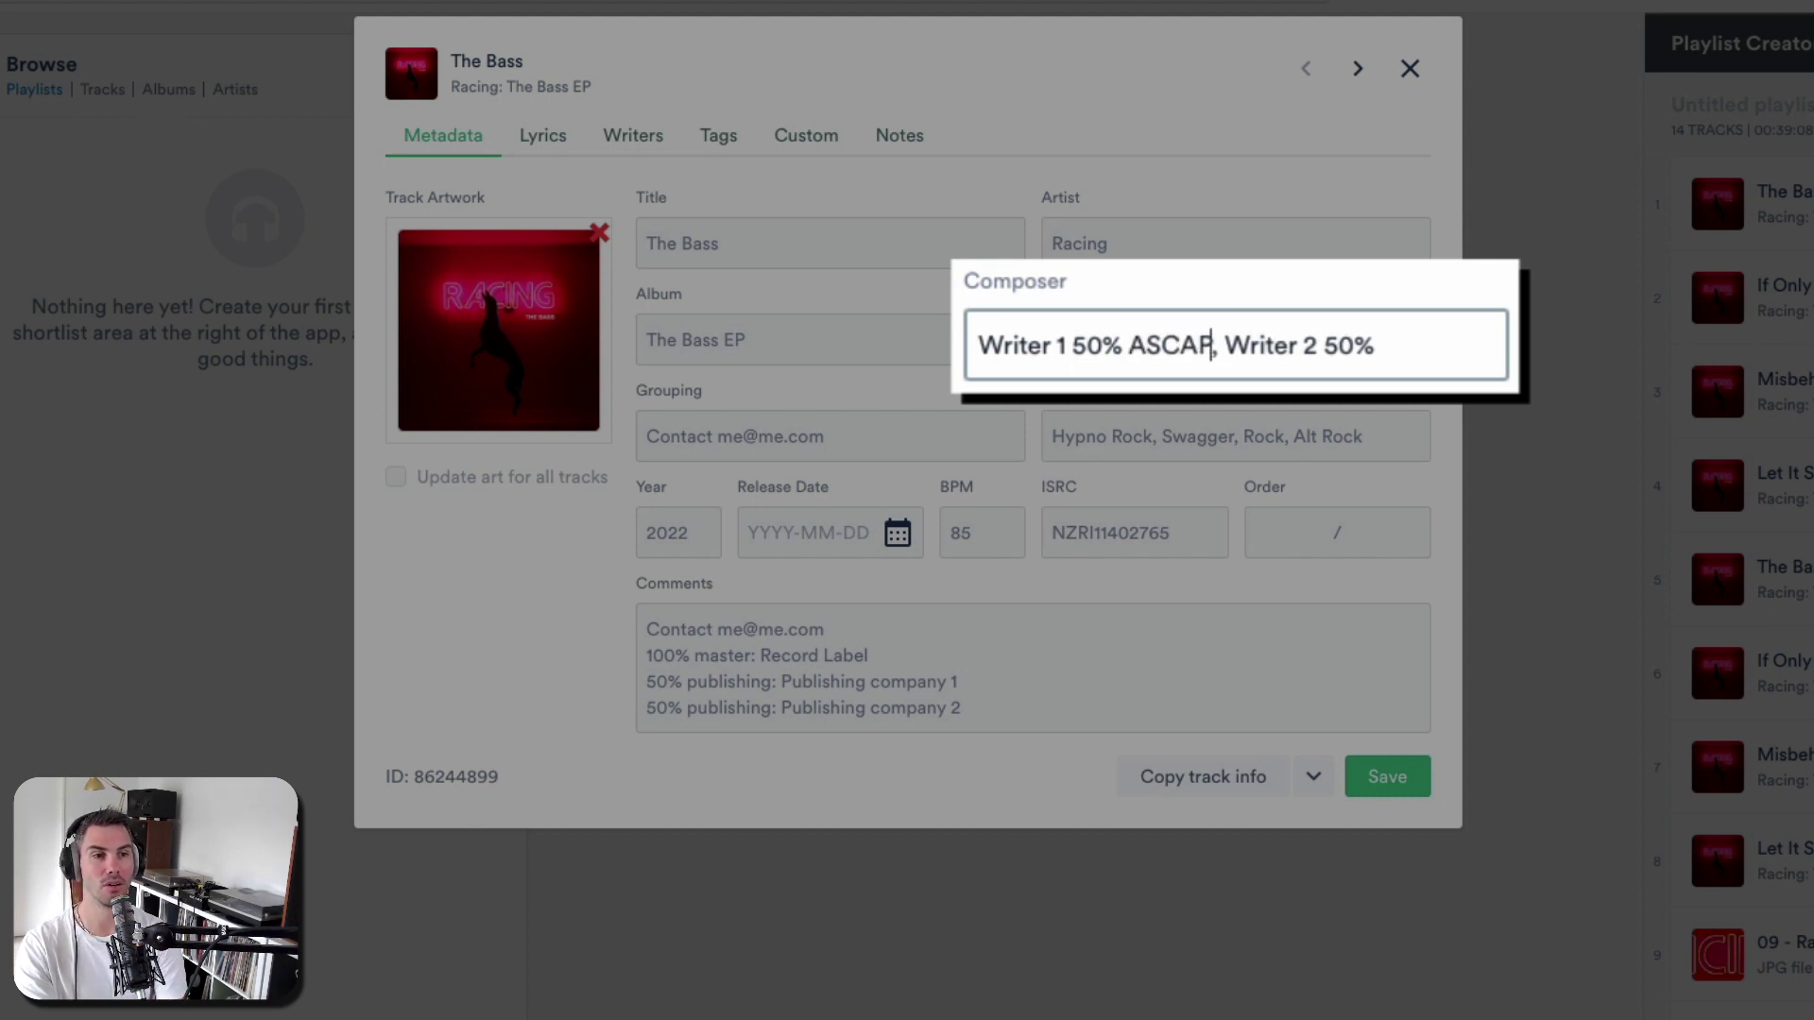
pyautogui.click(1374, 345)
pyautogui.write('BMI')
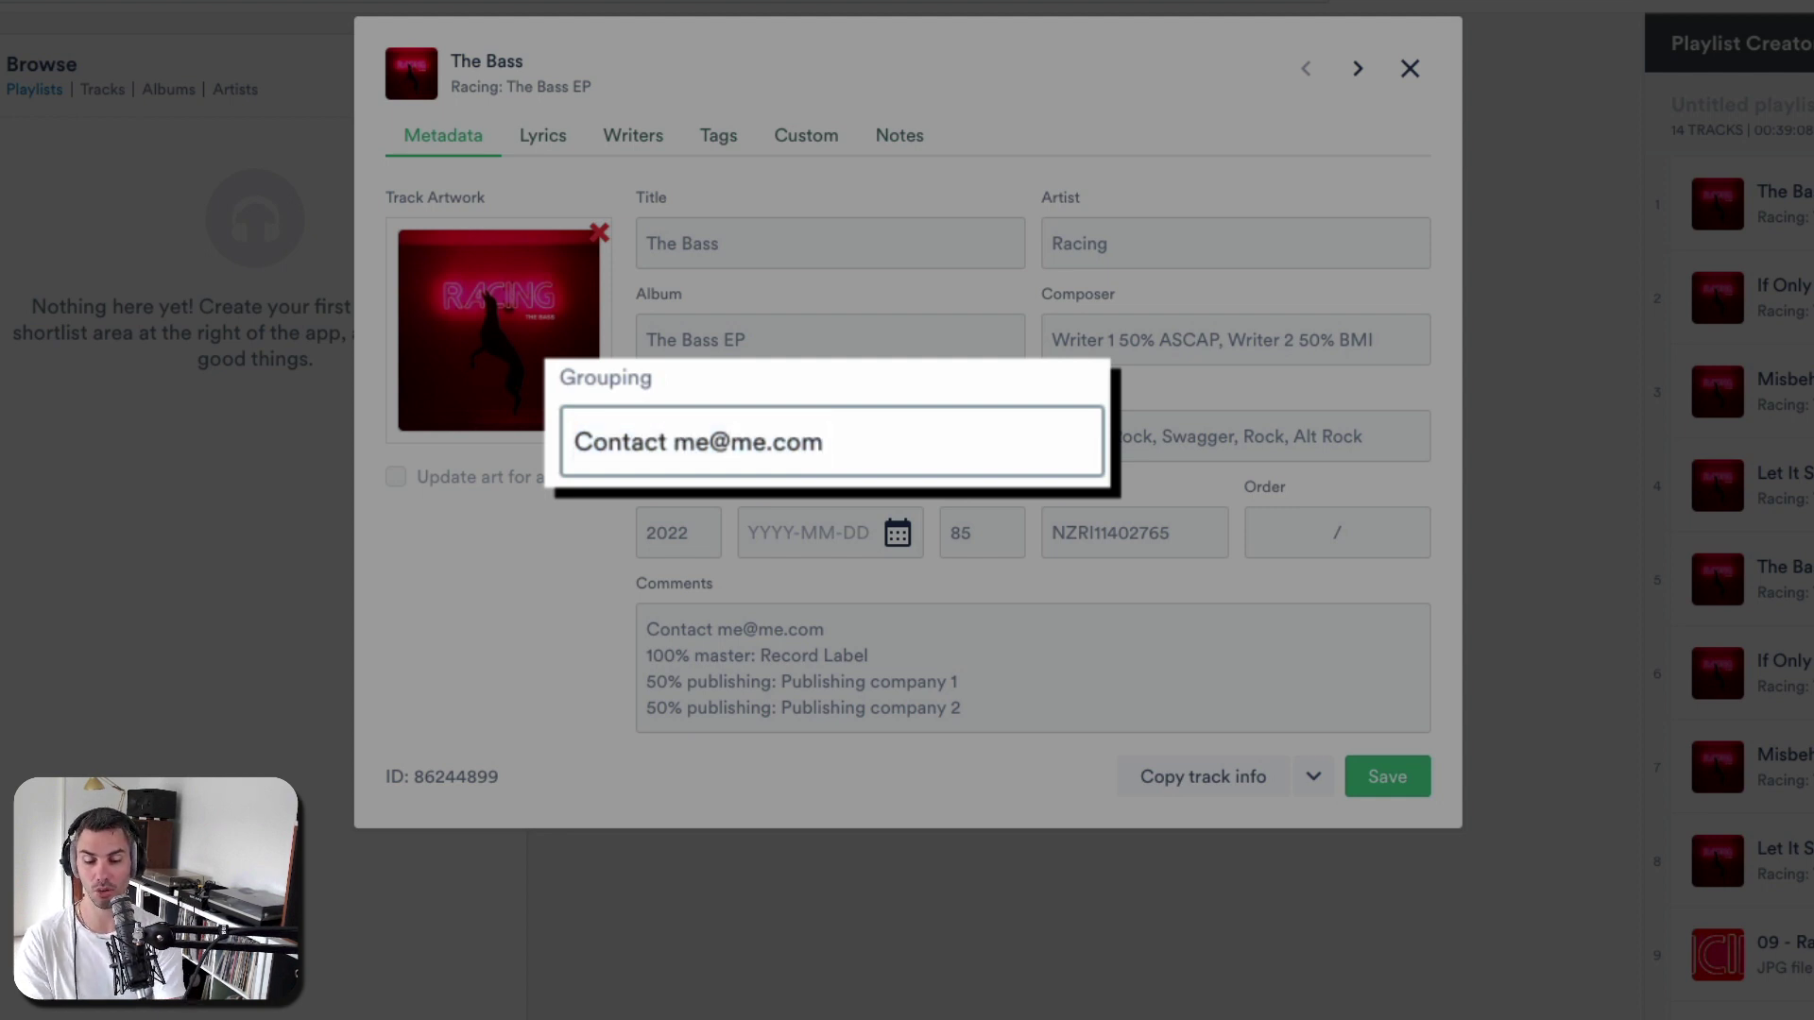
# - Append "100% Master" after the contact e-mail in the Grouping field
pyautogui.write('100% ')
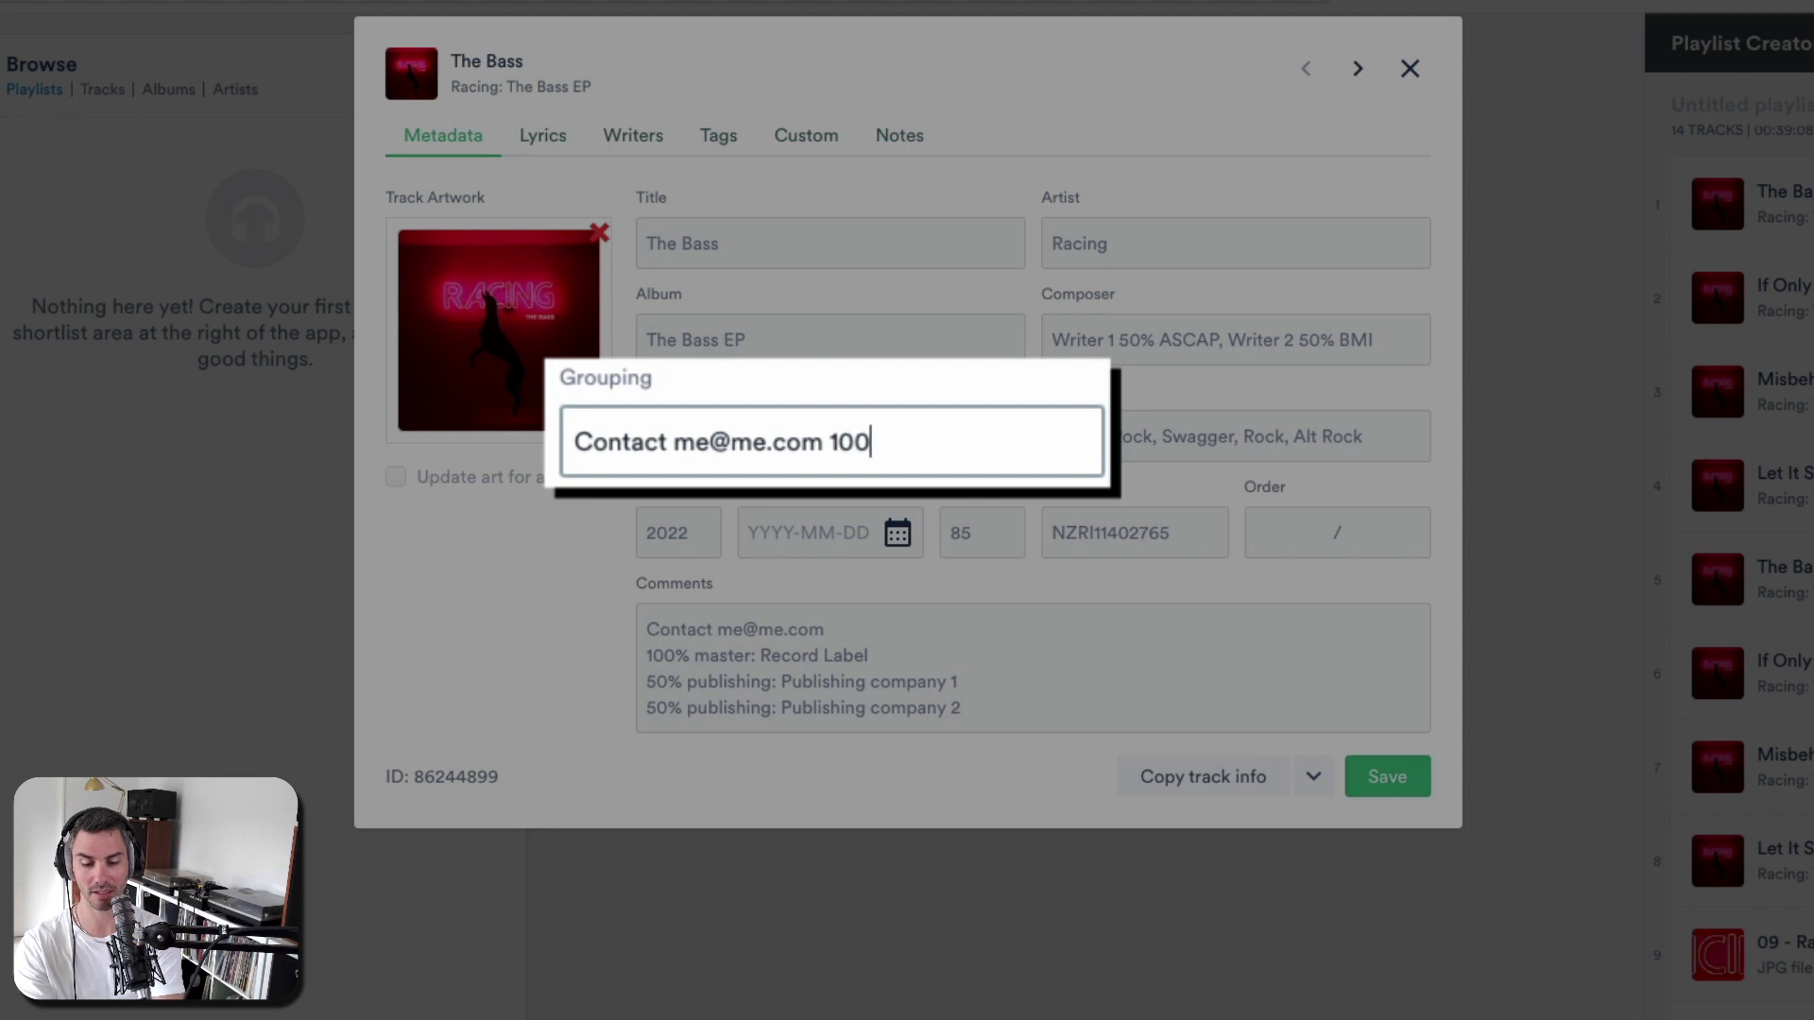
pyautogui.write('Master')
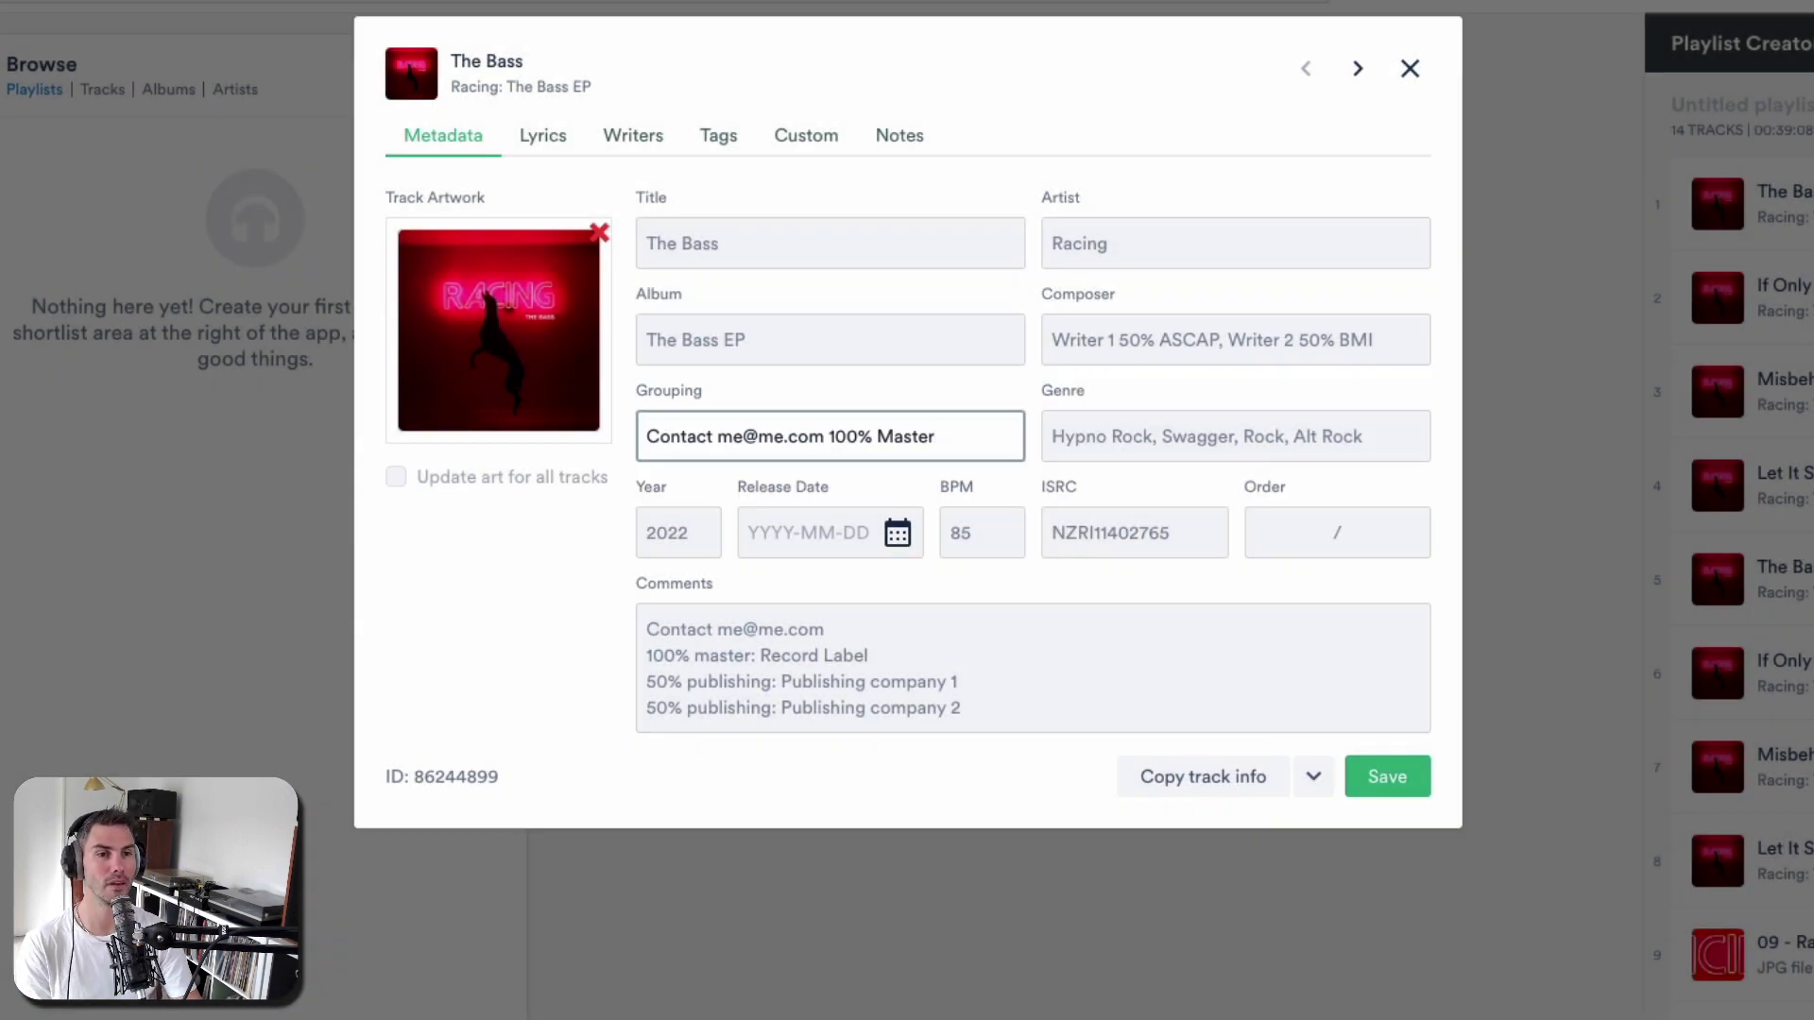
pyautogui.press('Tab')
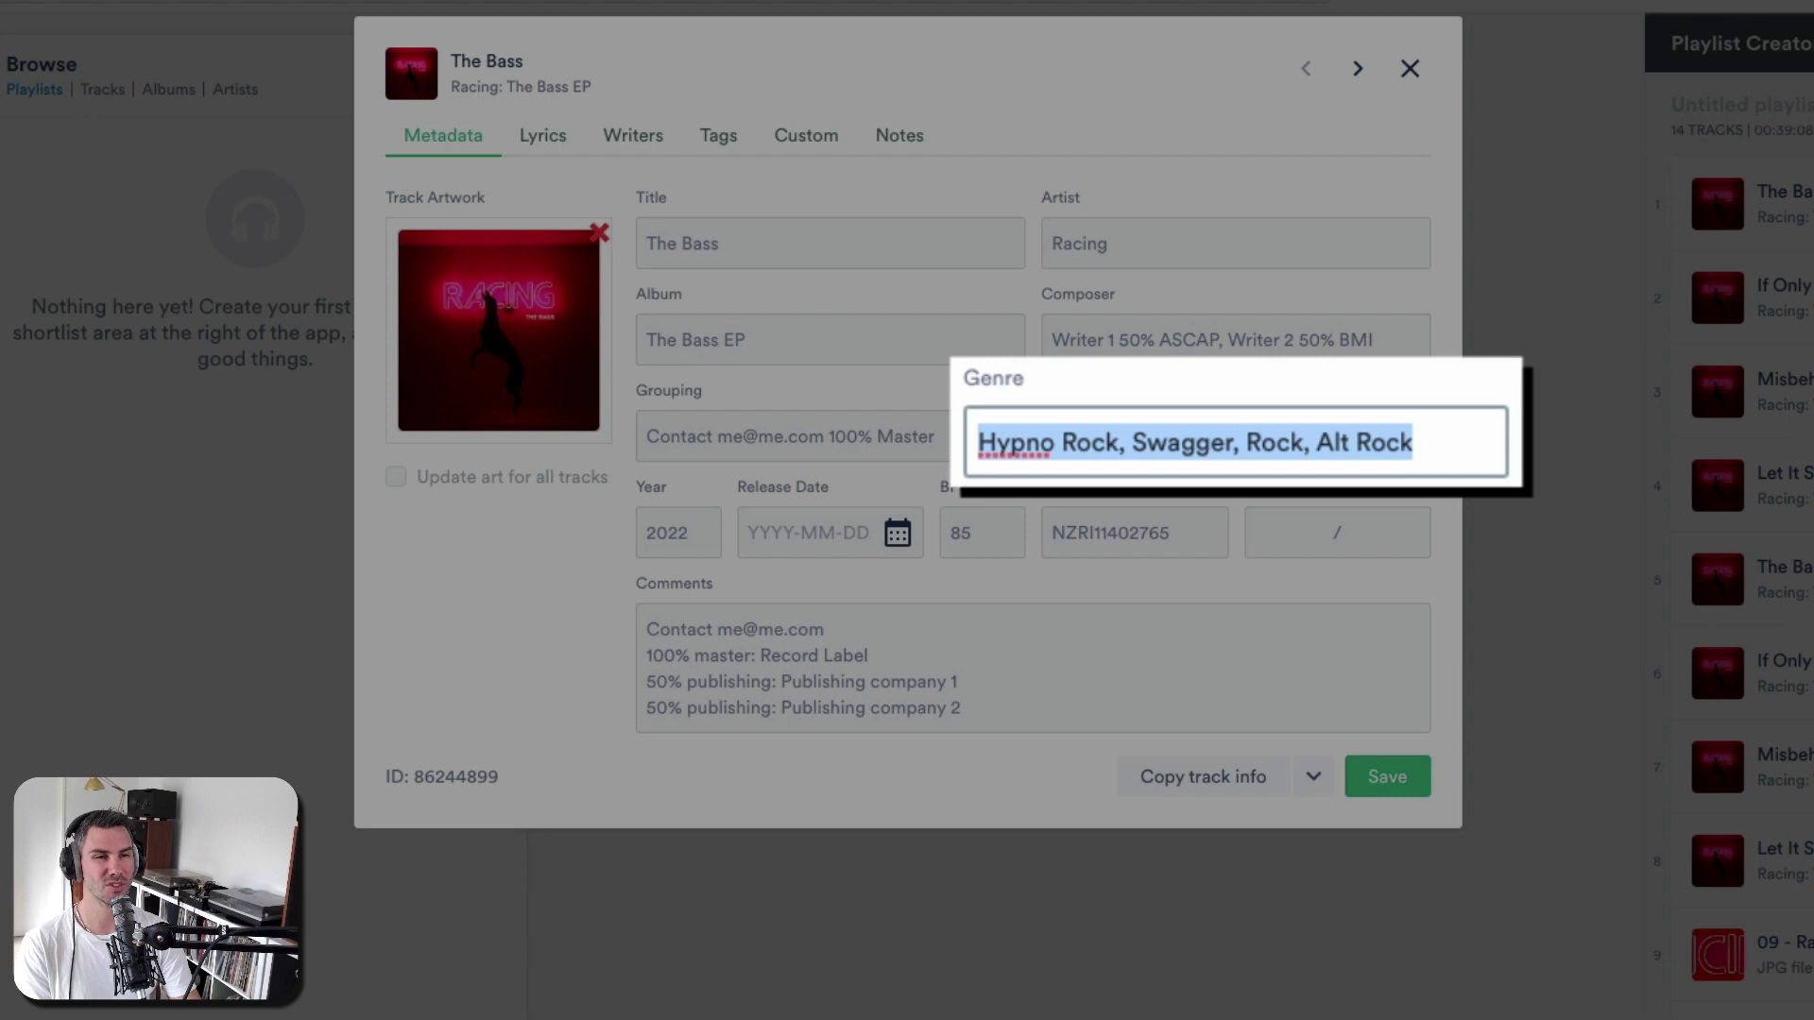
# - Review the genre, comments and year entries and view the release date calendar
pyautogui.click(1387, 442)
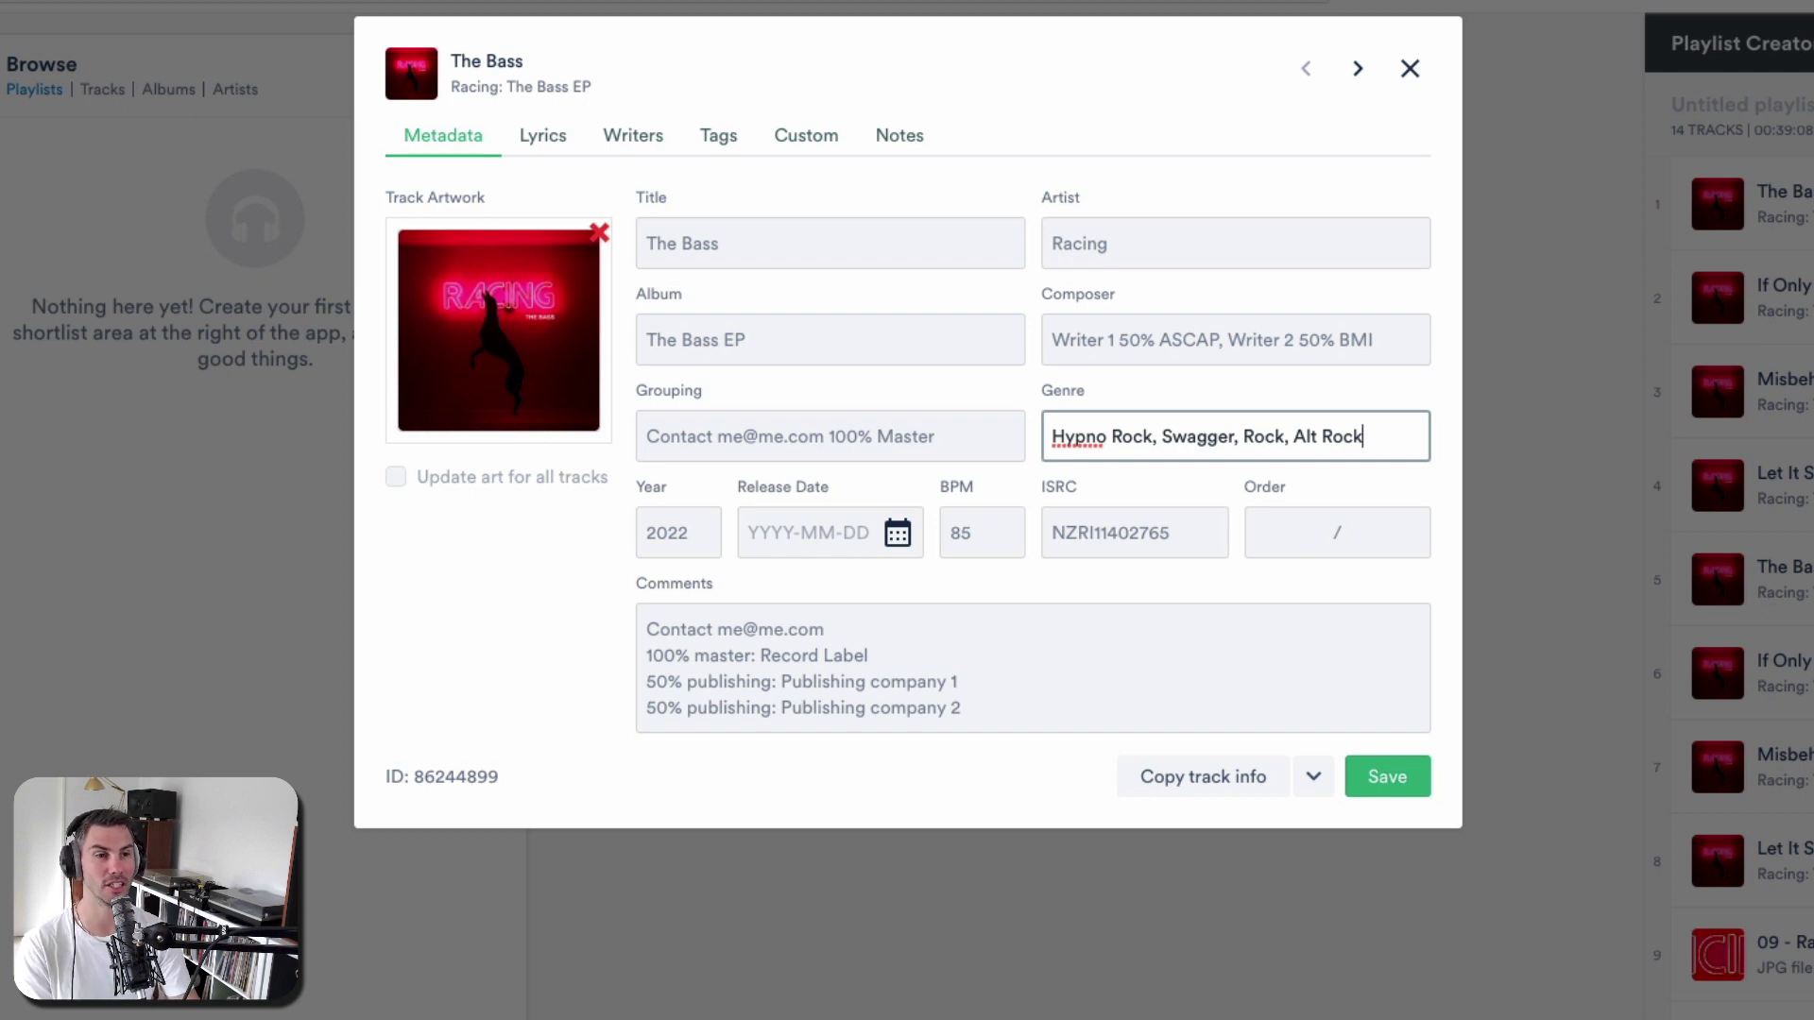
pyautogui.tripleClick(1333, 437)
pyautogui.click(962, 708)
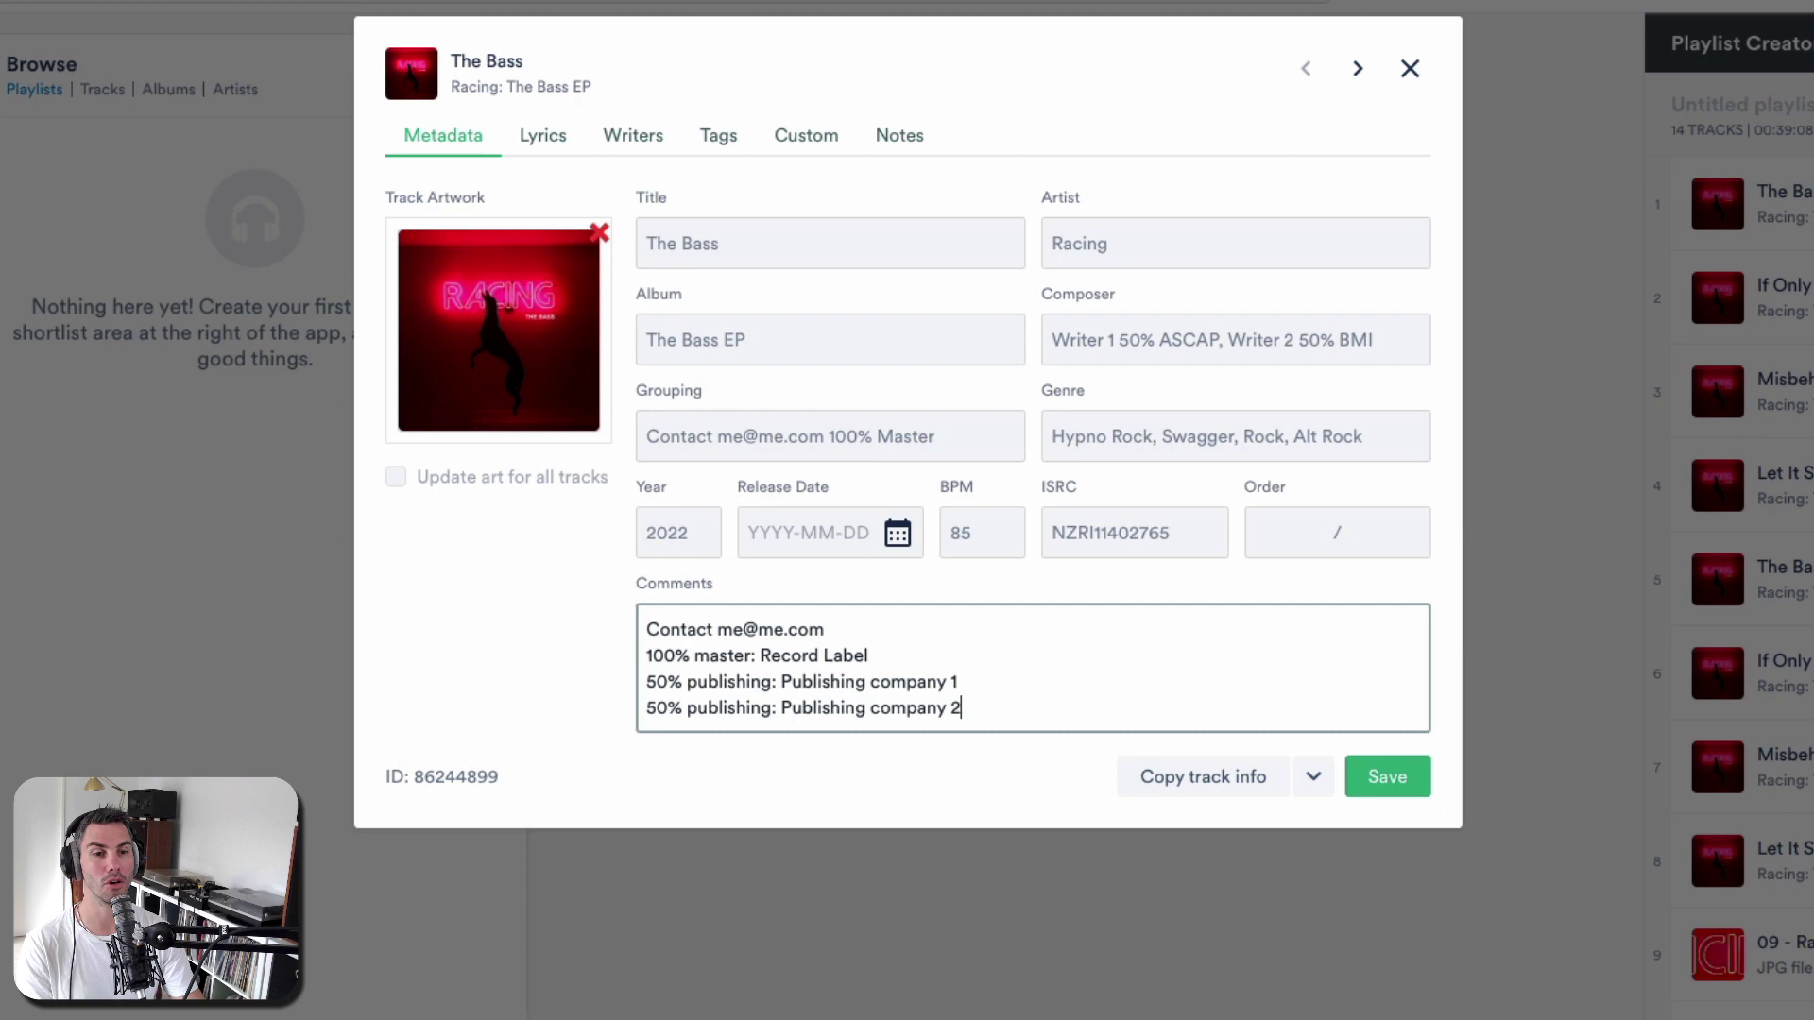
pyautogui.click(689, 533)
pyautogui.doubleClick(676, 535)
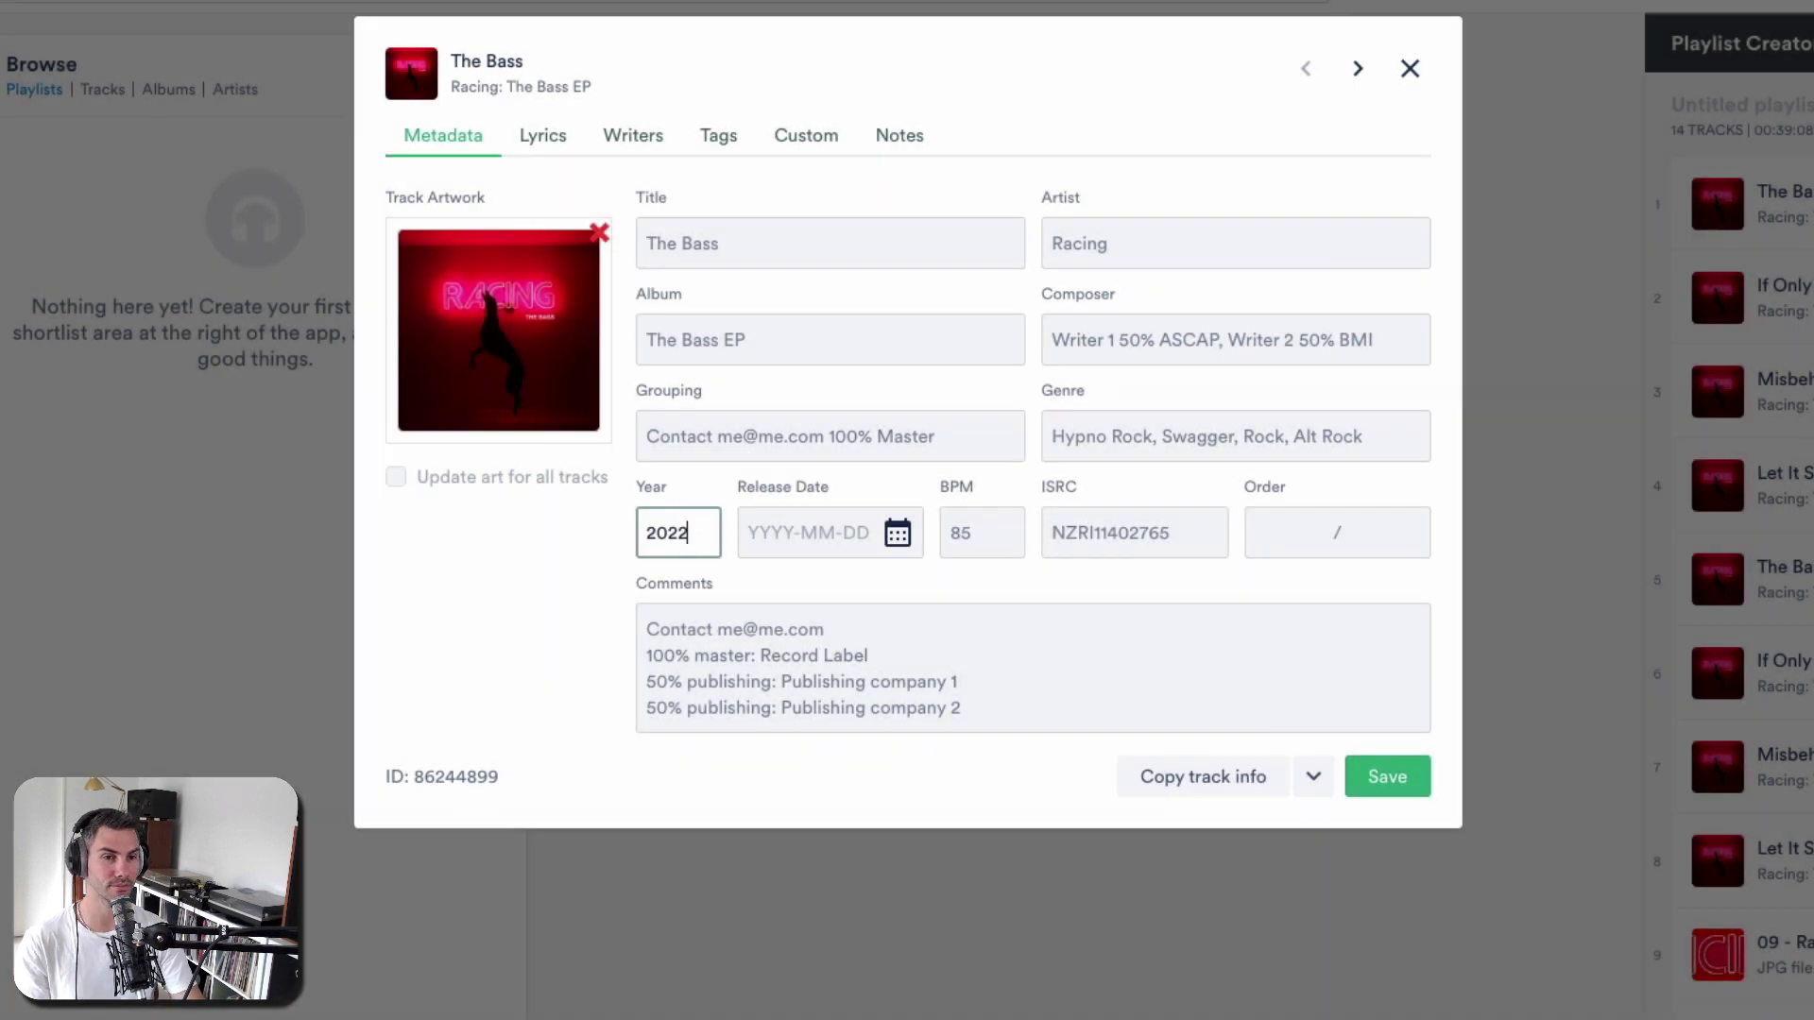
pyautogui.click(898, 533)
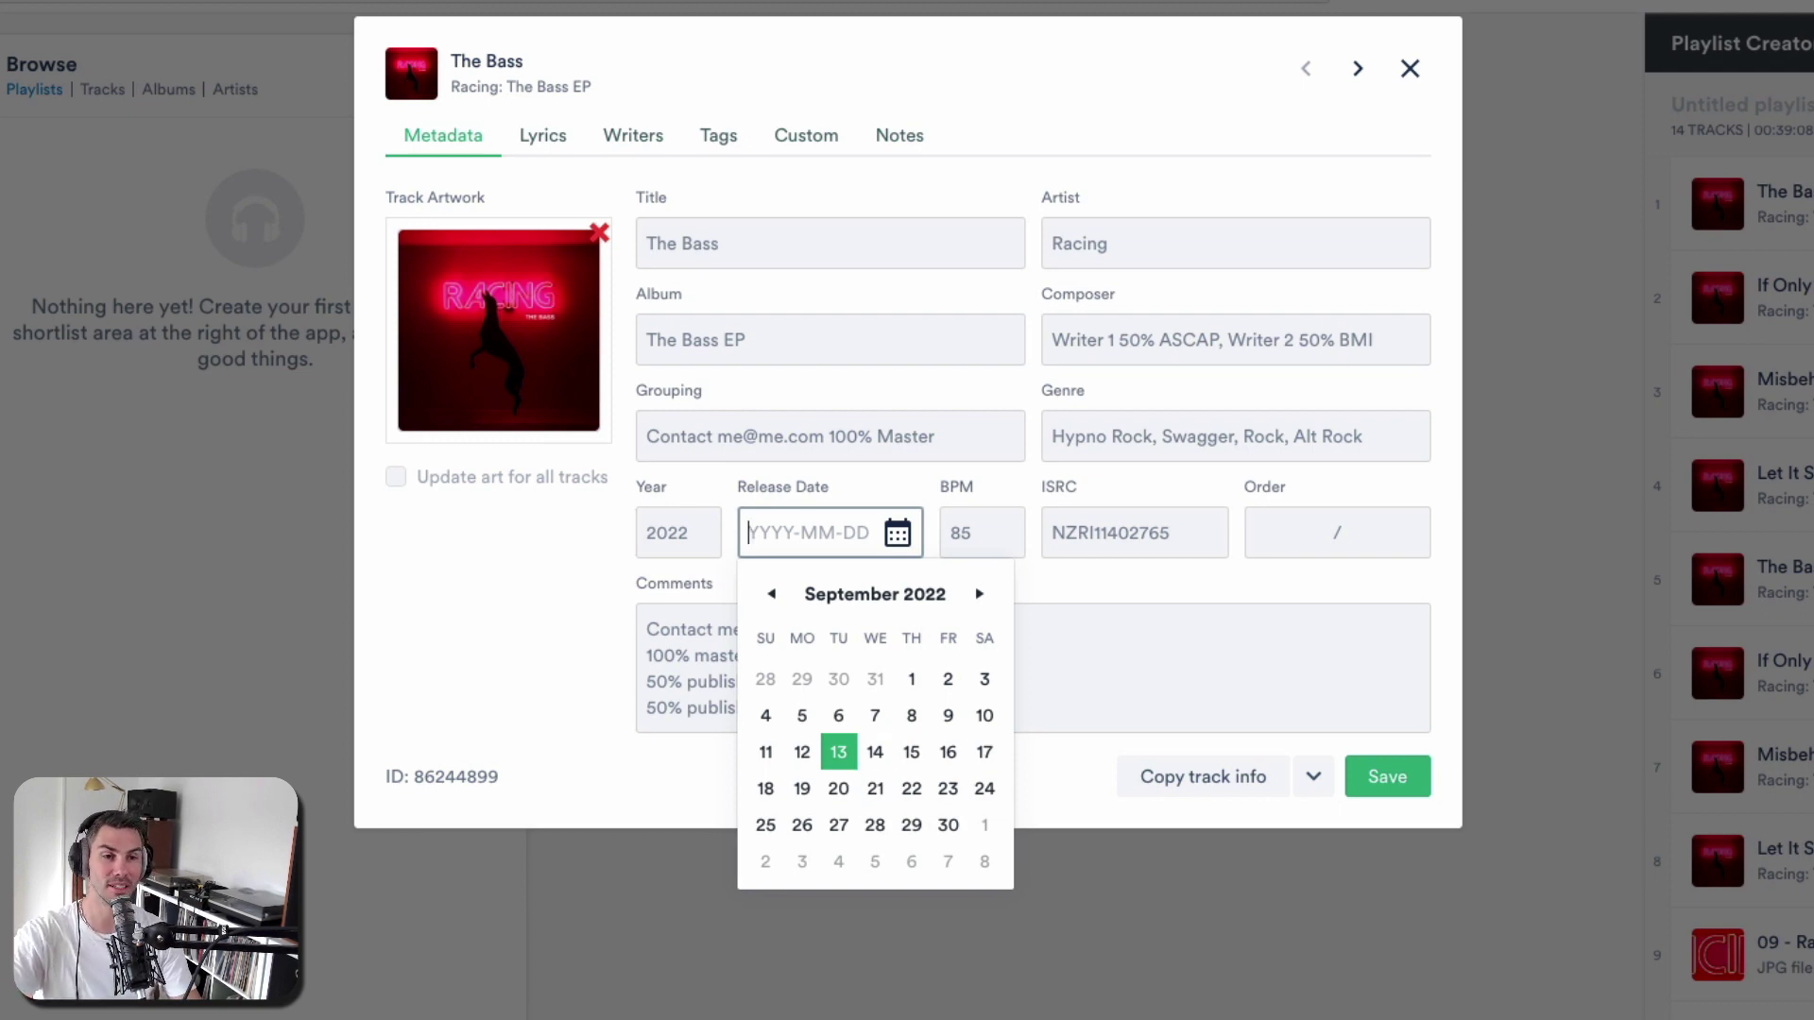
# - Try 1967 as the track's year and set it back to 2022
pyautogui.click(691, 533)
pyautogui.doubleClick(688, 533)
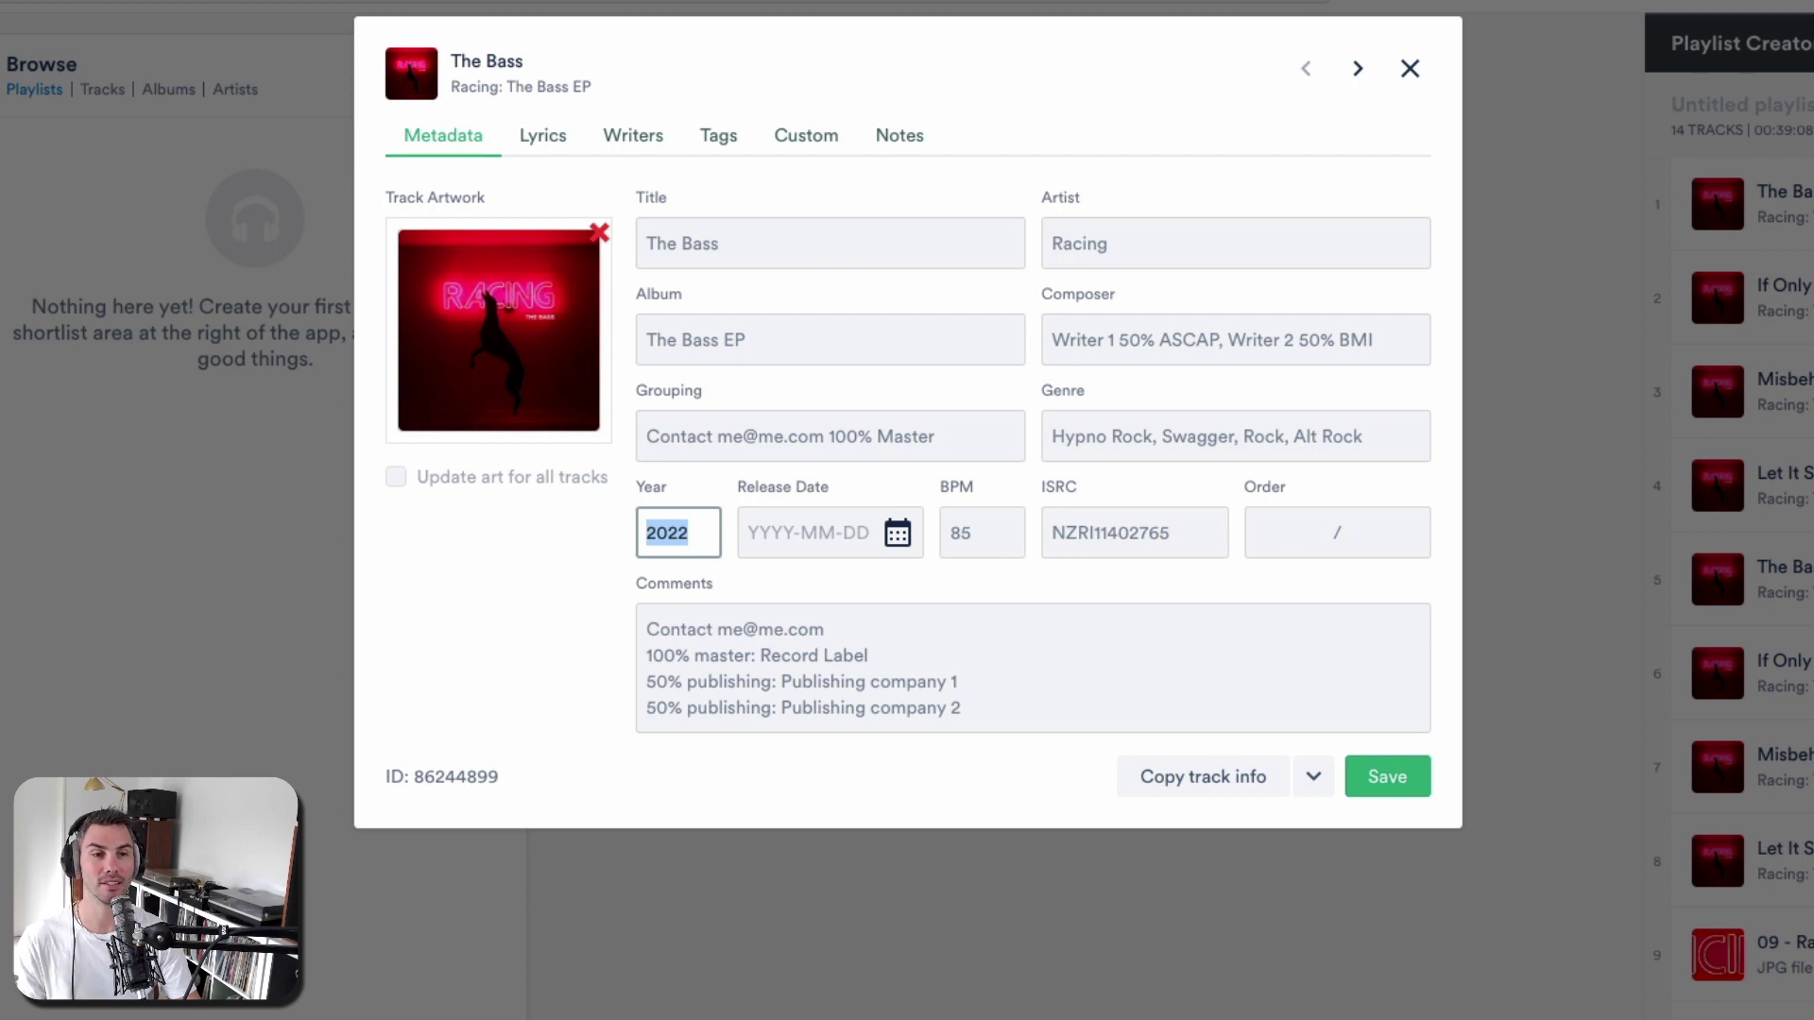
pyautogui.write('1967')
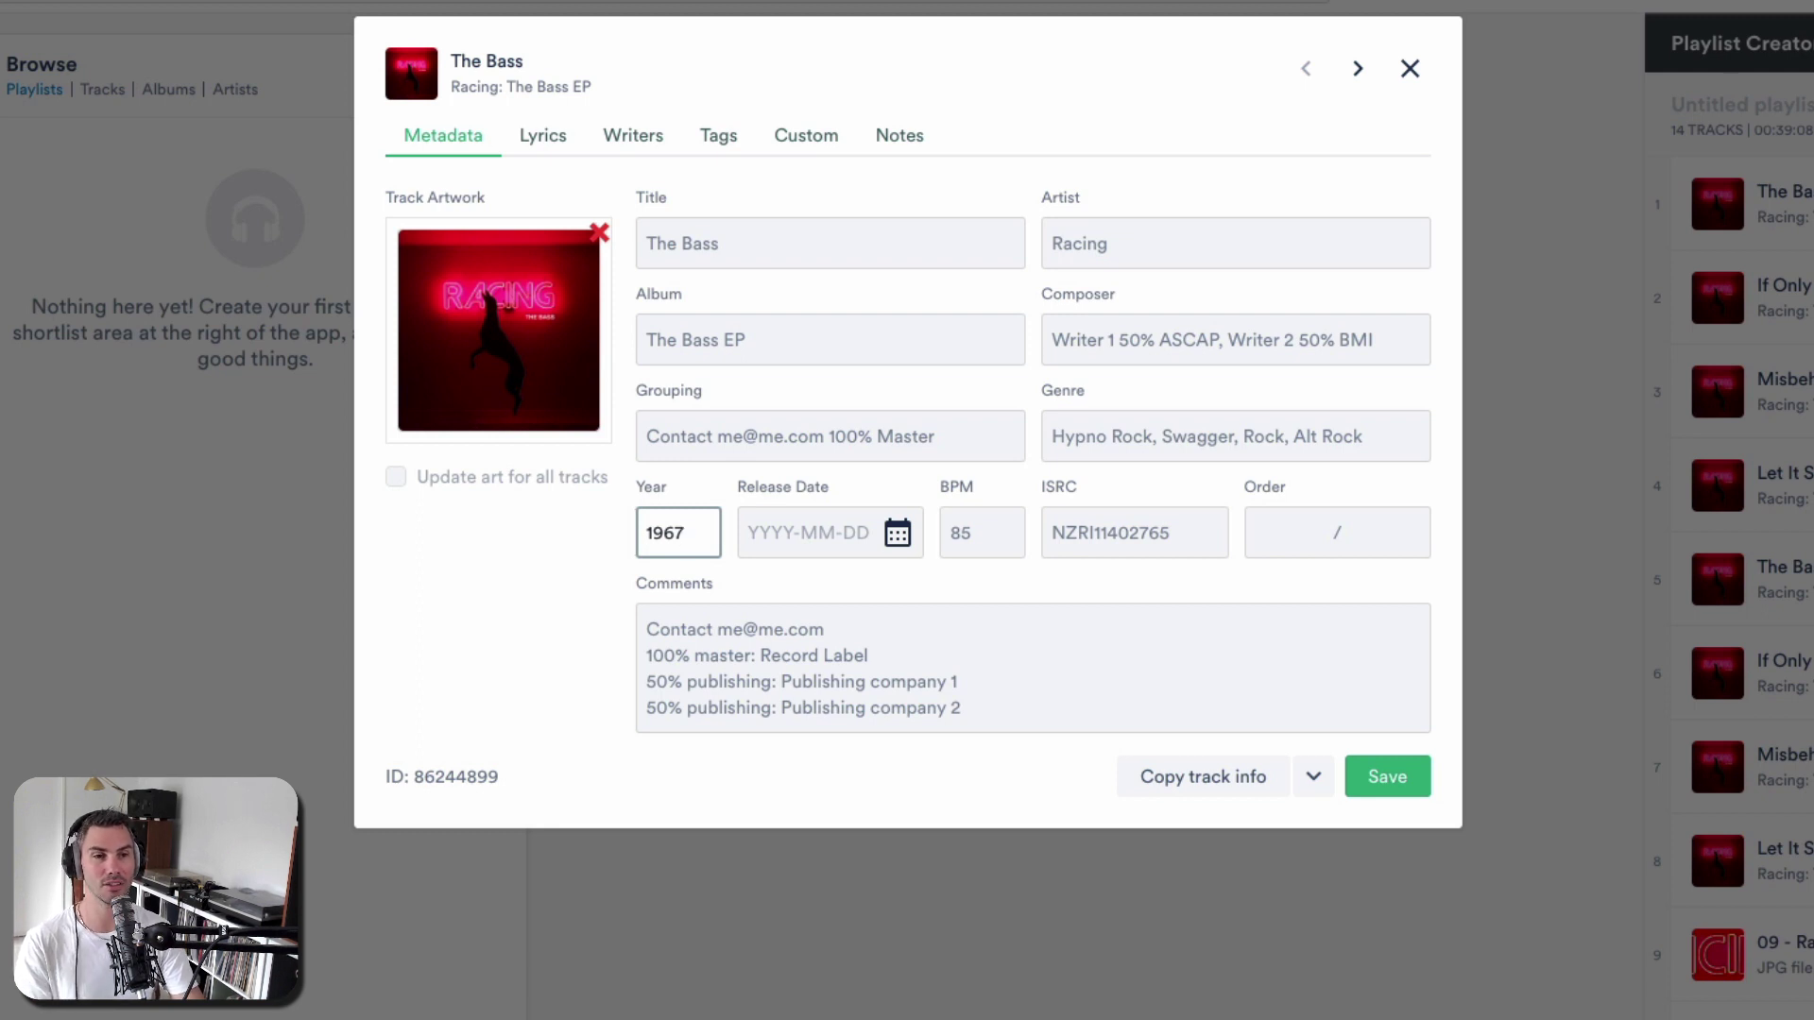
pyautogui.hotkey('ctrl', 'a')
pyautogui.write('2022')
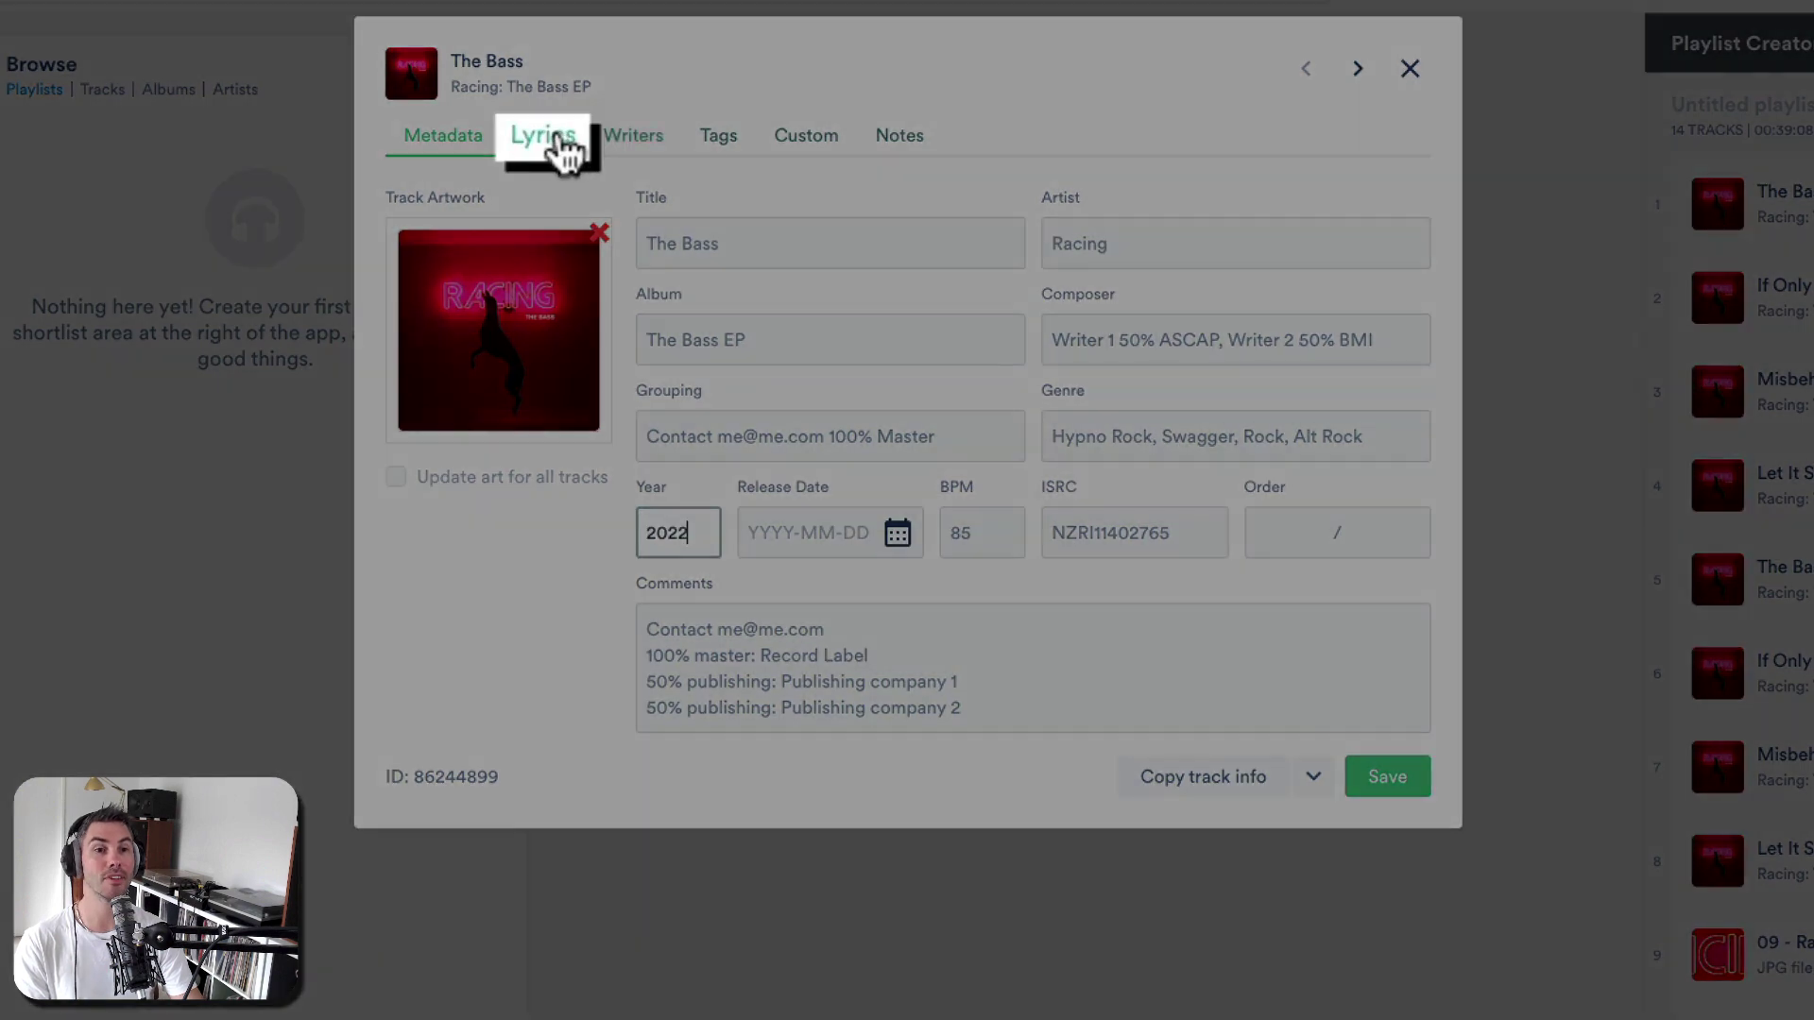
# - Examine the lyrics of The Bass from the opening verse through to the closing line
pyautogui.click(559, 149)
pyautogui.moveTo(484, 254); pyautogui.dragTo(744, 911)
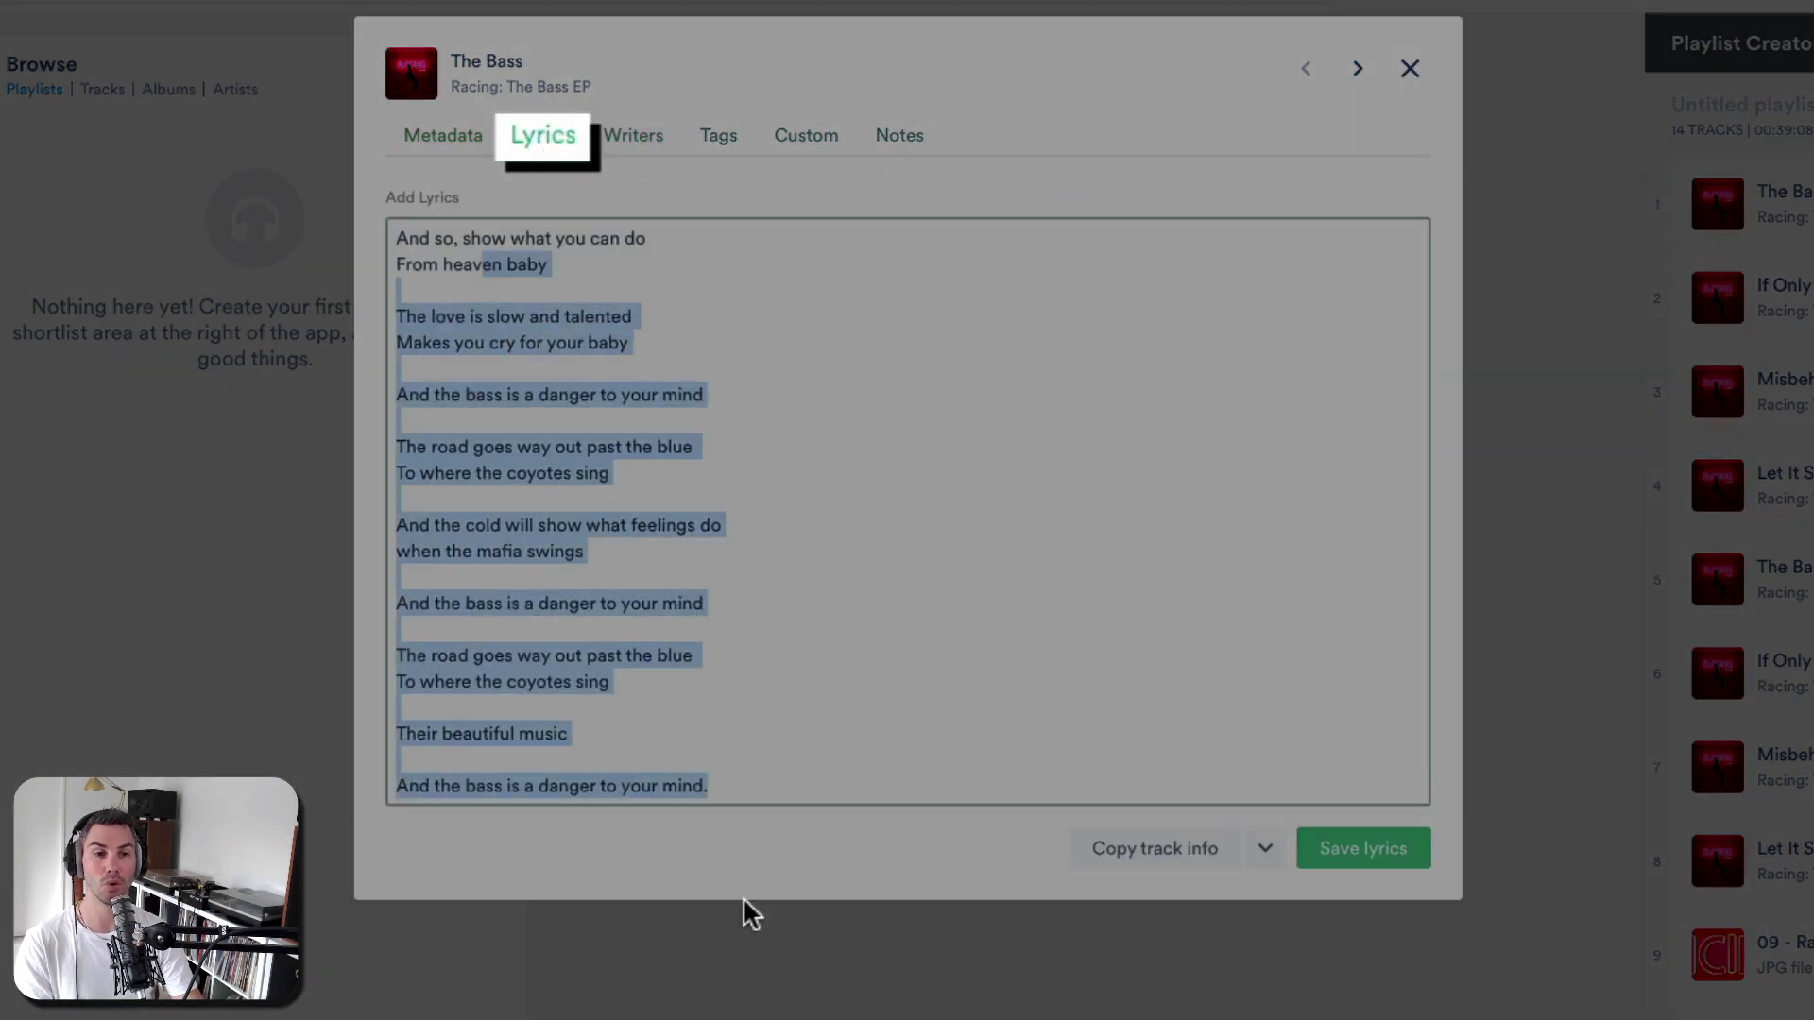
pyautogui.click(744, 769)
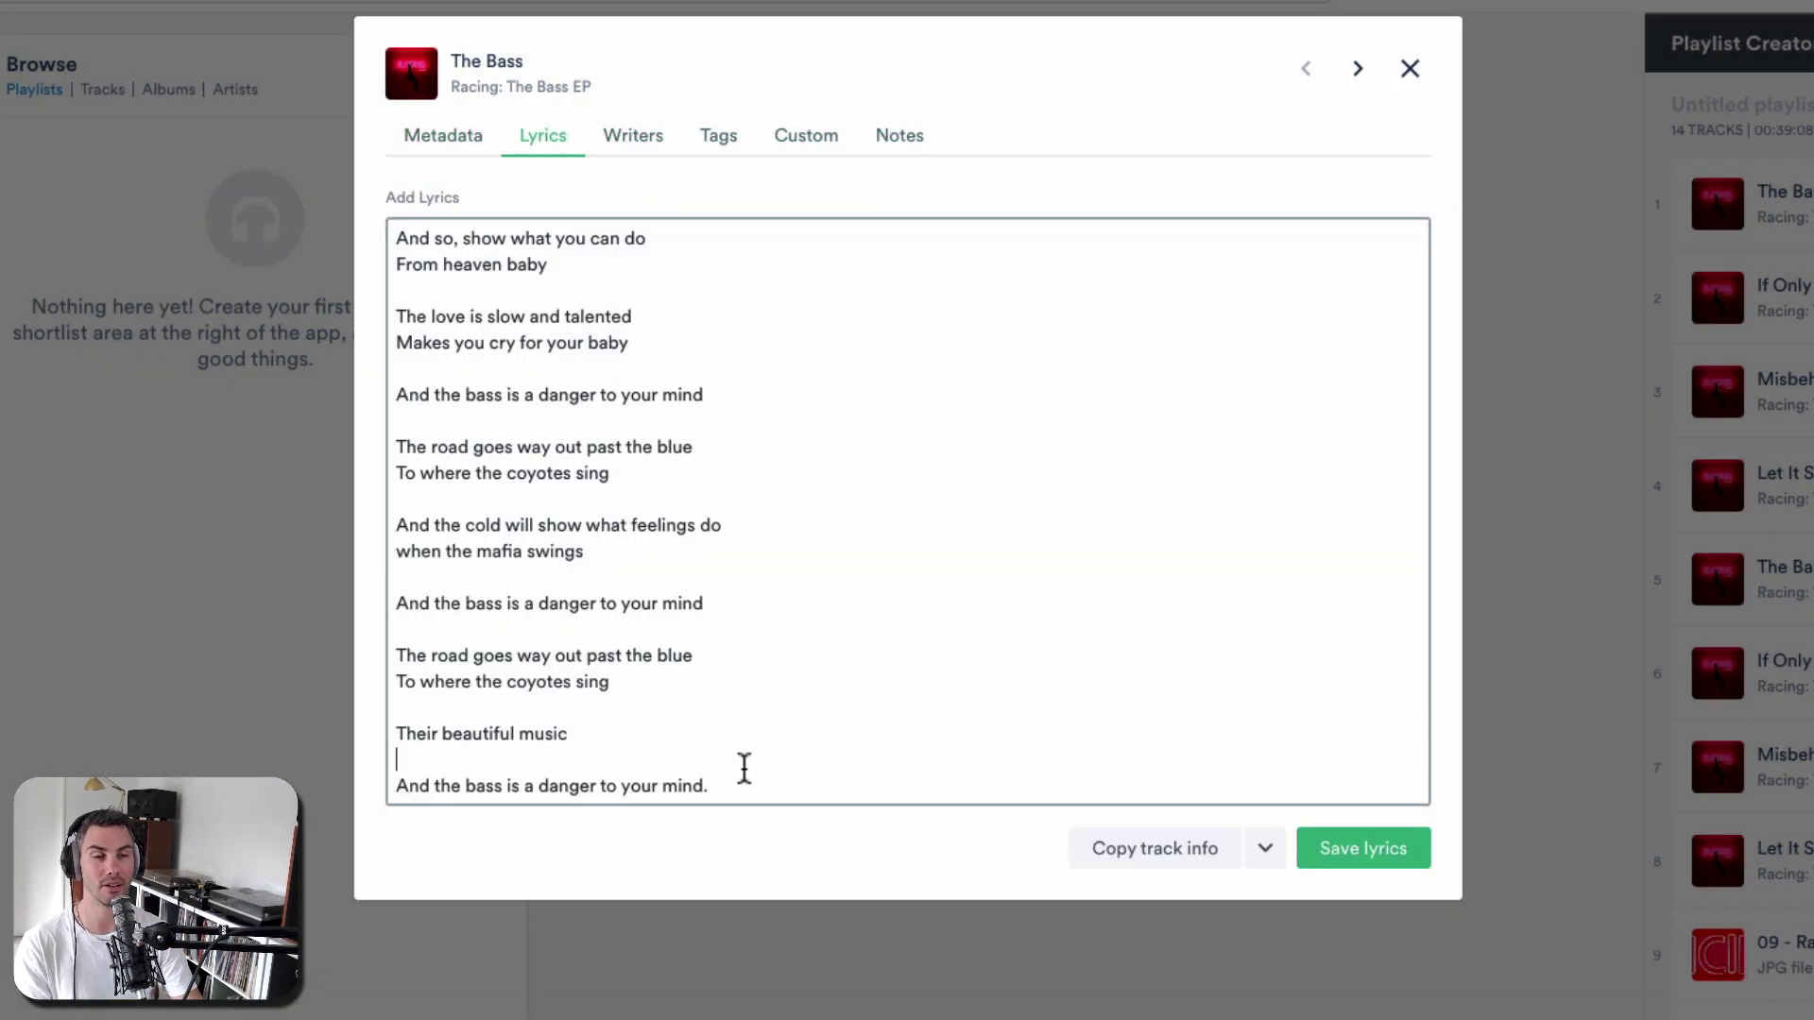
pyautogui.moveTo(744, 769); pyautogui.dragTo(506, 276)
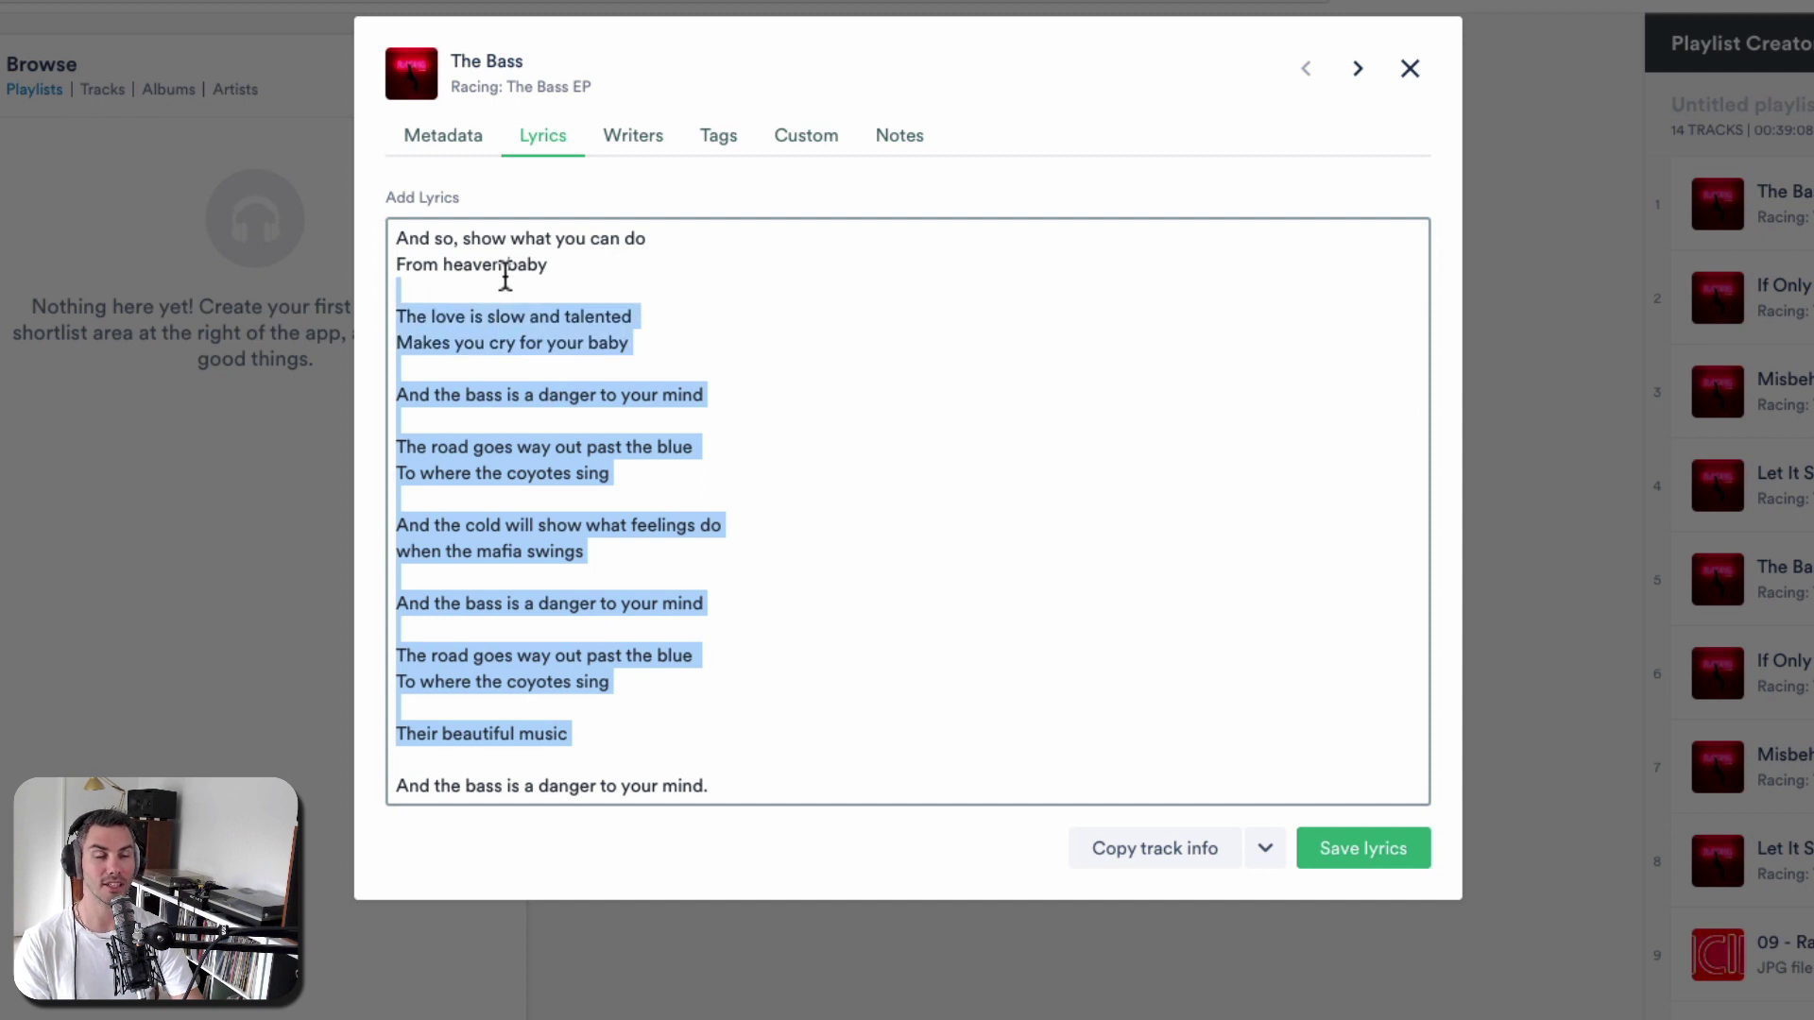
pyautogui.click(504, 274)
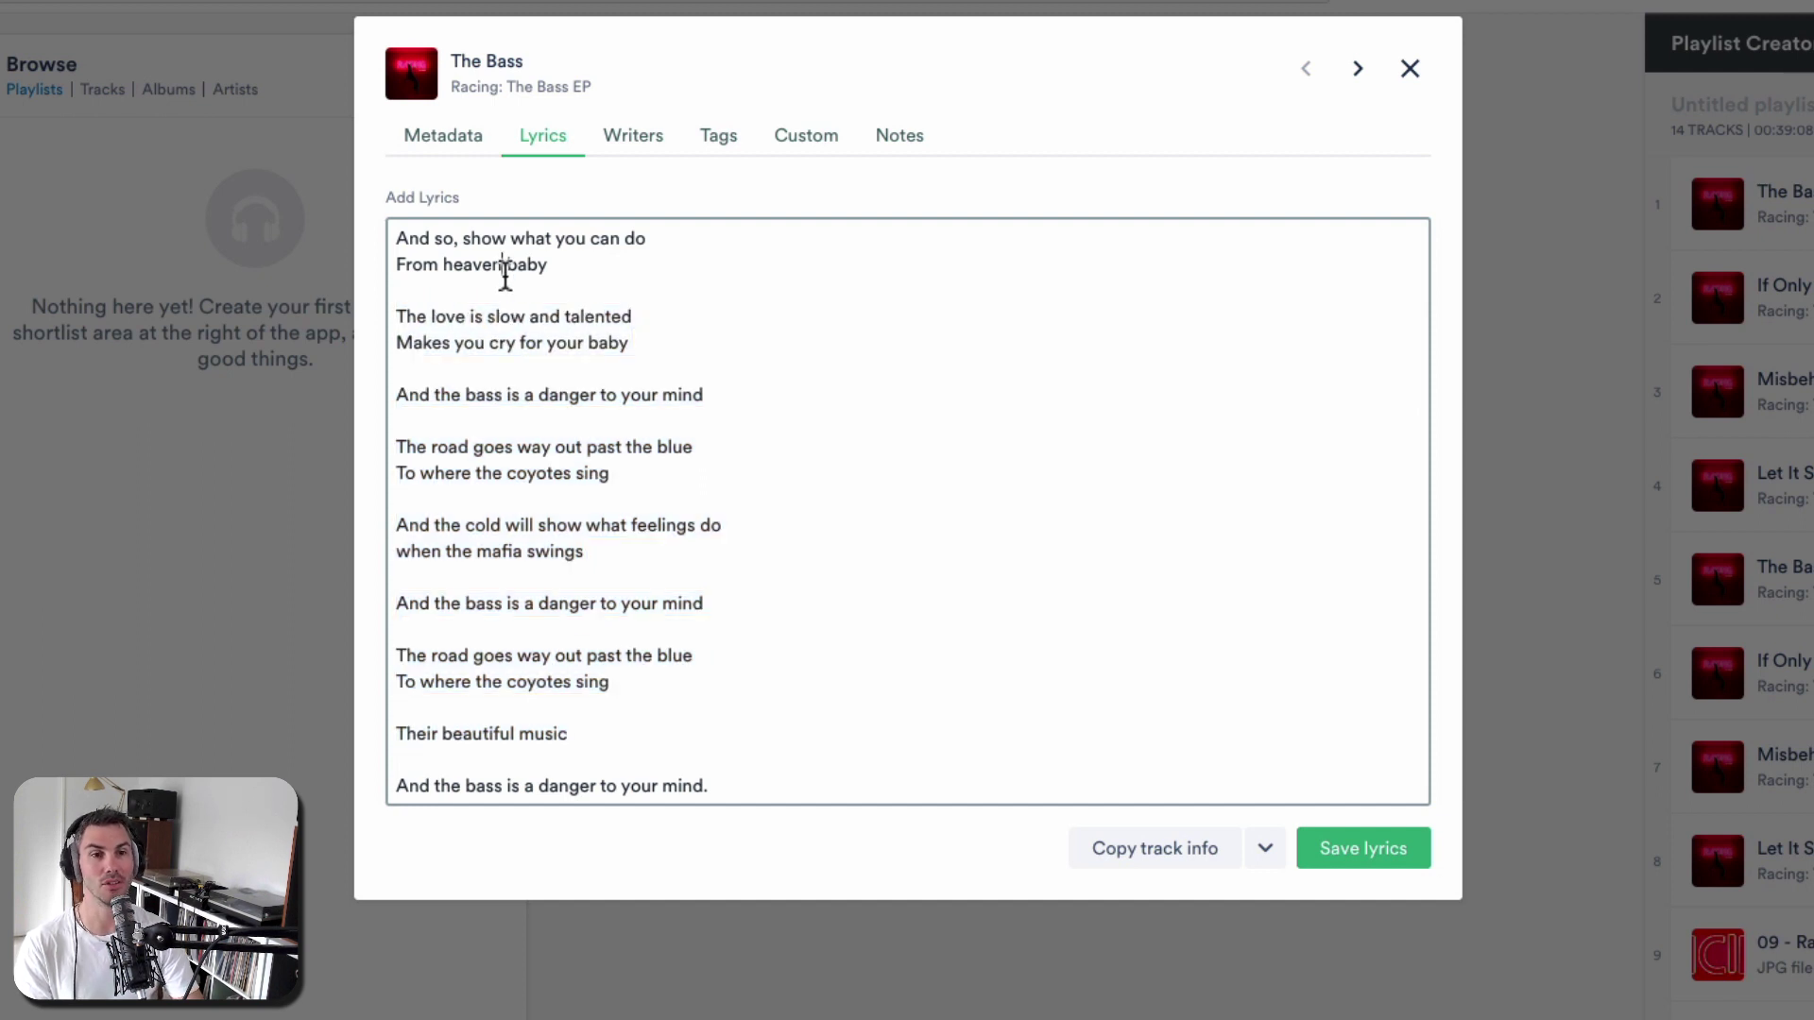
pyautogui.moveTo(417, 319); pyautogui.dragTo(539, 322)
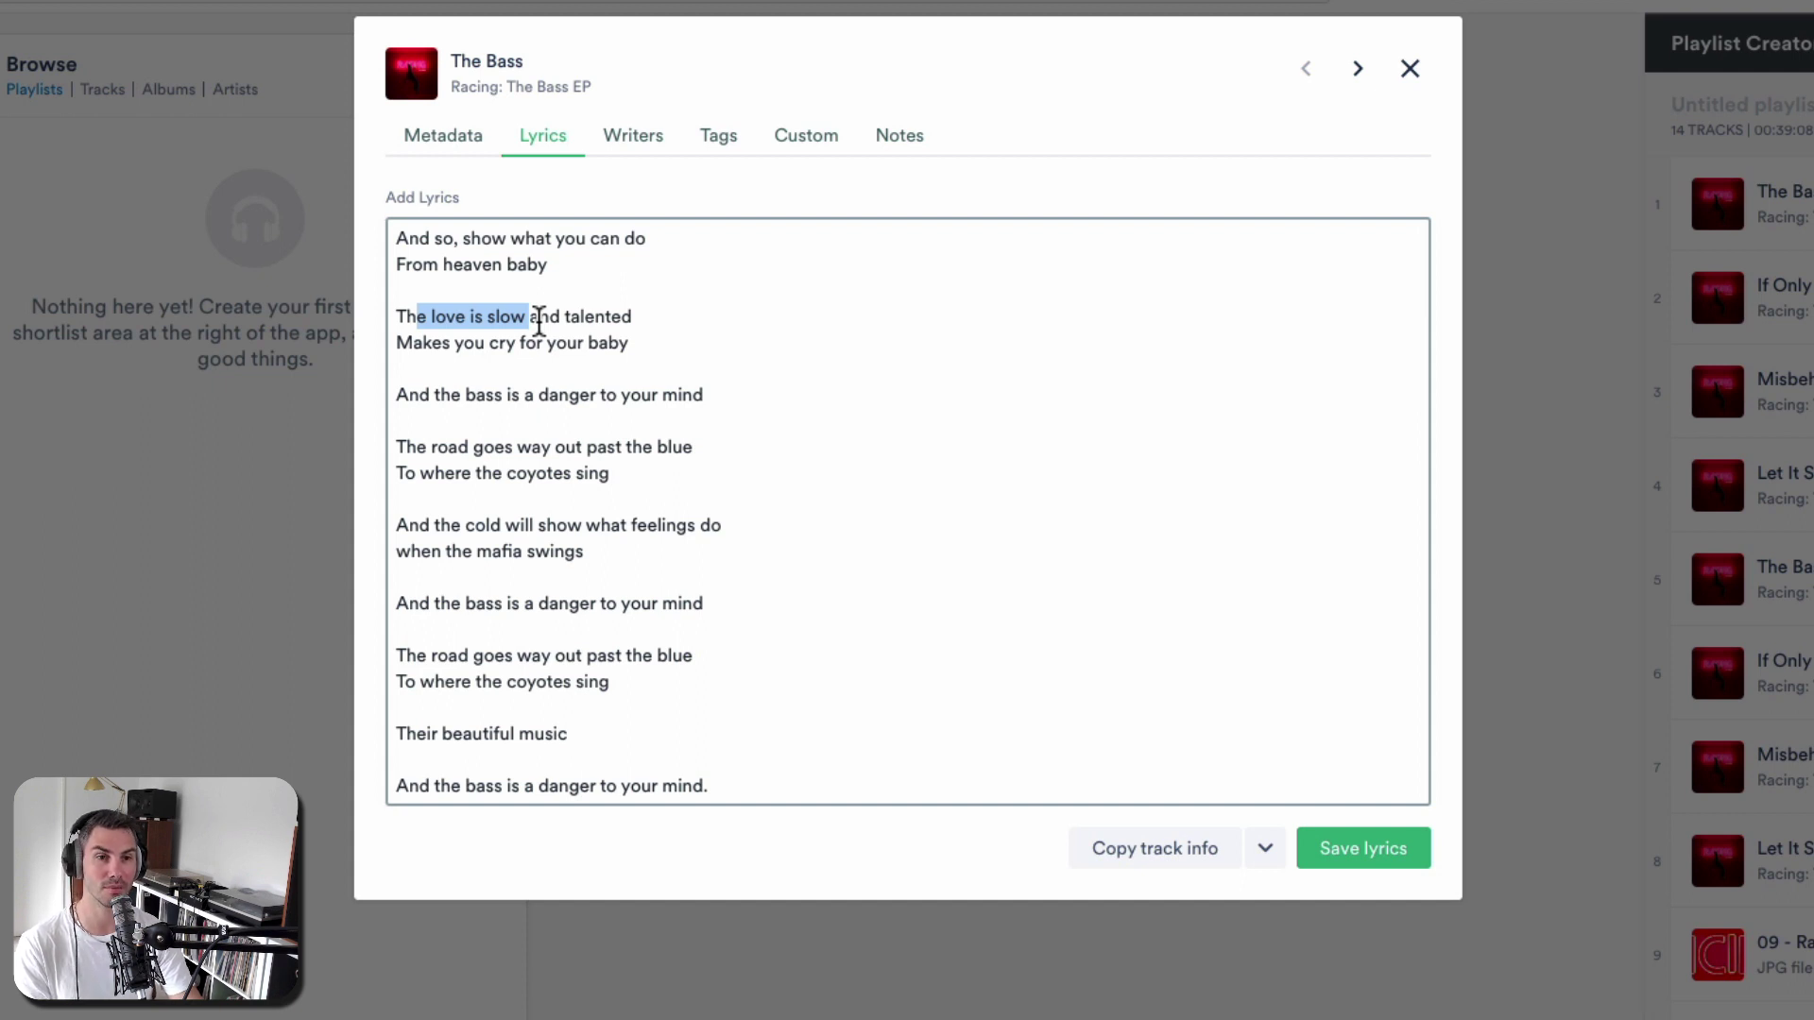
pyautogui.click(539, 321)
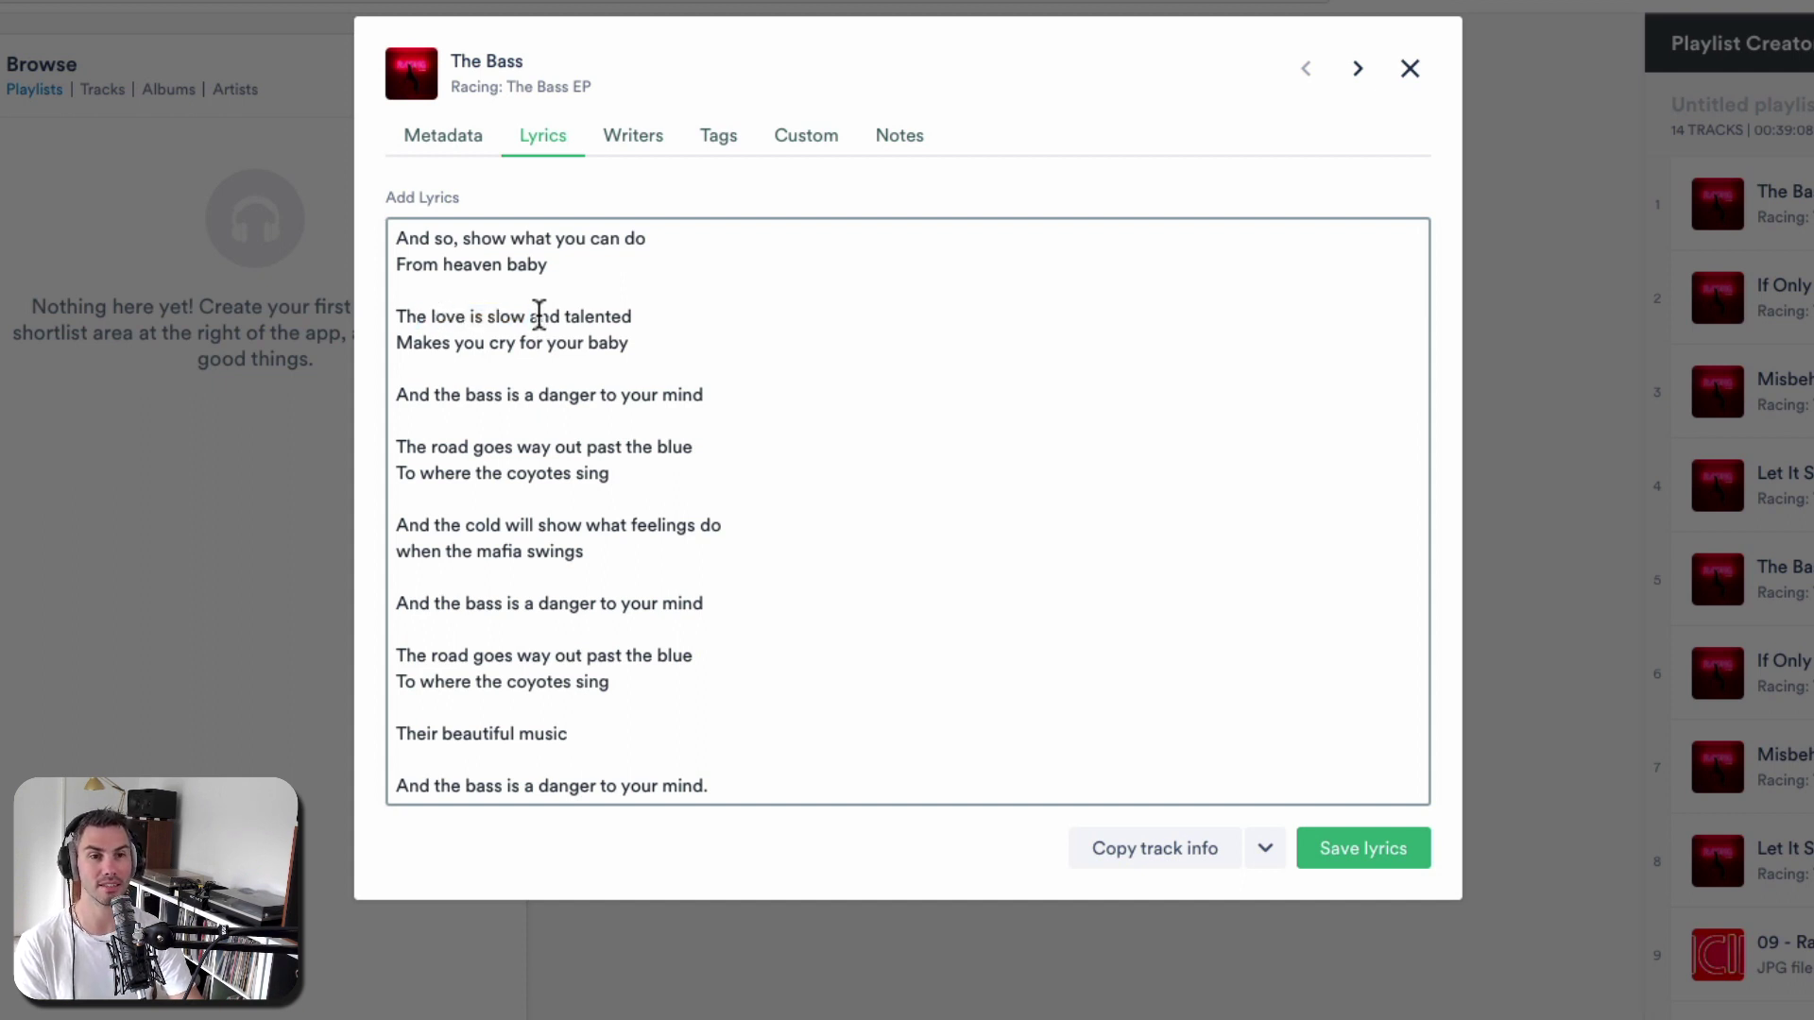
pyautogui.moveTo(535, 315); pyautogui.dragTo(475, 315)
pyautogui.click(510, 315)
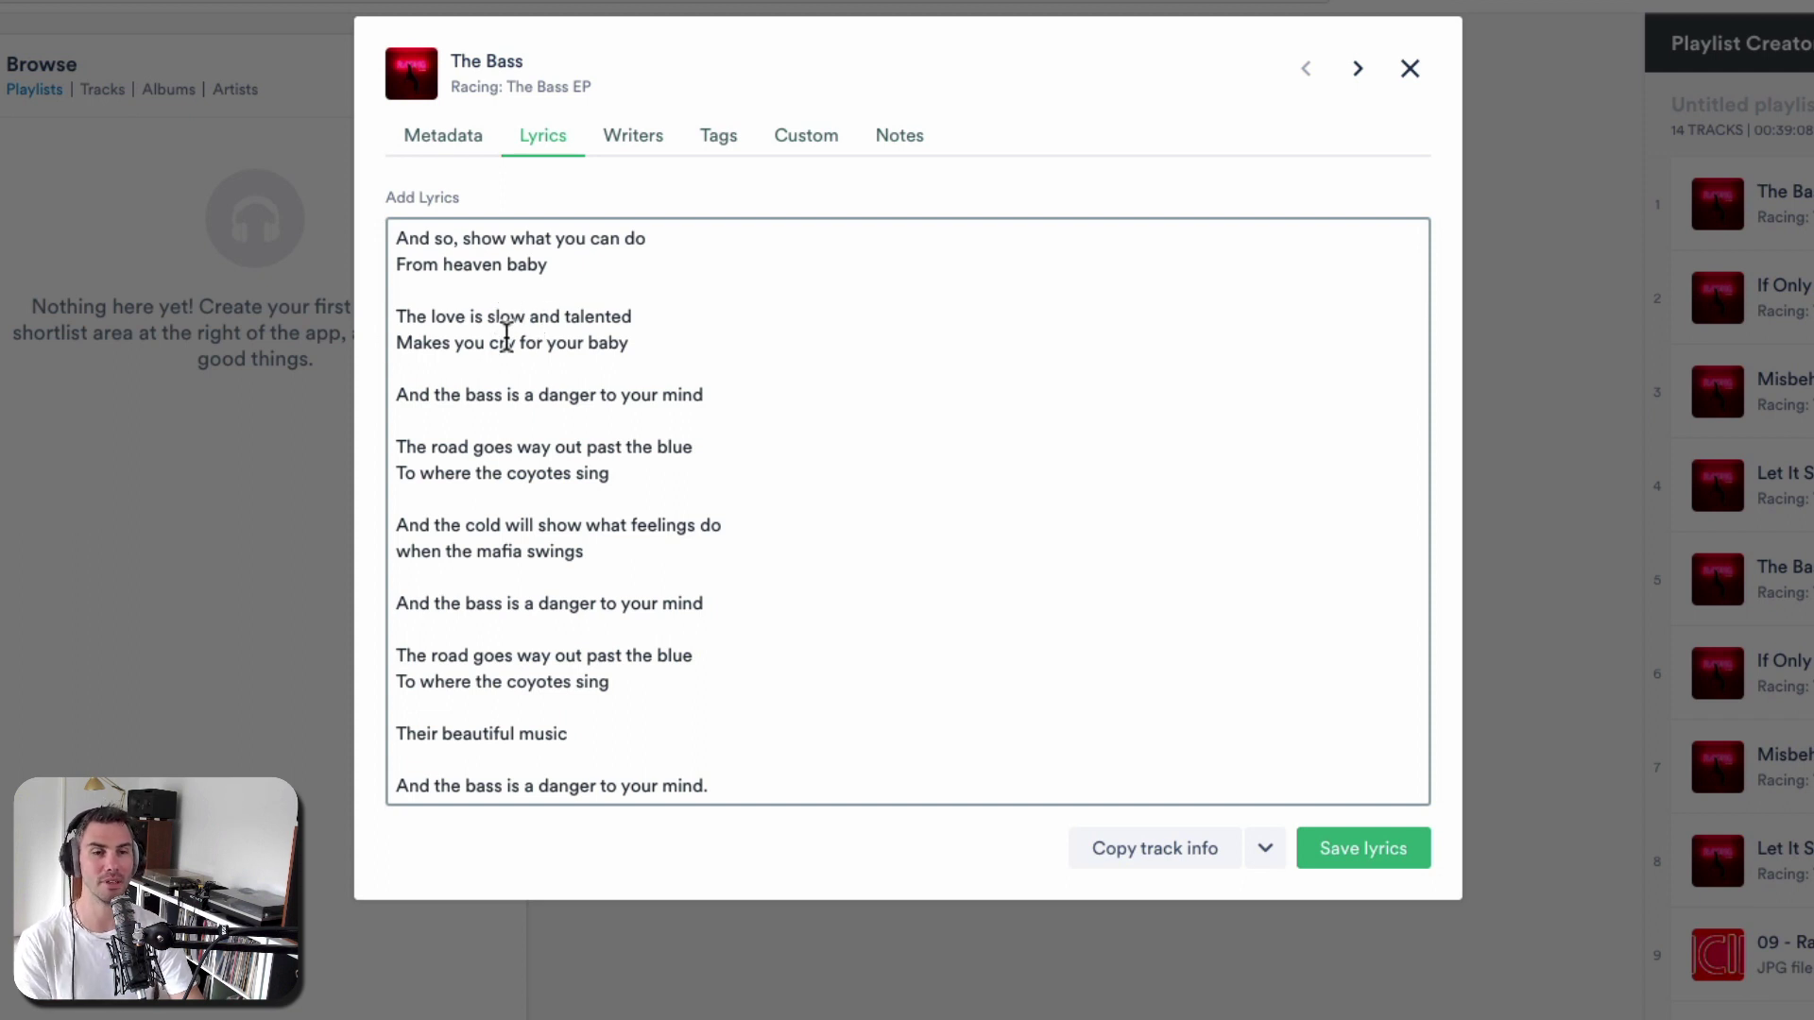
pyautogui.moveTo(611, 340); pyautogui.dragTo(519, 280)
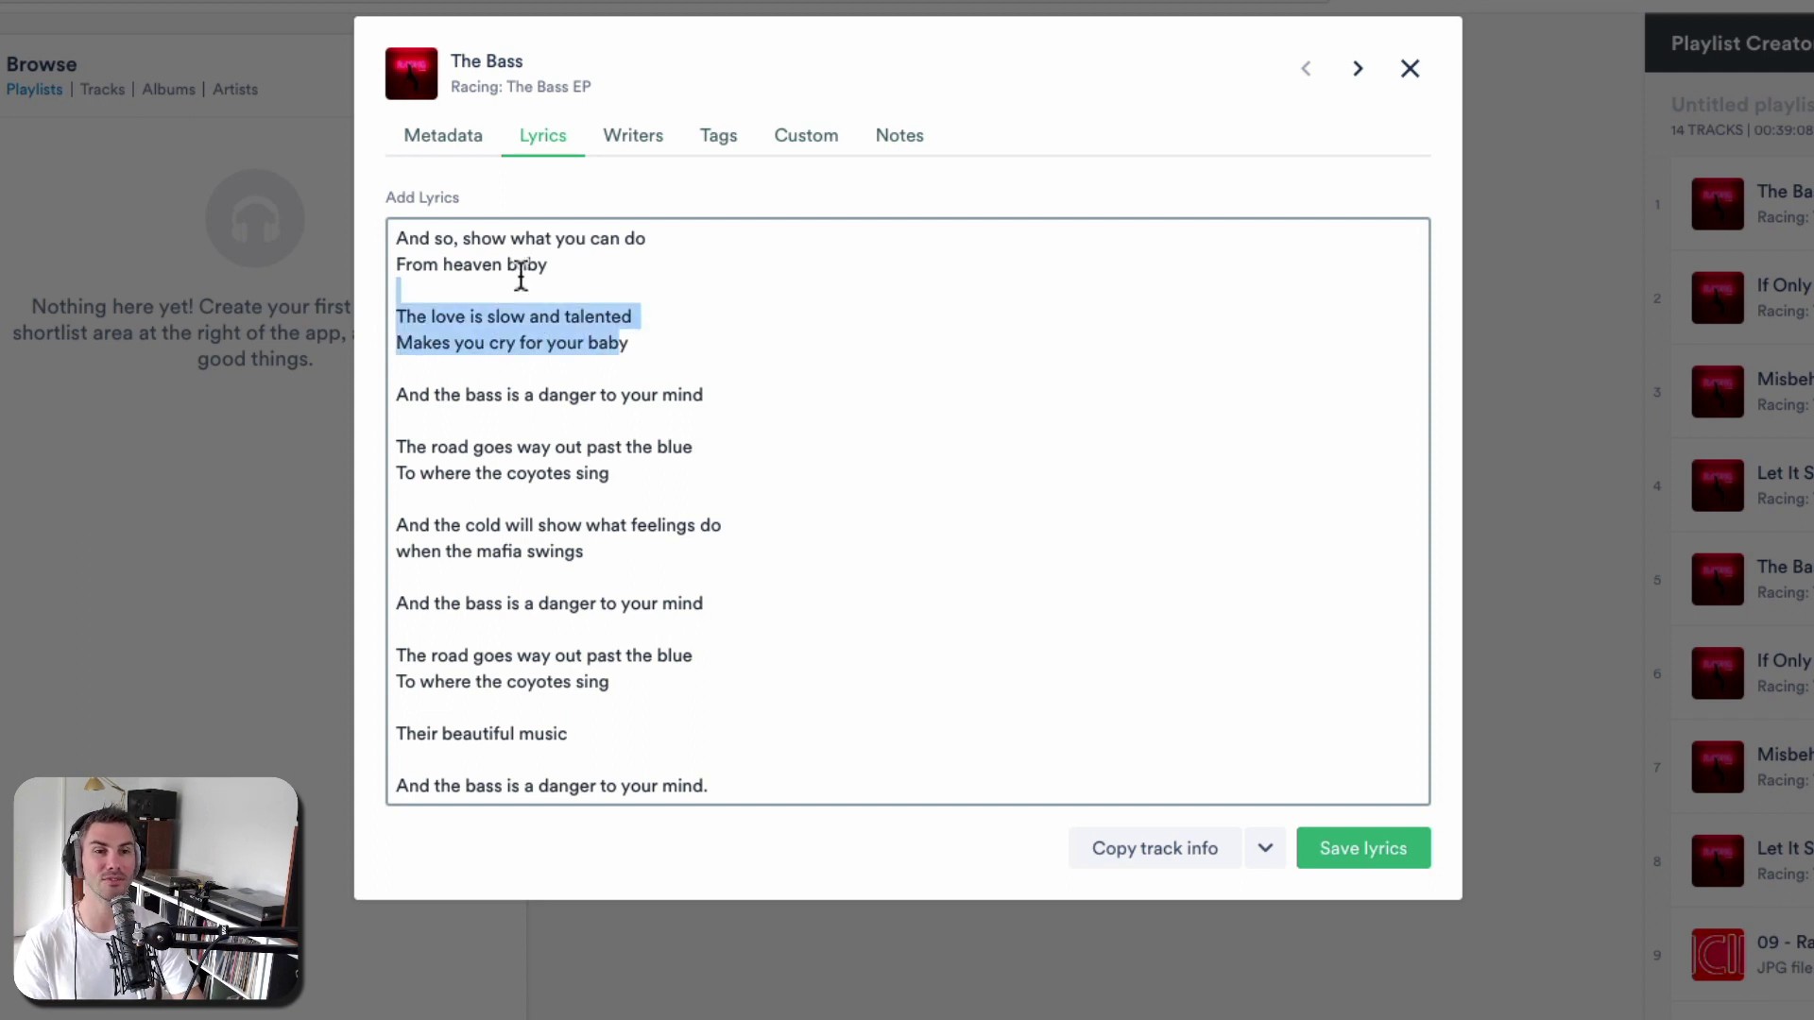
pyautogui.click(518, 279)
# - Review the track's BPM and ISRC entries and the contact line in its comments
pyautogui.click(454, 163)
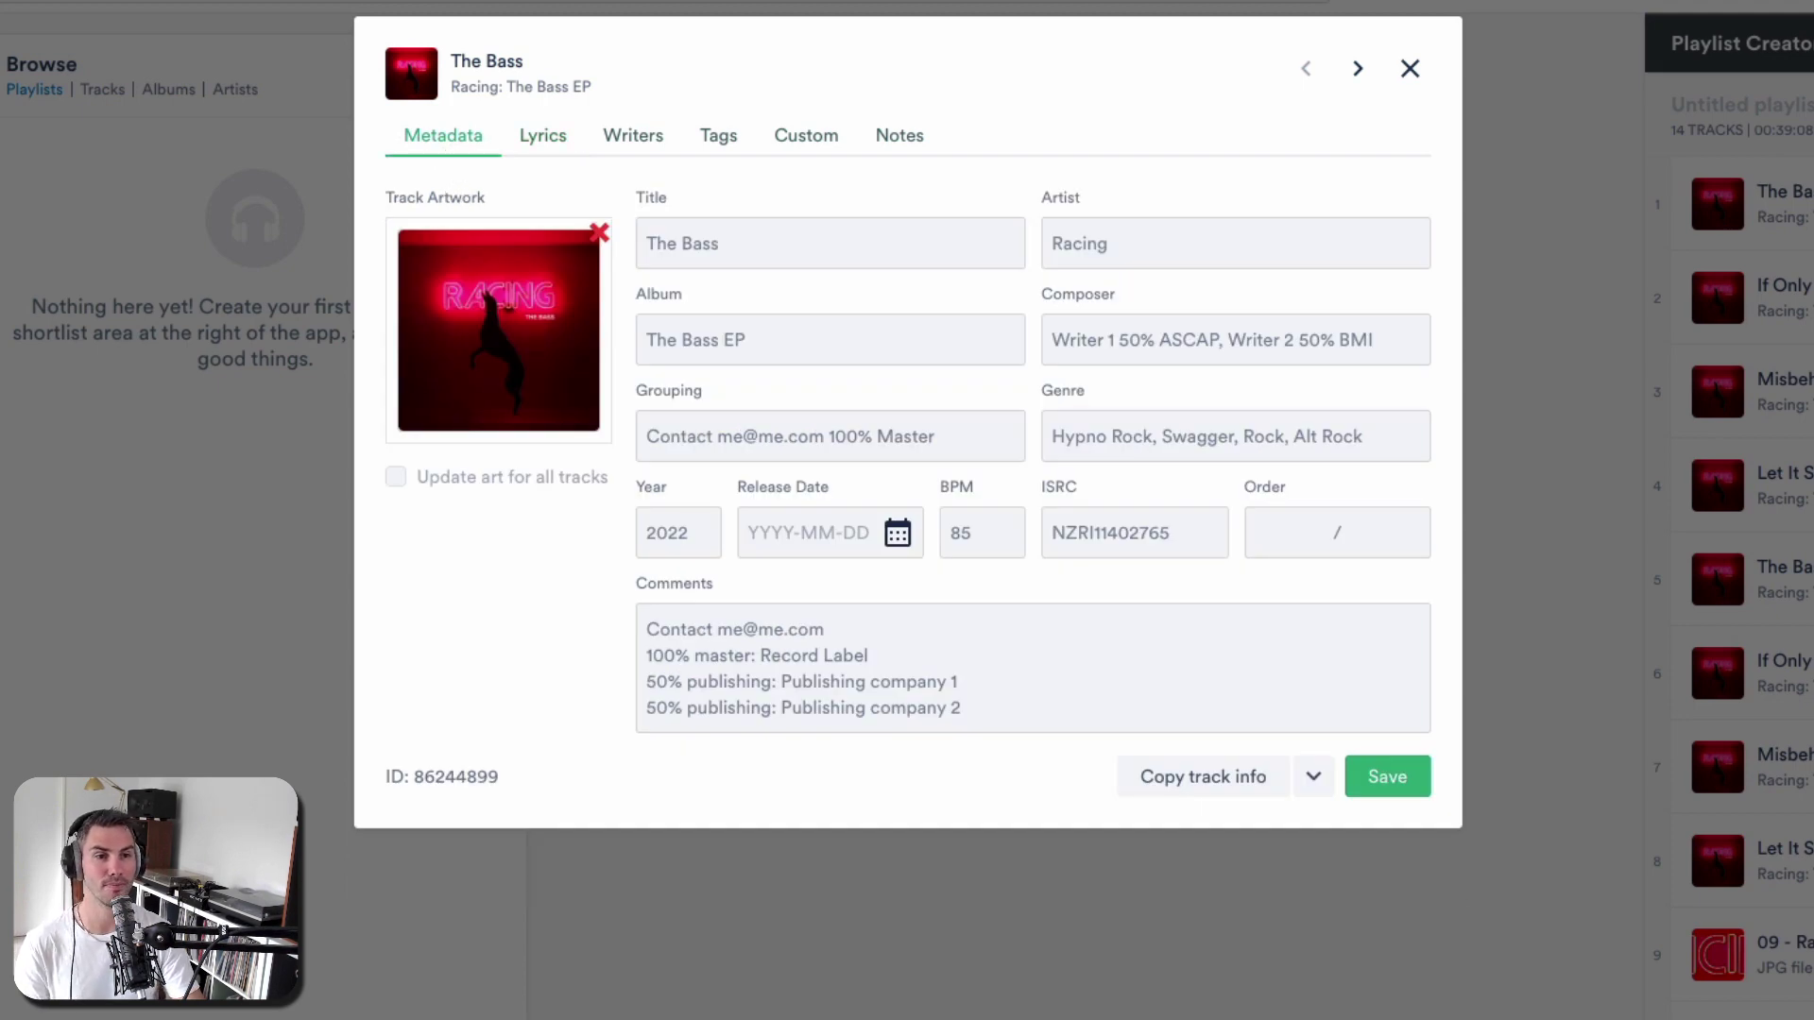
pyautogui.click(982, 533)
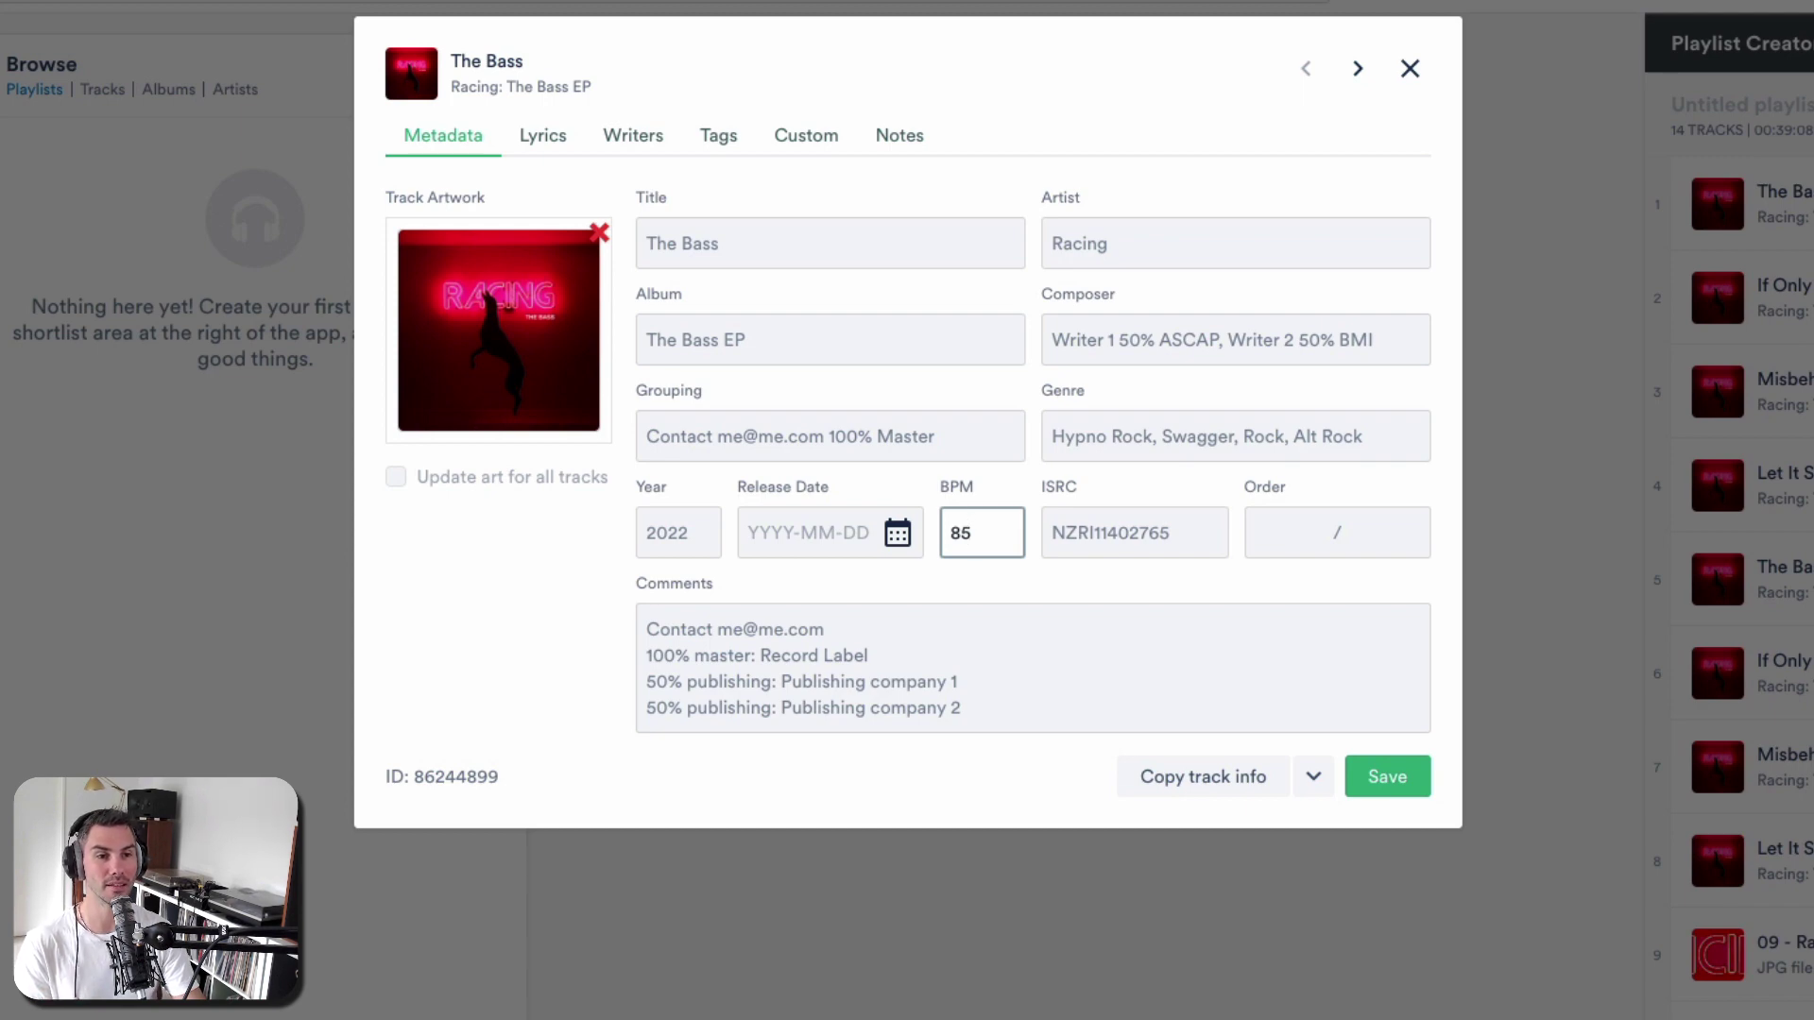
pyautogui.press('Tab')
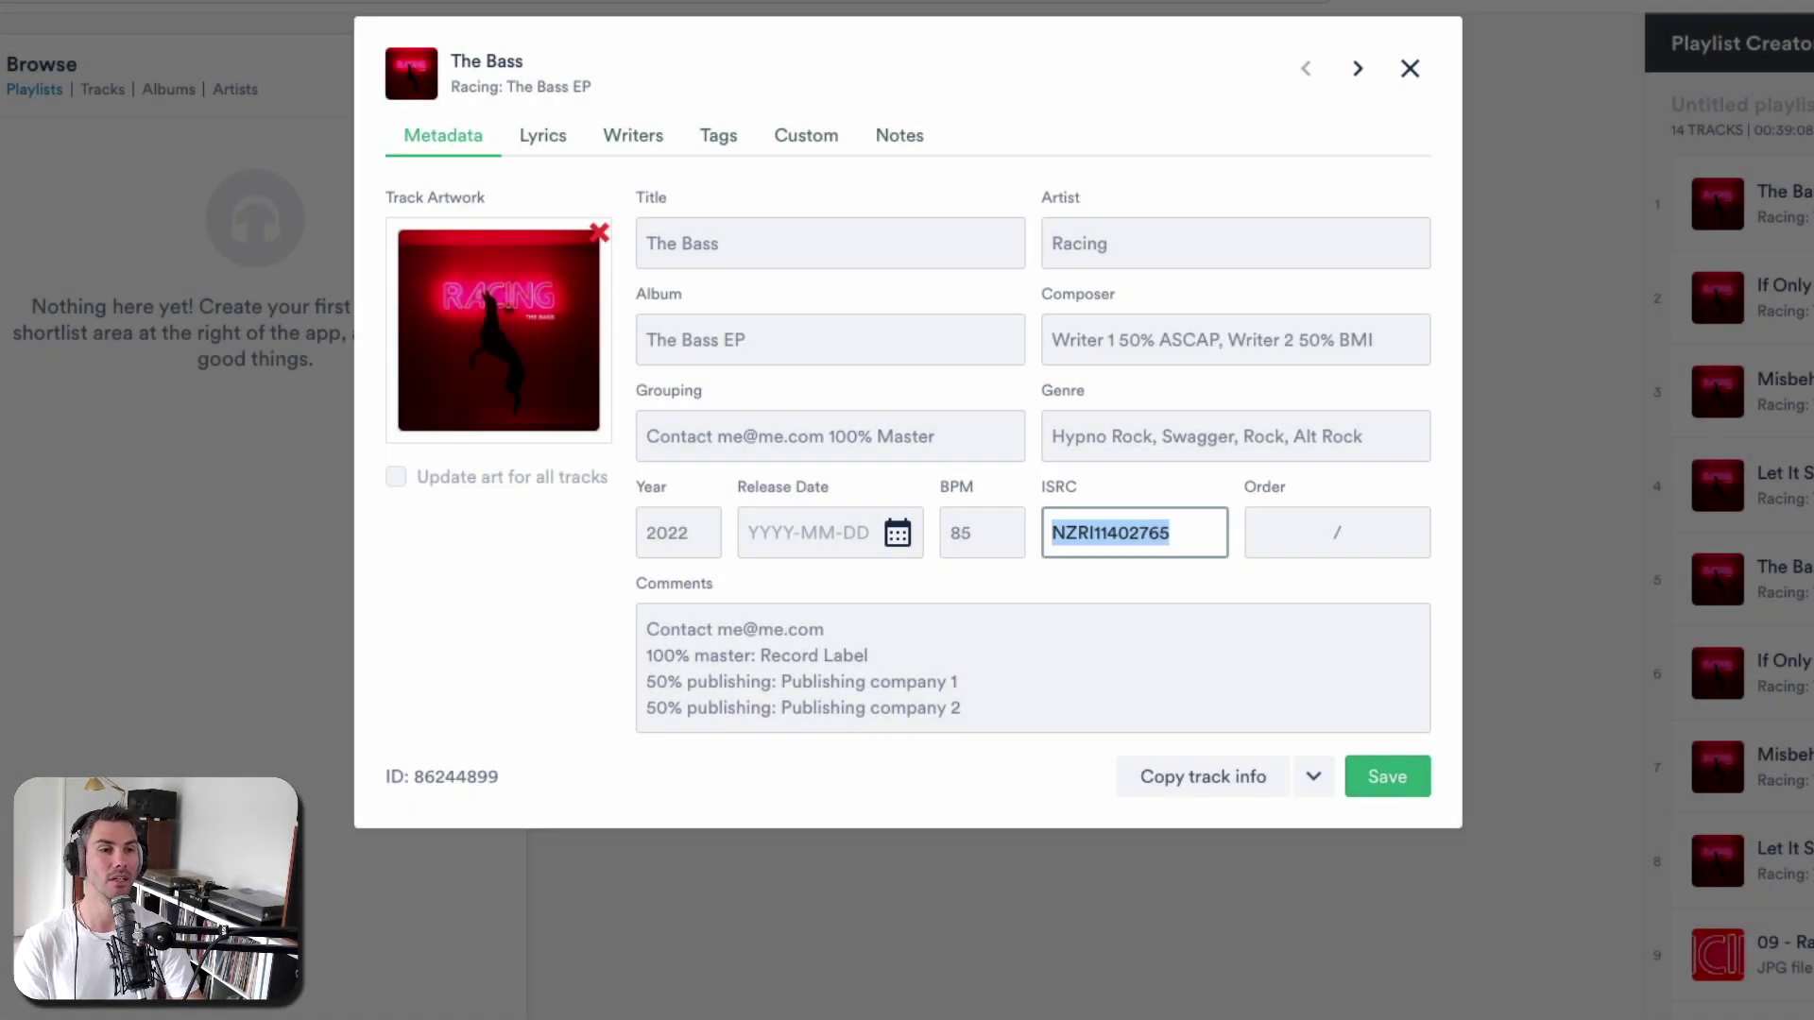
pyautogui.moveTo(648, 629); pyautogui.dragTo(825, 631)
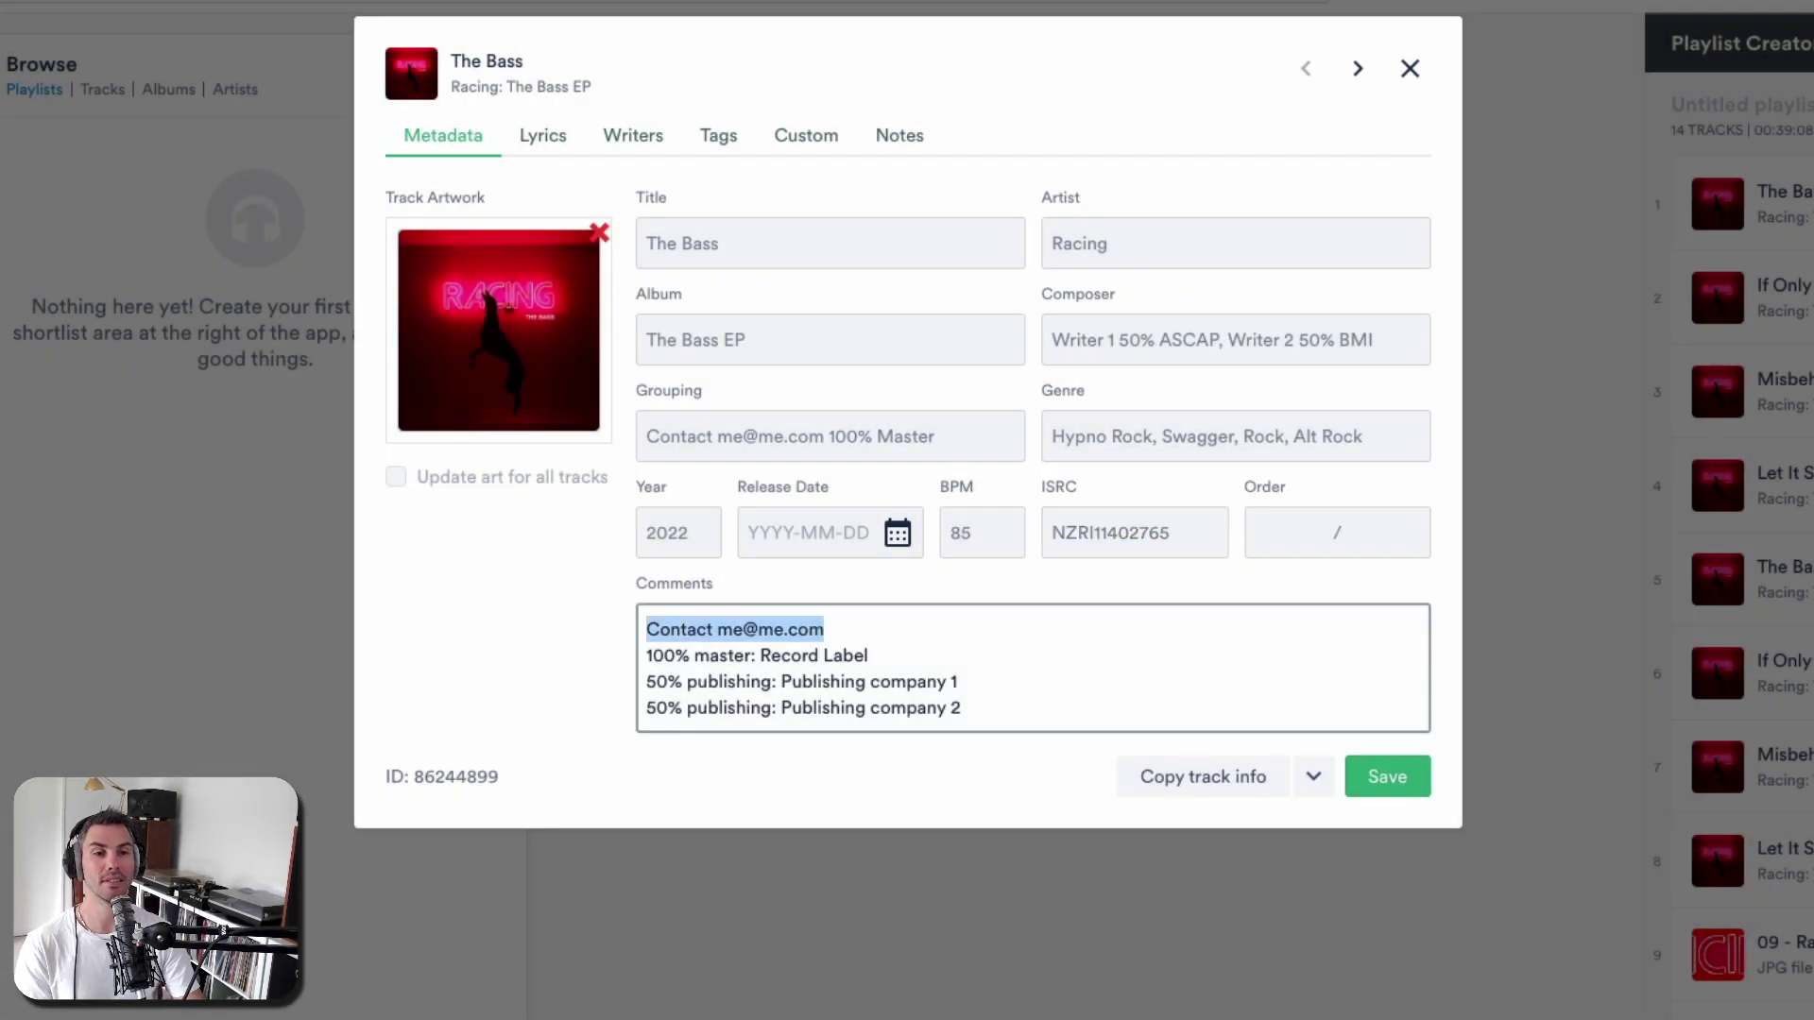
pyautogui.click(708, 629)
pyautogui.tripleClick(708, 629)
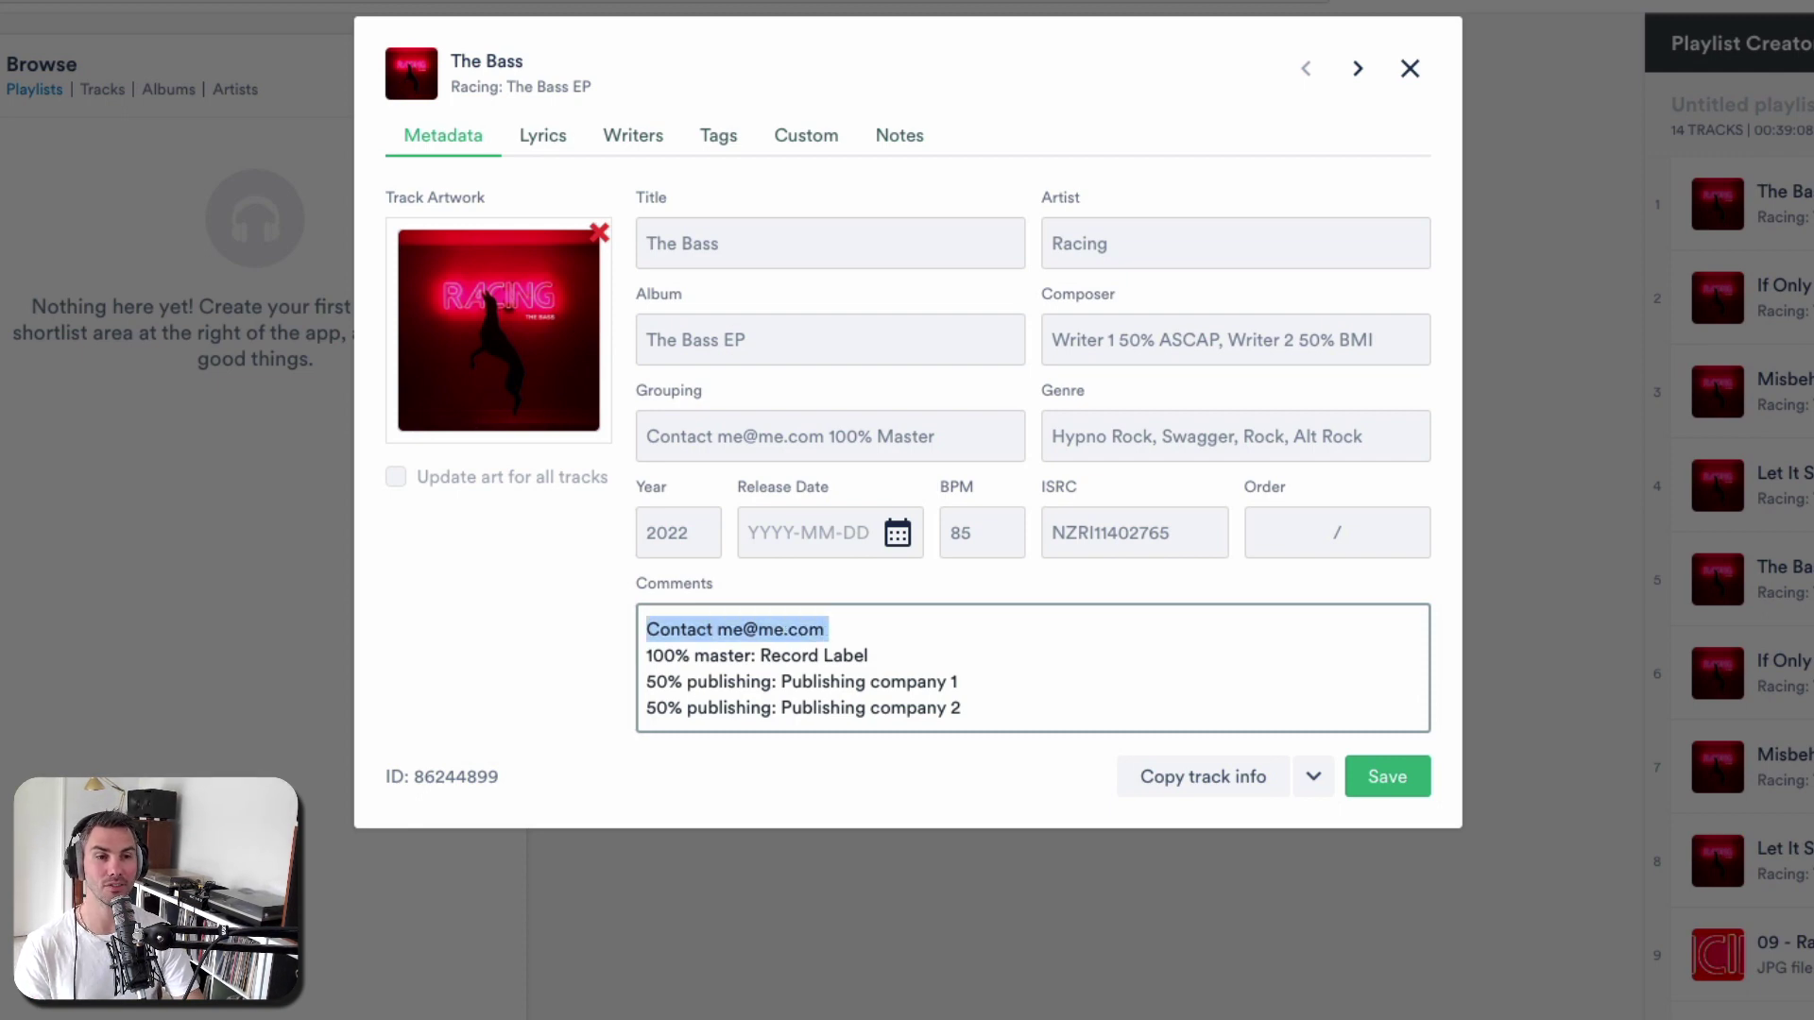
# - Append long filler text starting with "as;dfh as;klfj" directly after "100% Master" in the Grouping field and look through the overlong entry
pyautogui.moveTo(648, 436); pyautogui.dragTo(935, 437)
pyautogui.press('End')
pyautogui.write('as;')
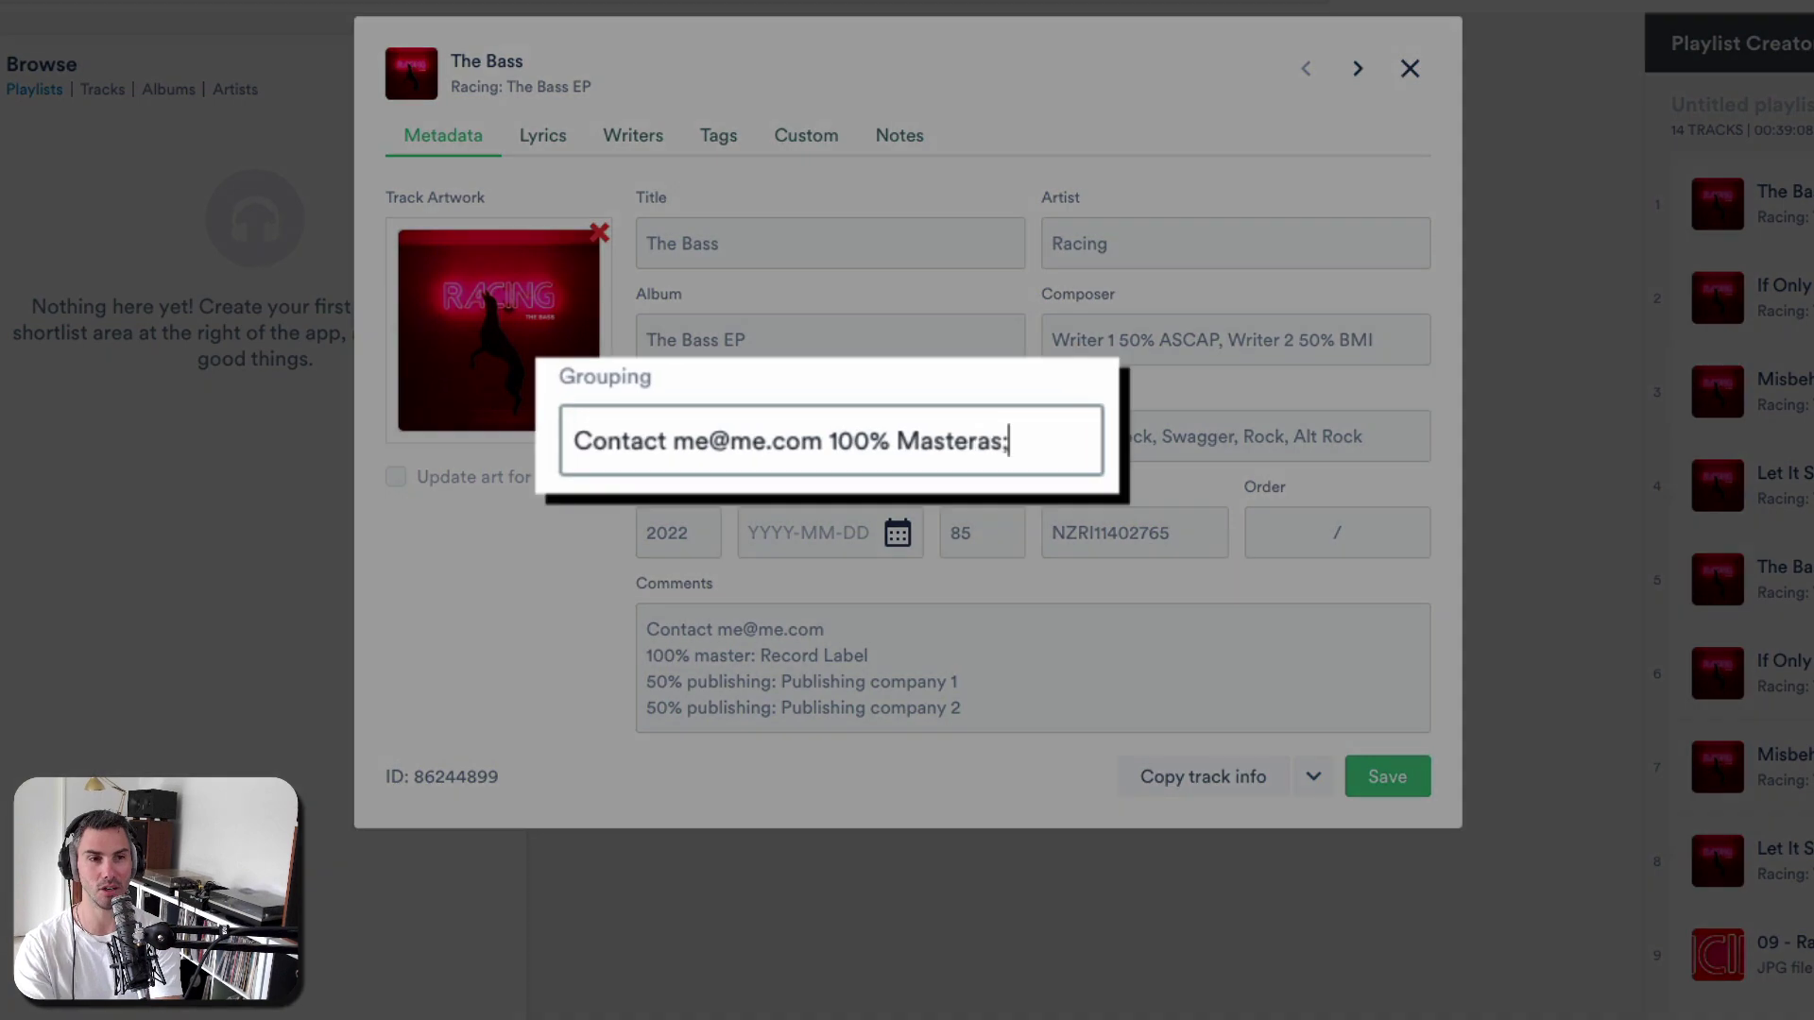
pyautogui.write('dfh as;klfj asd;lkj as;lkja s;lfkjas ;flkajs f;laksjf aslkjf as')
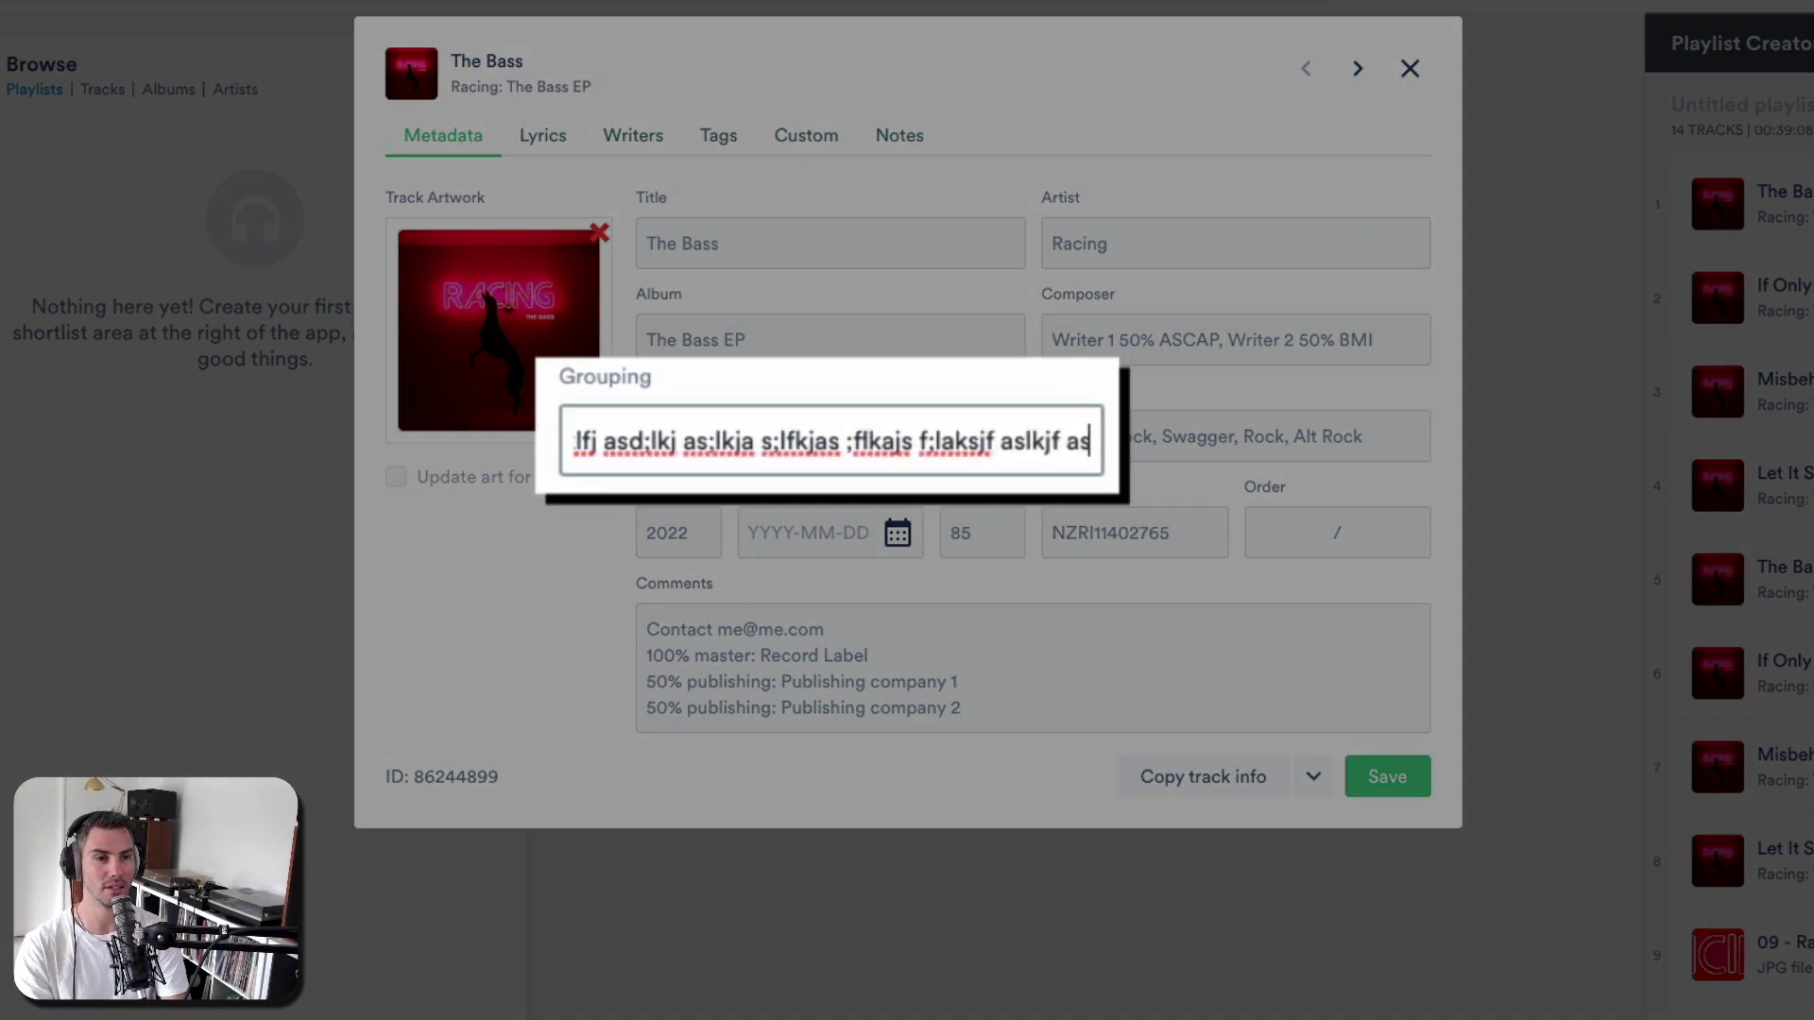
pyautogui.press('Home')
pyautogui.moveTo(896, 441); pyautogui.dragTo(1096, 441)
pyautogui.hscroll(-5, 831, 441)
pyautogui.press('Left')
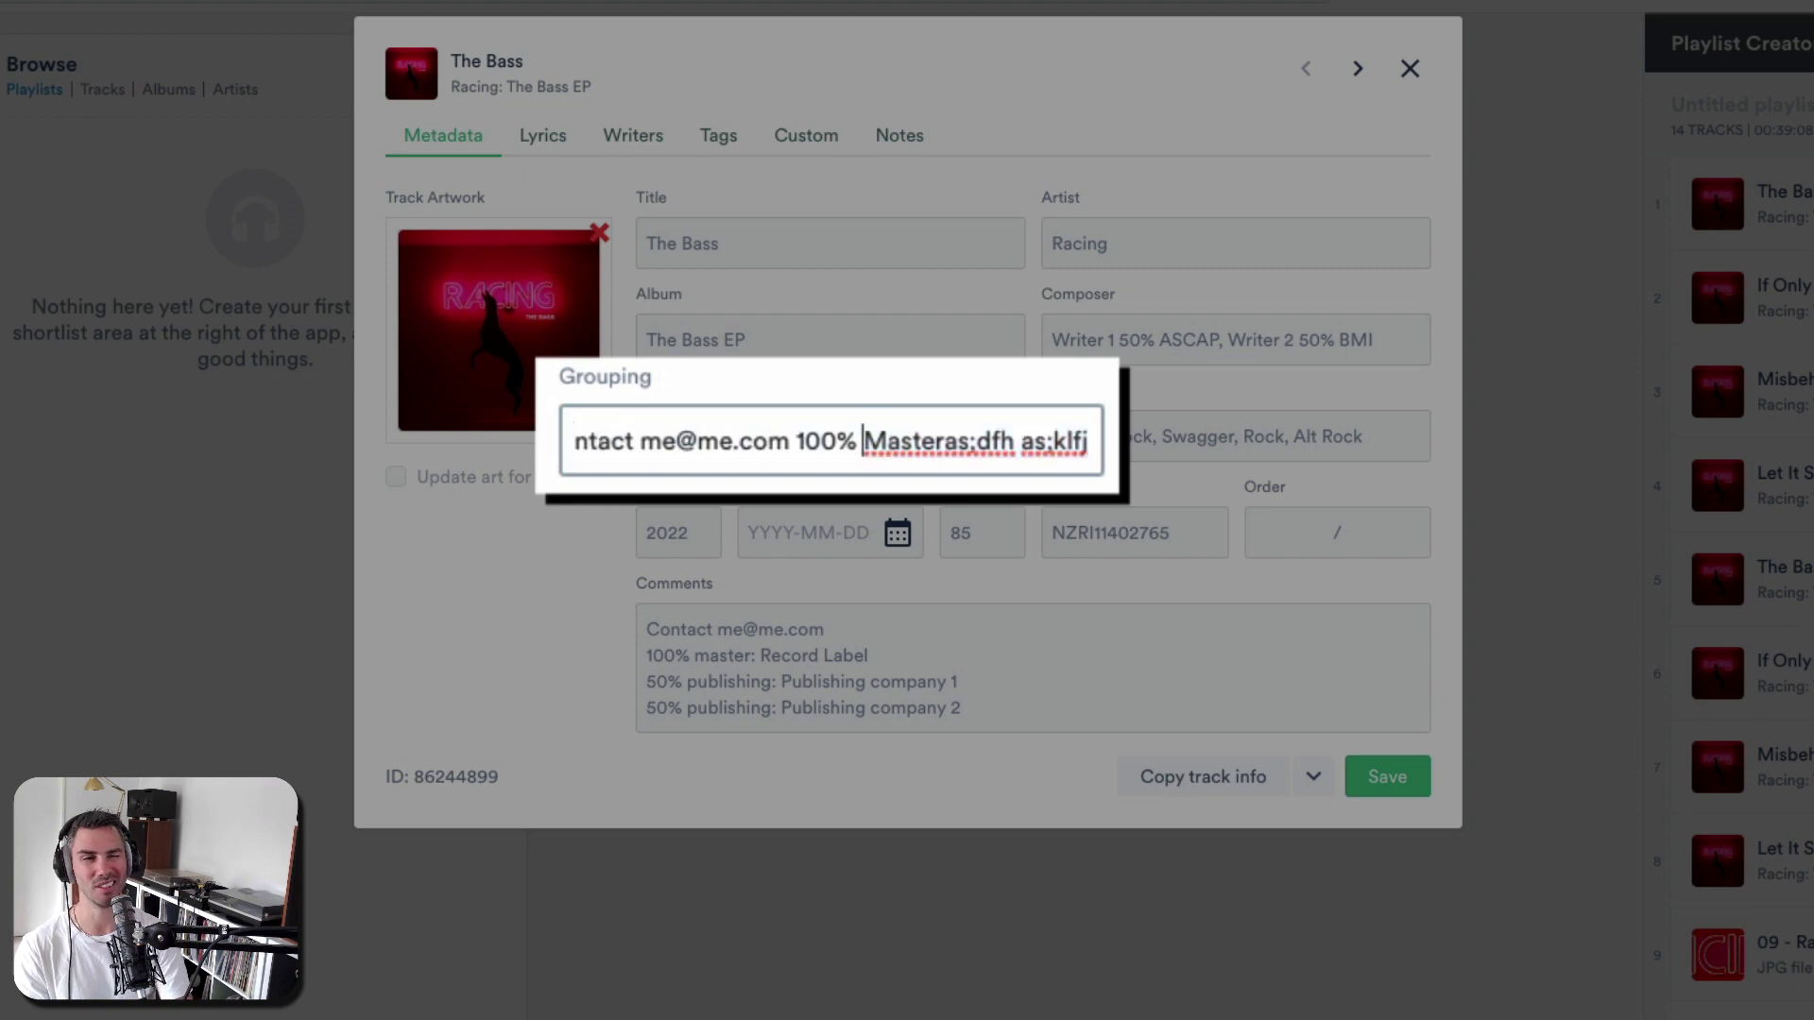
pyautogui.press('End')
pyautogui.press('Home')
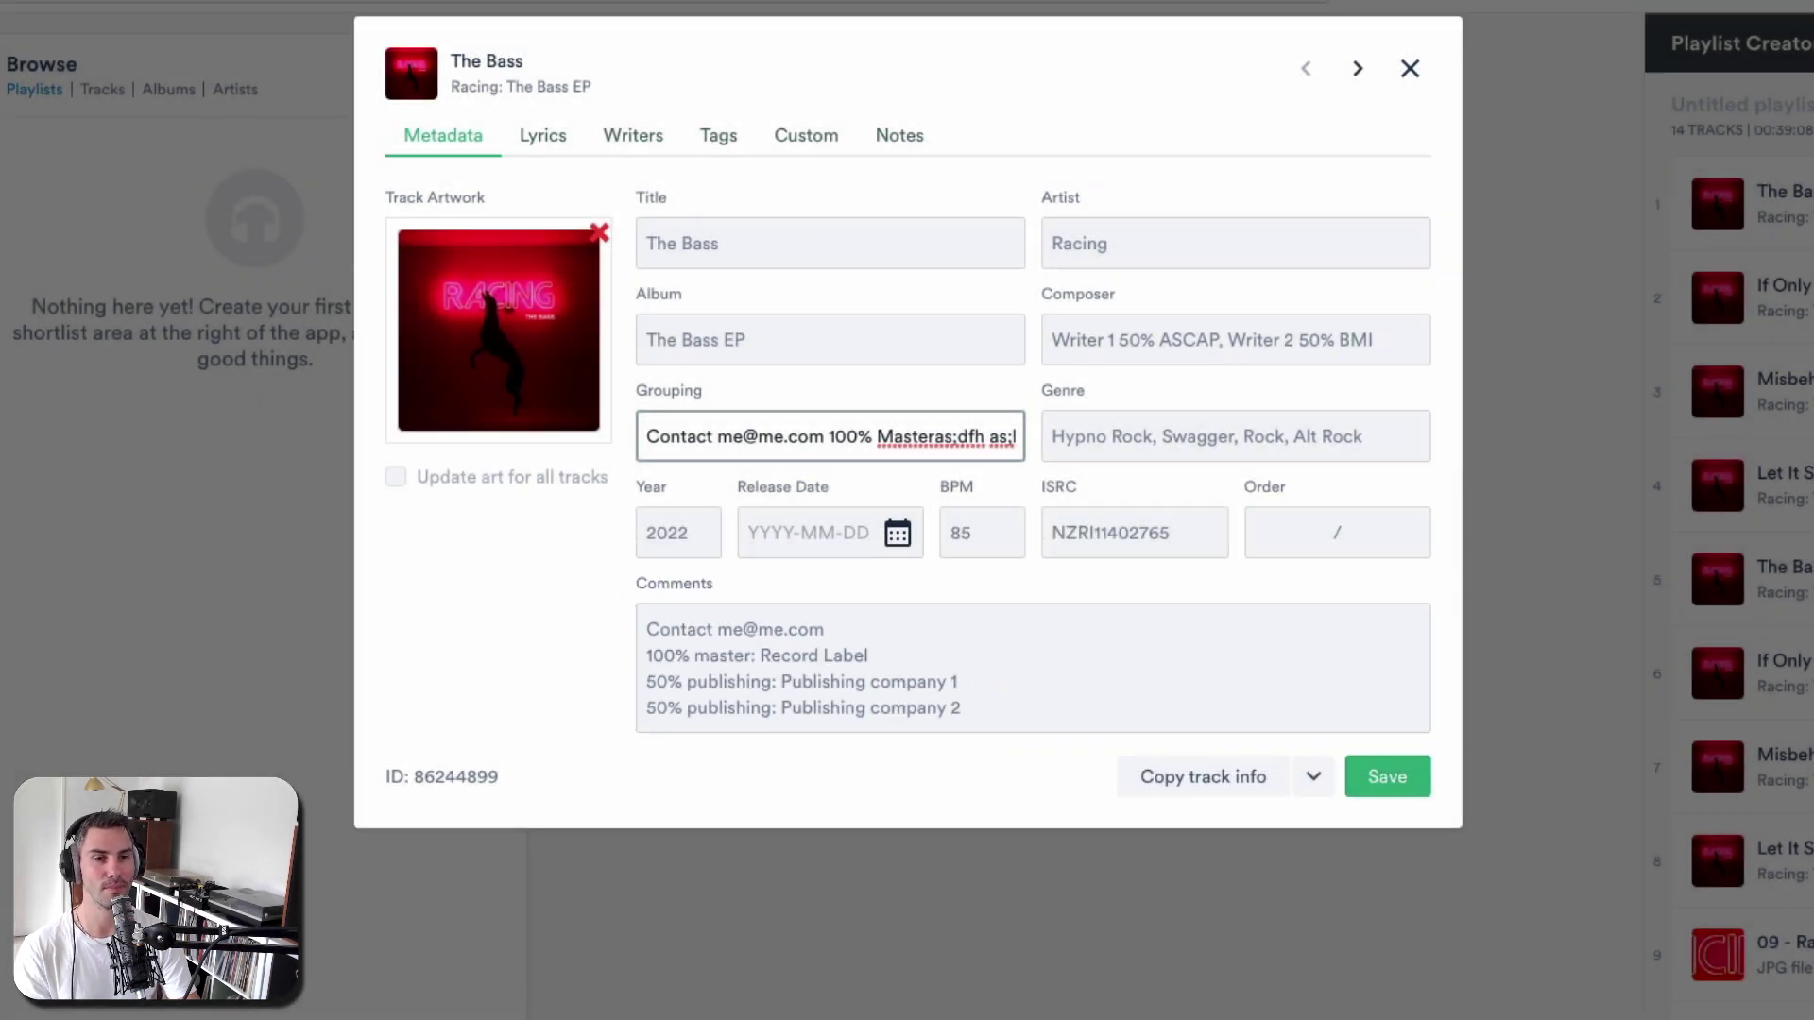
# - Review the contact line and the two 50% publishing company lines in the track's comments
pyautogui.moveTo(648, 630)
pyautogui.mouseDown()
pyautogui.moveTo(778, 682)
pyautogui.moveTo(962, 709)
pyautogui.moveTo(652, 656)
pyautogui.moveTo(646, 629)
pyautogui.mouseUp()
pyautogui.click(647, 629)
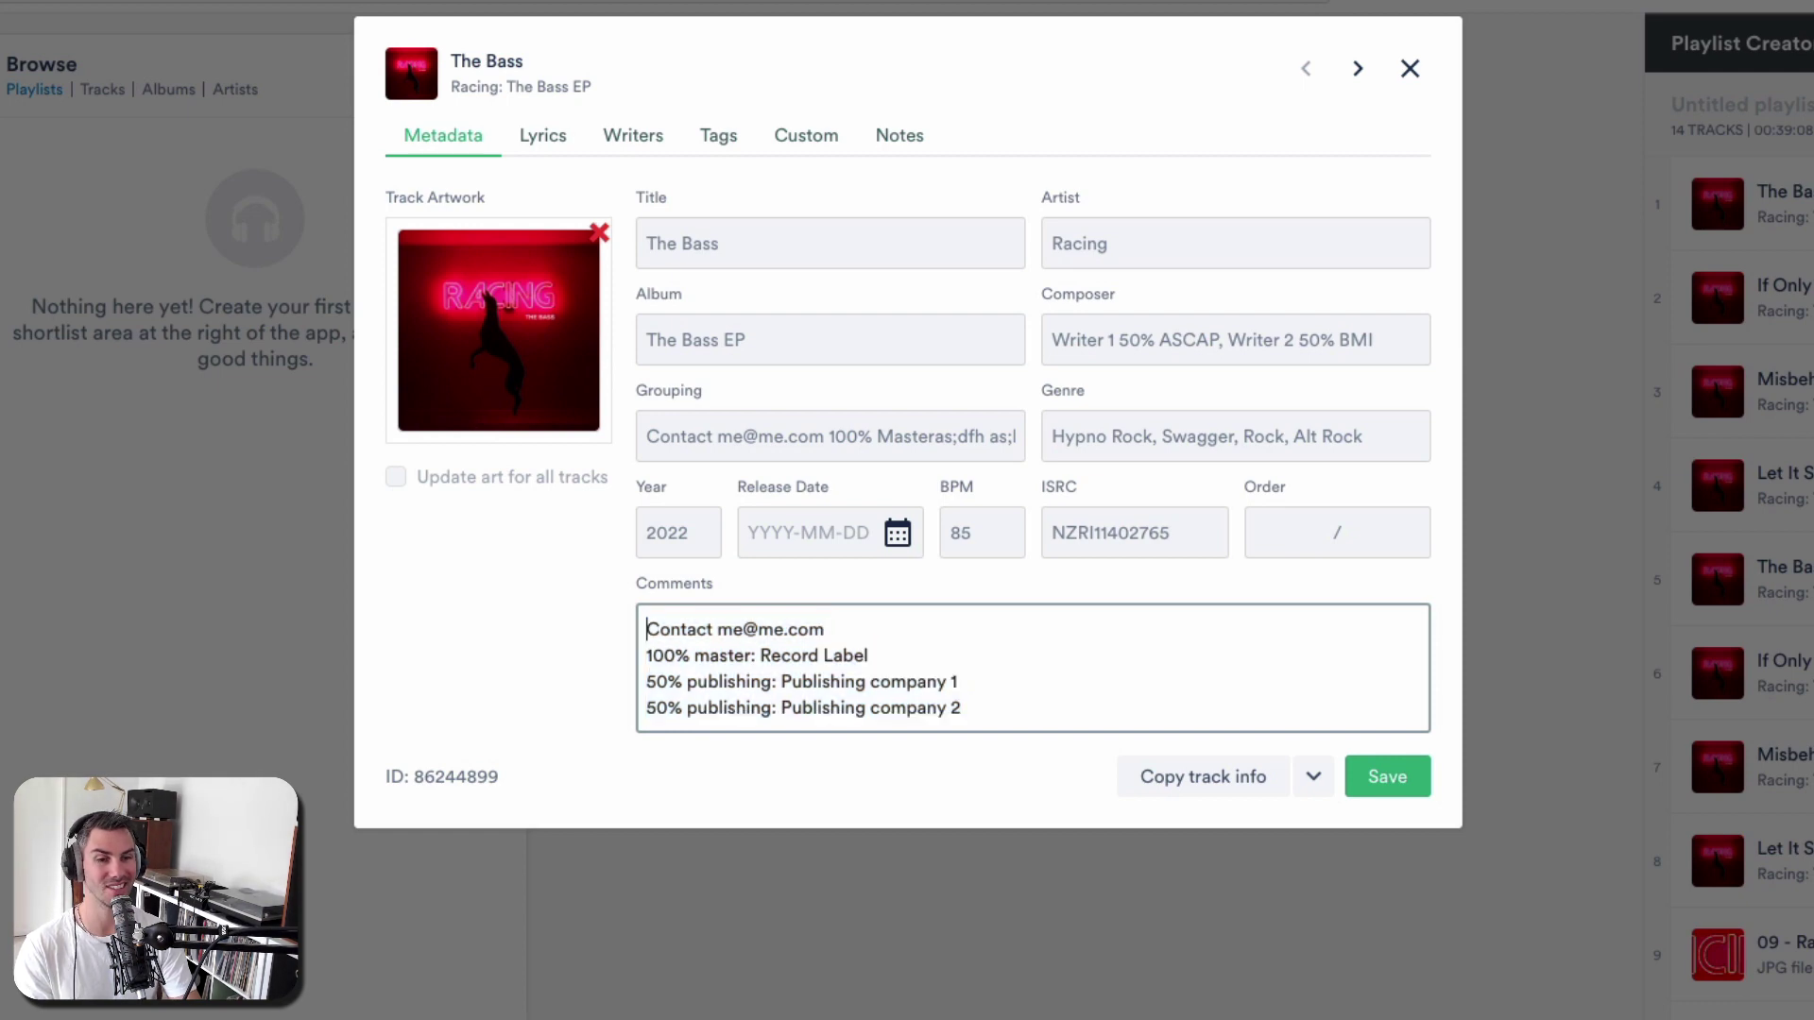
pyautogui.click(961, 708)
pyautogui.moveTo(961, 708); pyautogui.dragTo(646, 681)
pyautogui.moveTo(777, 681); pyautogui.dragTo(957, 681)
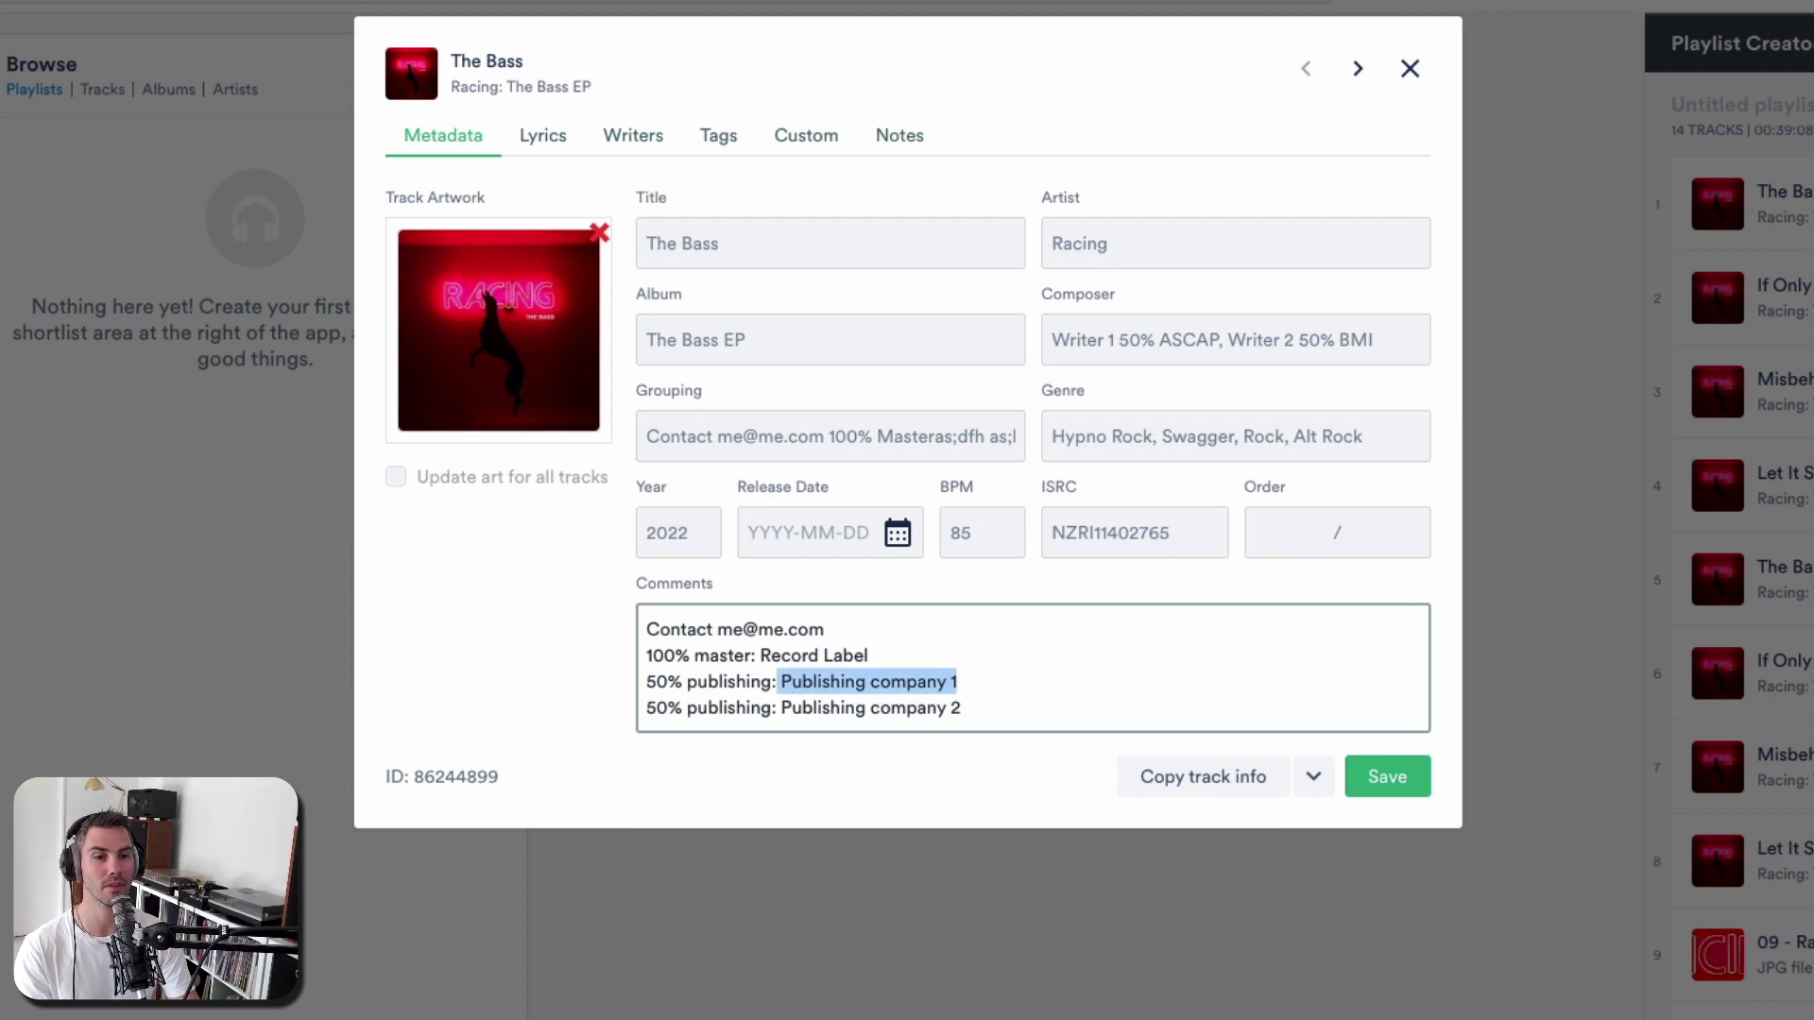
pyautogui.moveTo(646, 708); pyautogui.dragTo(814, 708)
pyautogui.click(962, 708)
pyautogui.click(959, 681)
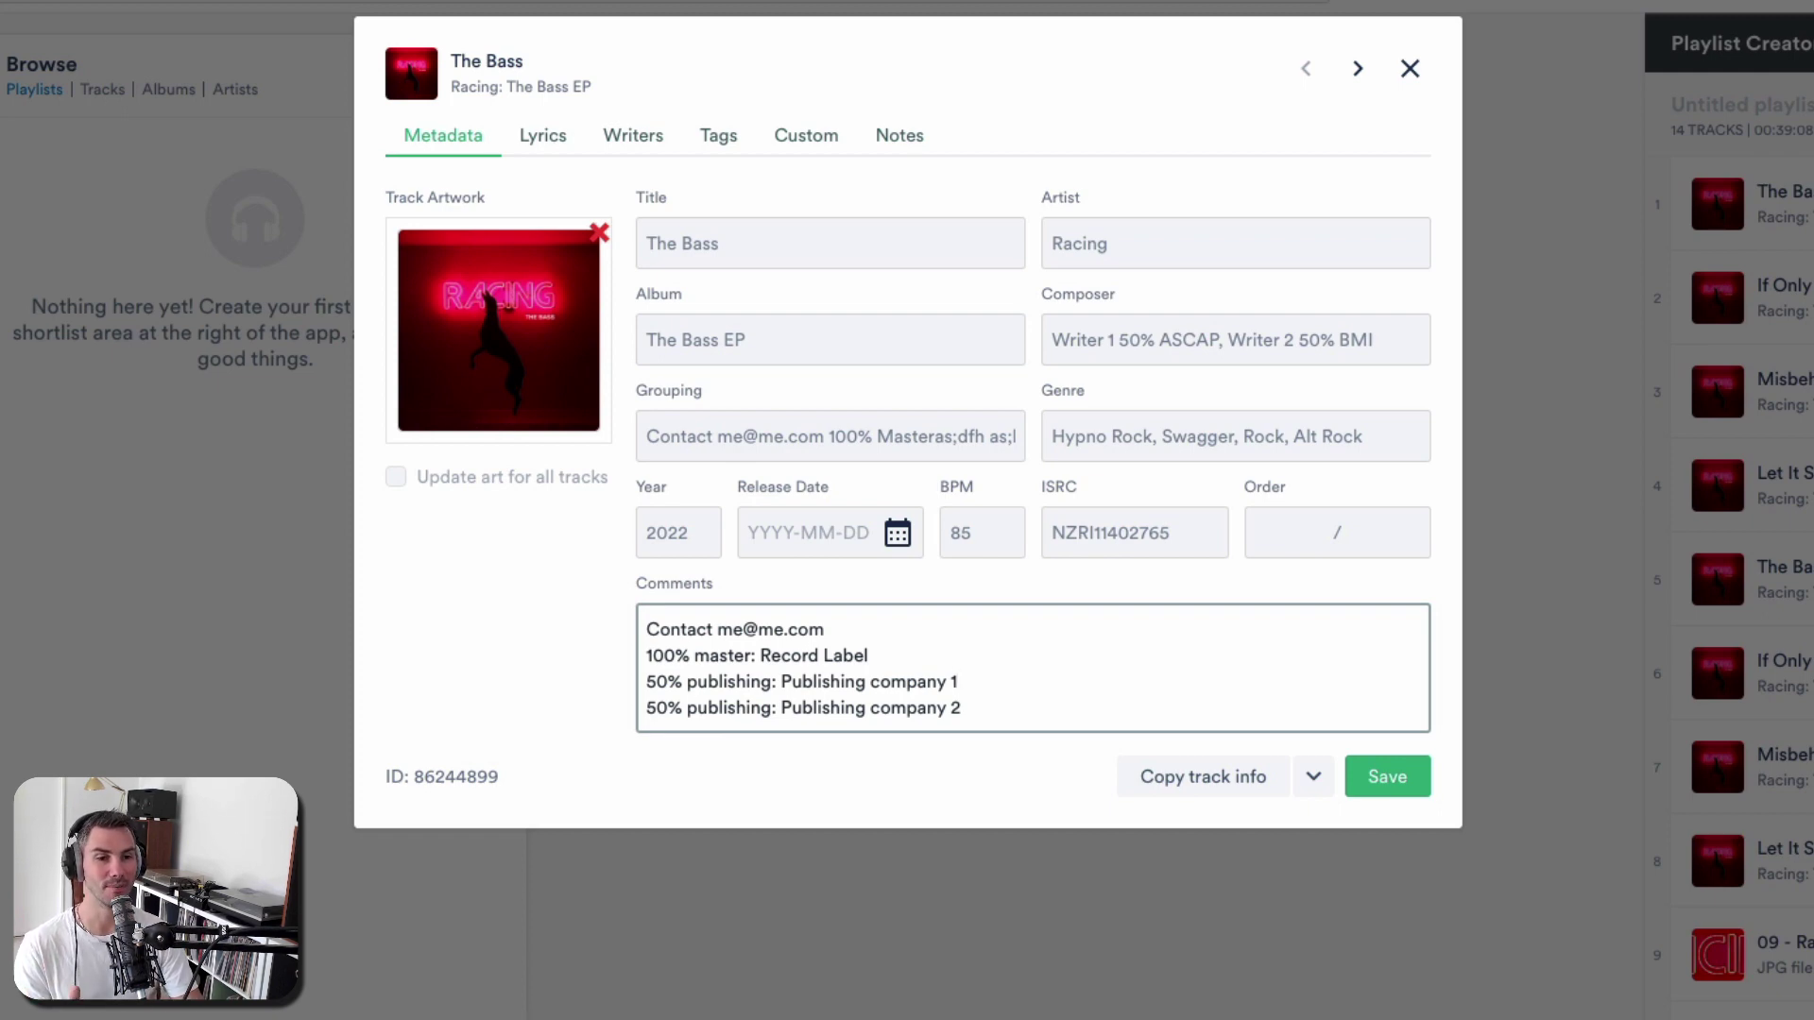
# - Set the track's order to 1 / 4 and save its metadata
pyautogui.click(1327, 533)
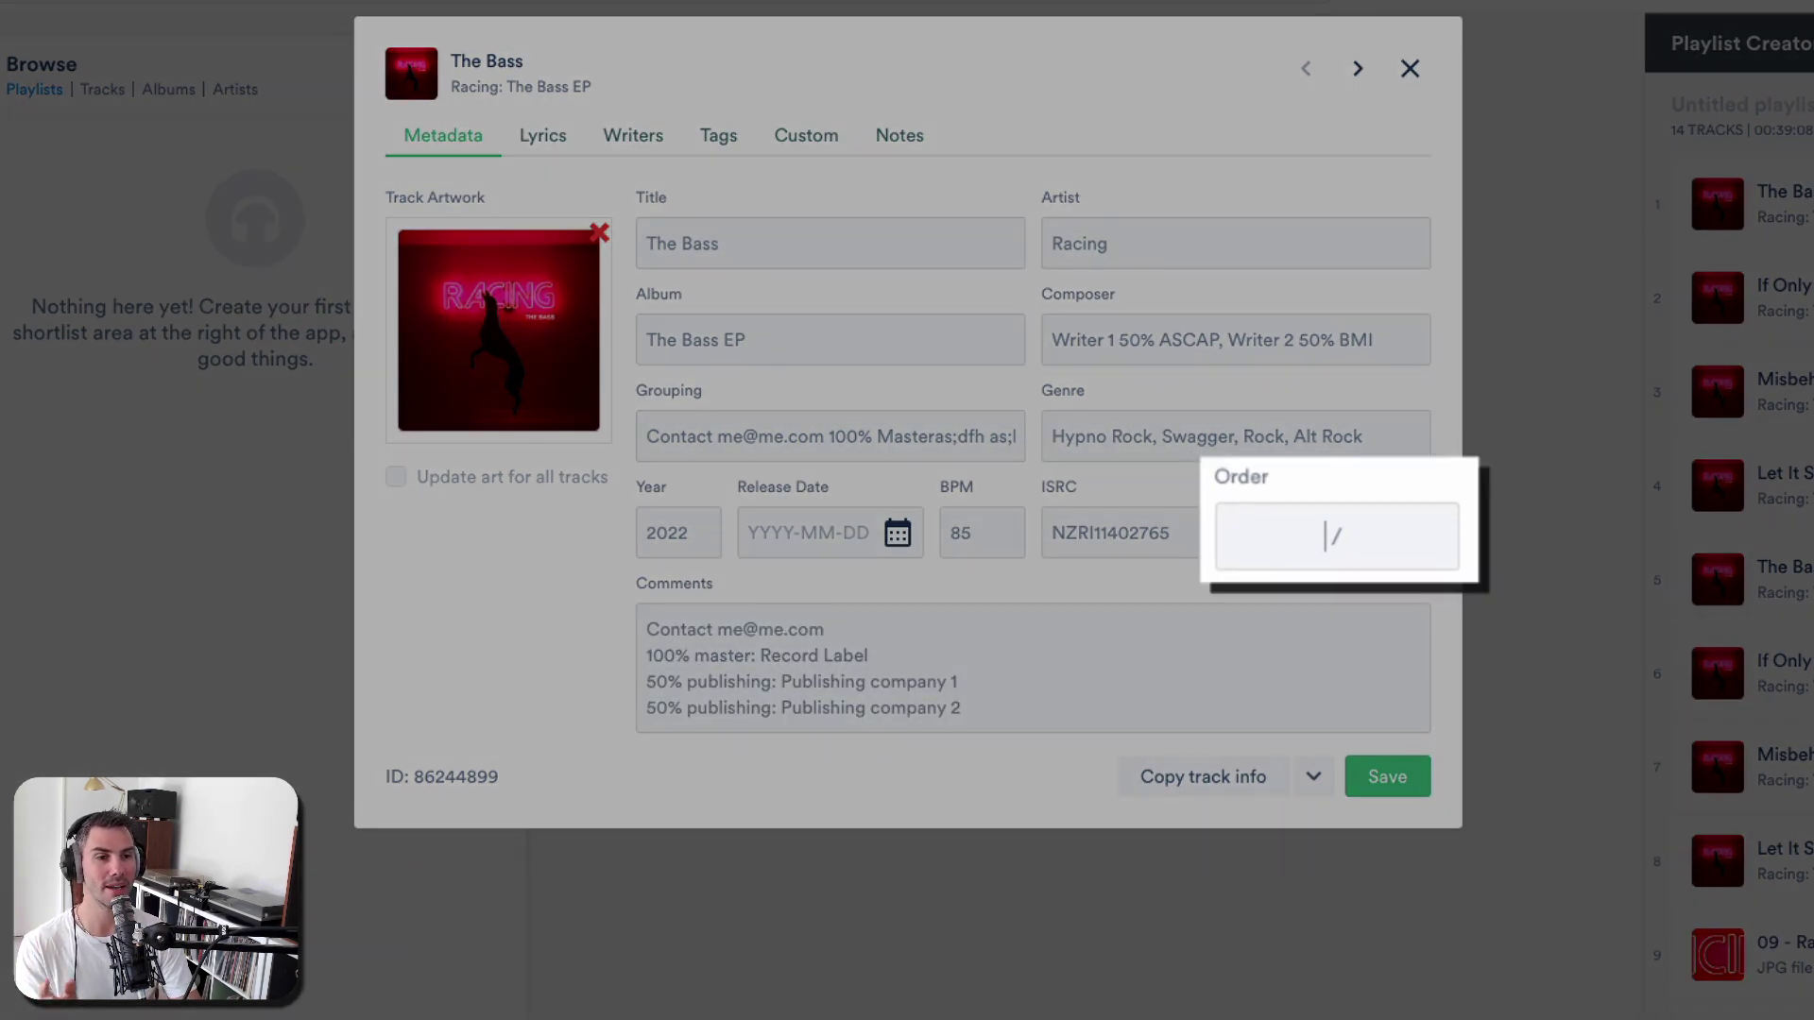
pyautogui.write('1')
pyautogui.press('End')
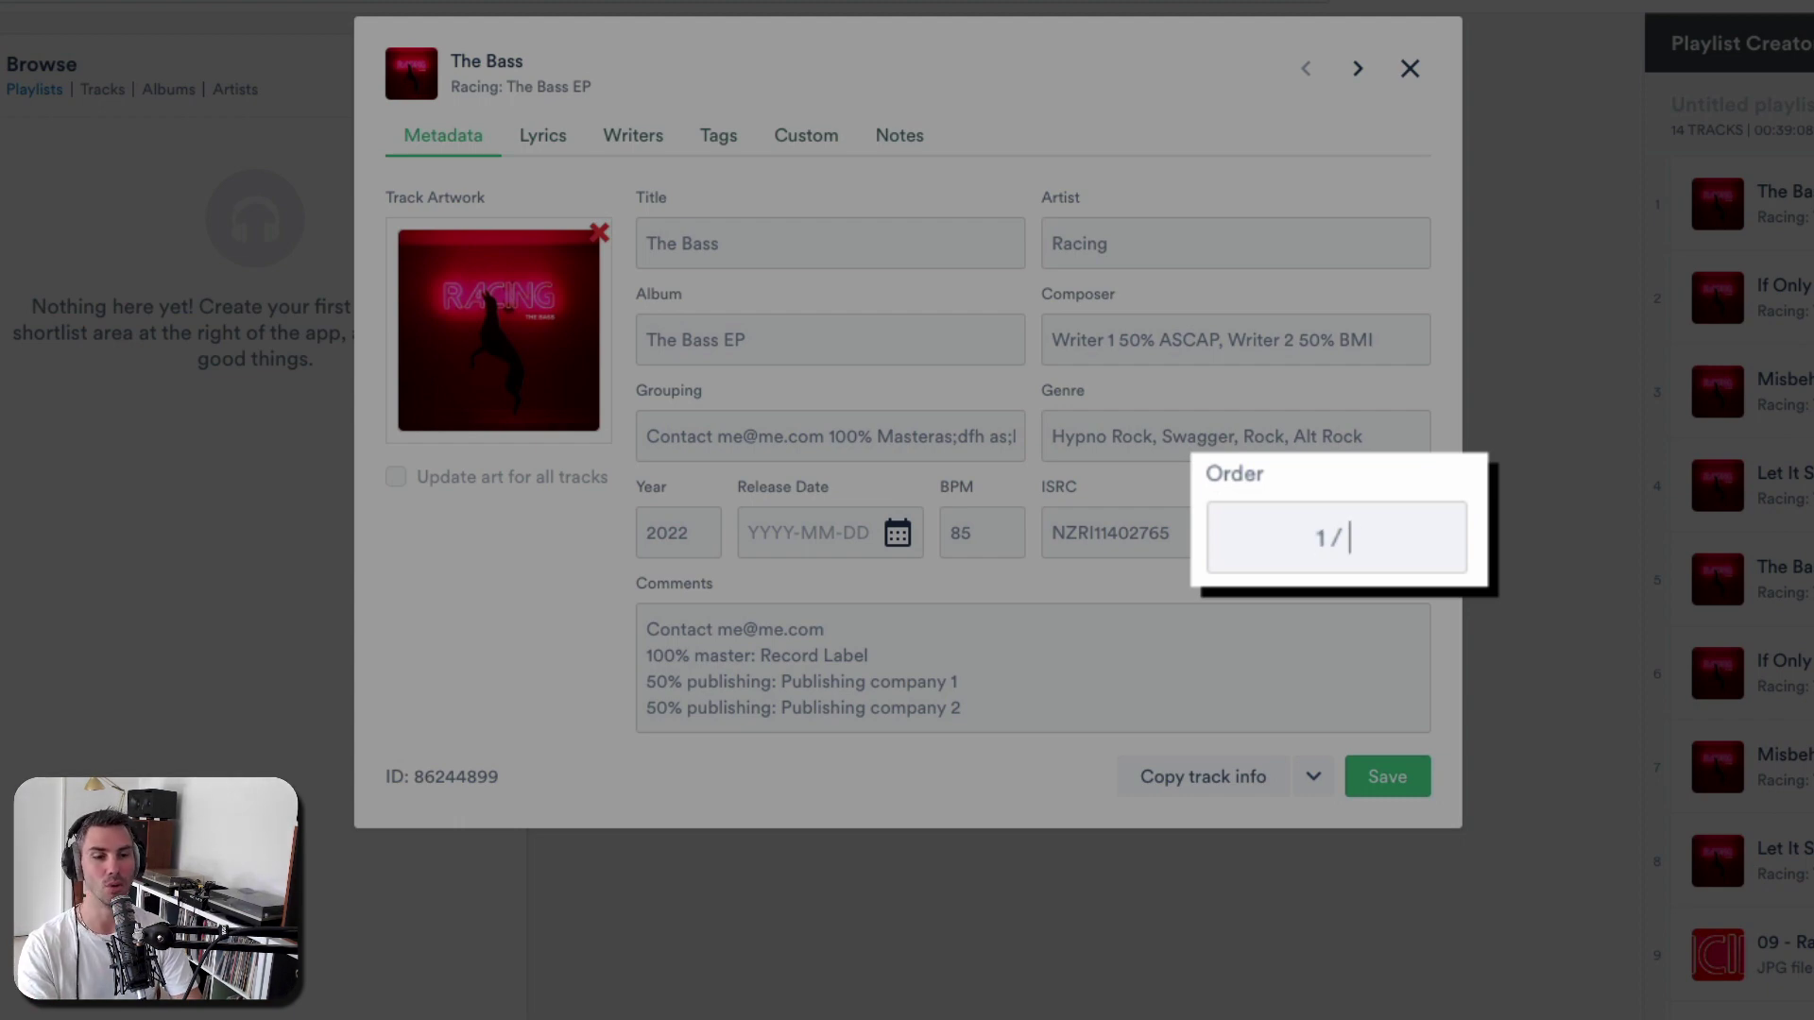
pyautogui.write('4')
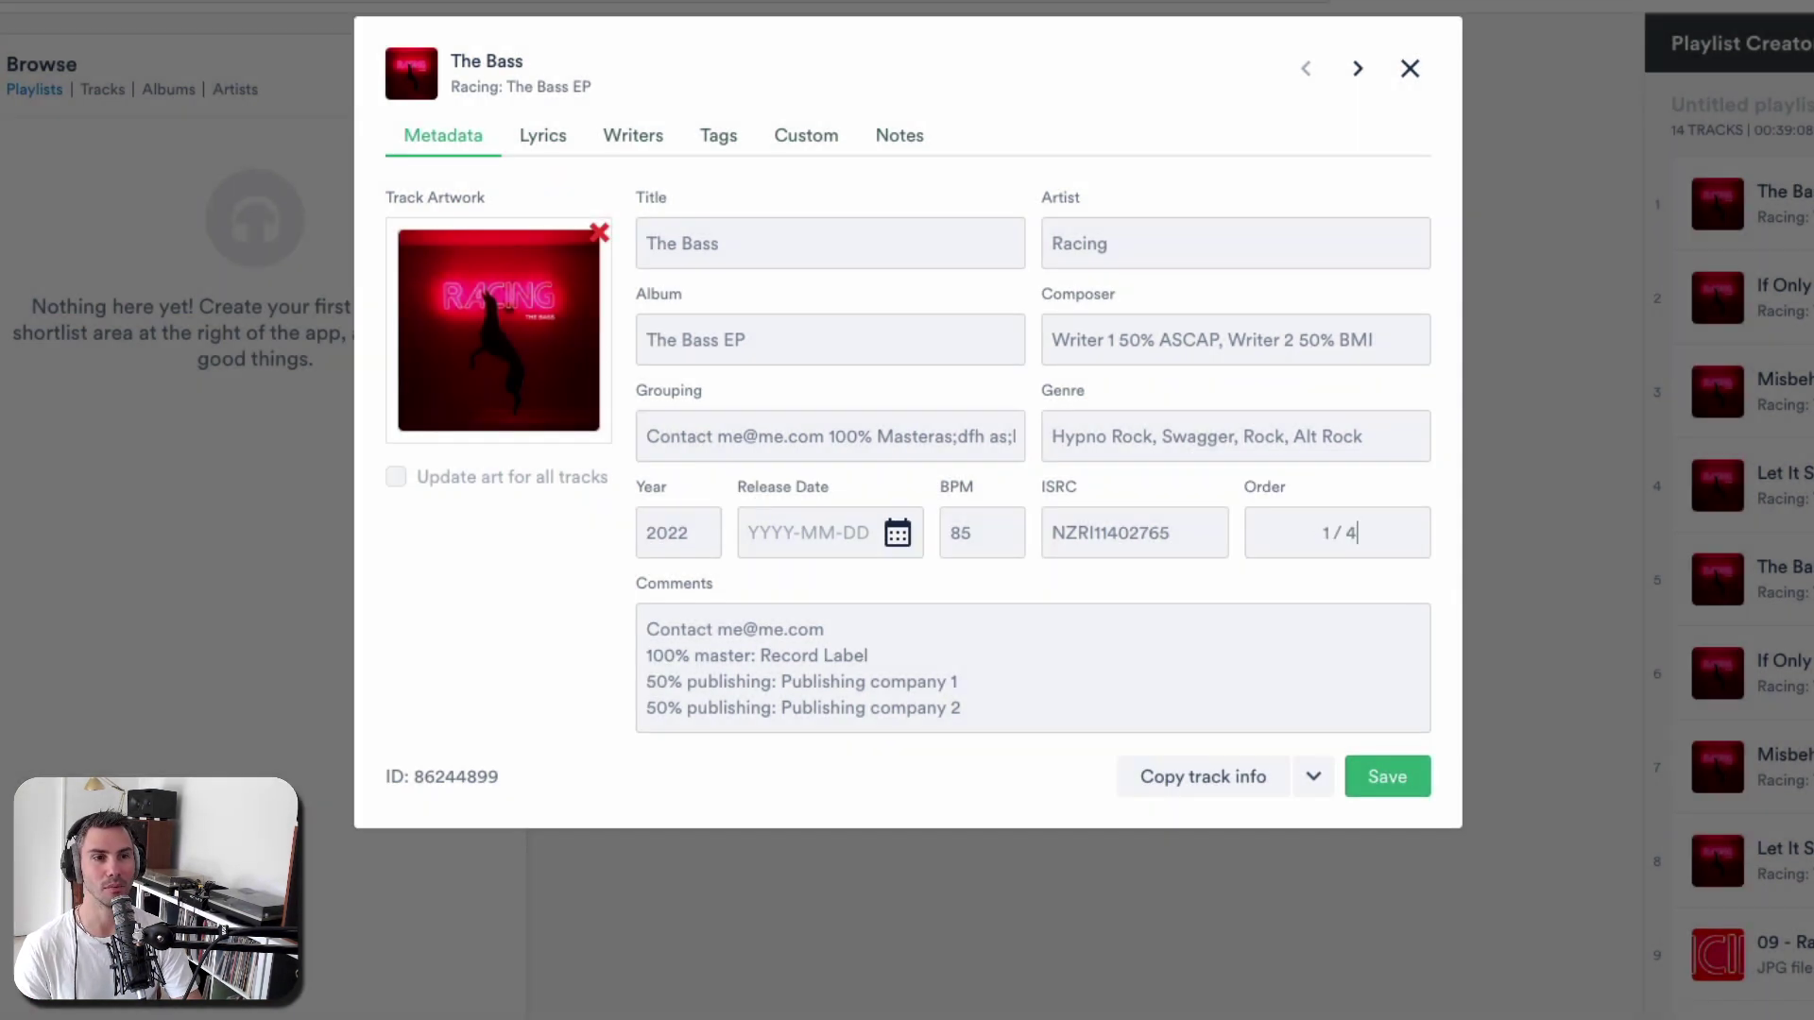
pyautogui.press('Return')
pyautogui.click(1387, 776)
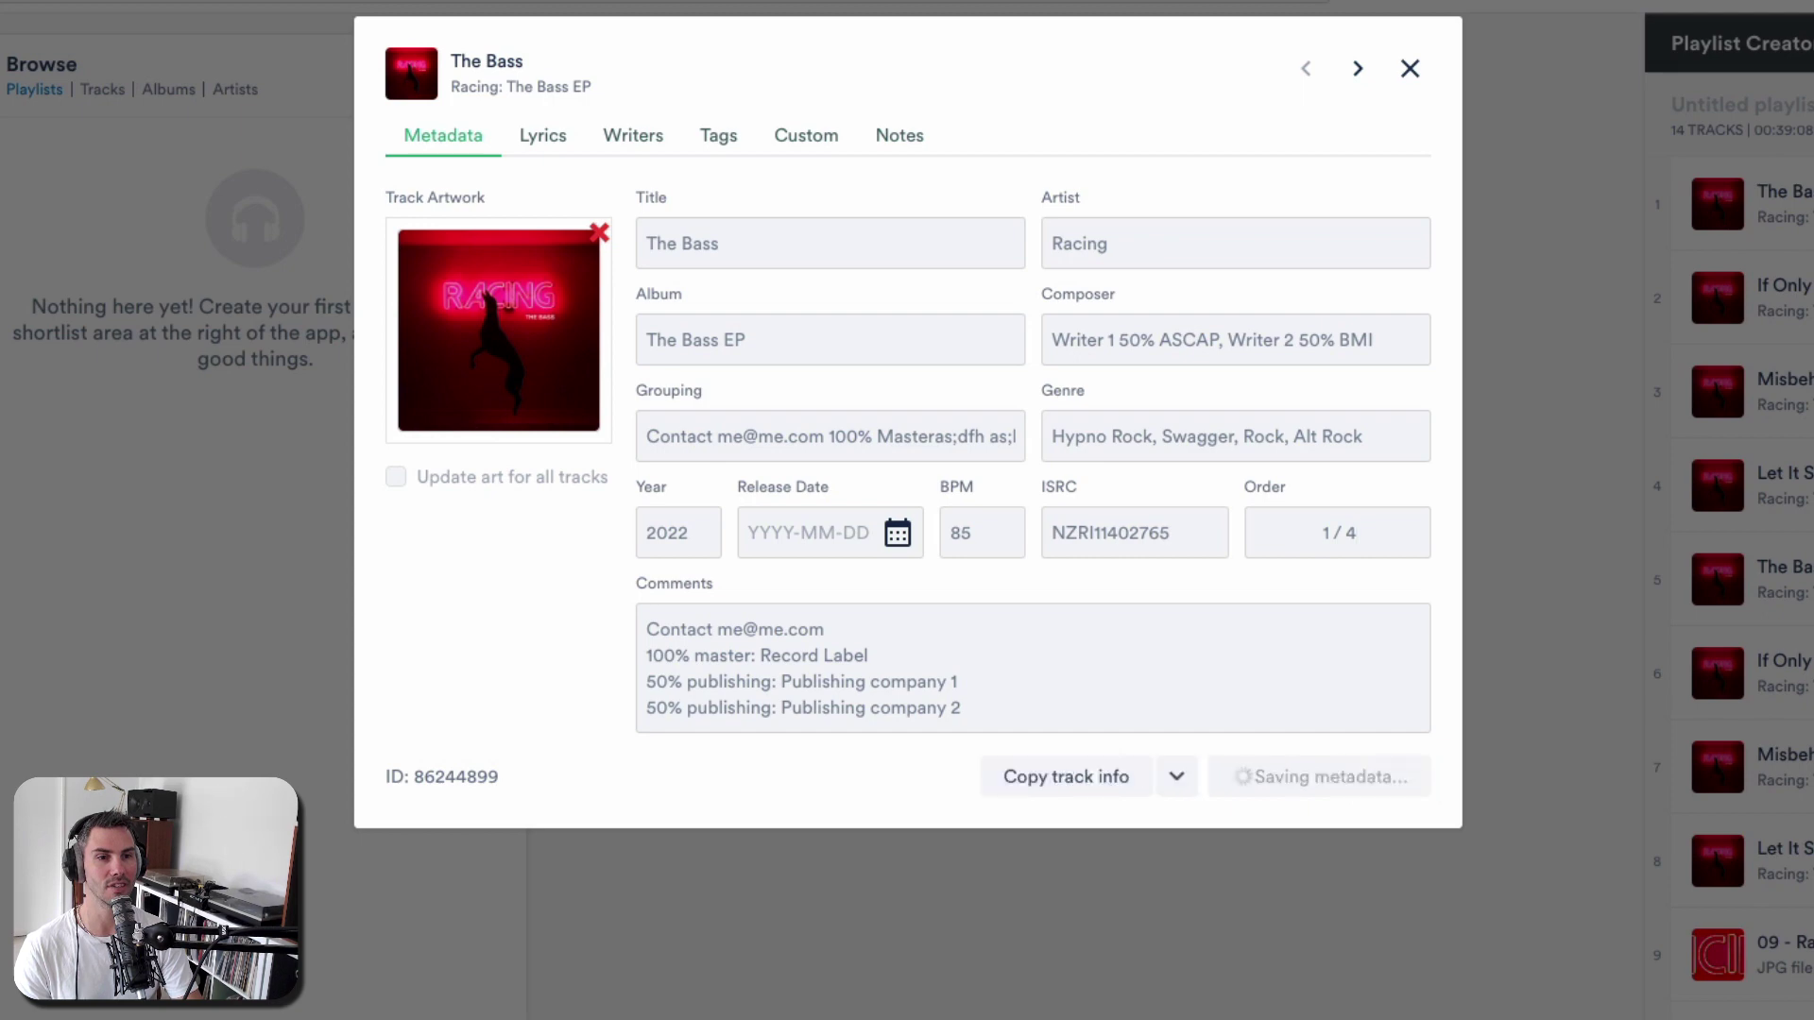
# - View the metadata of the following tracks from If Only to Let It Slip (Explicit)
pyautogui.click(1358, 68)
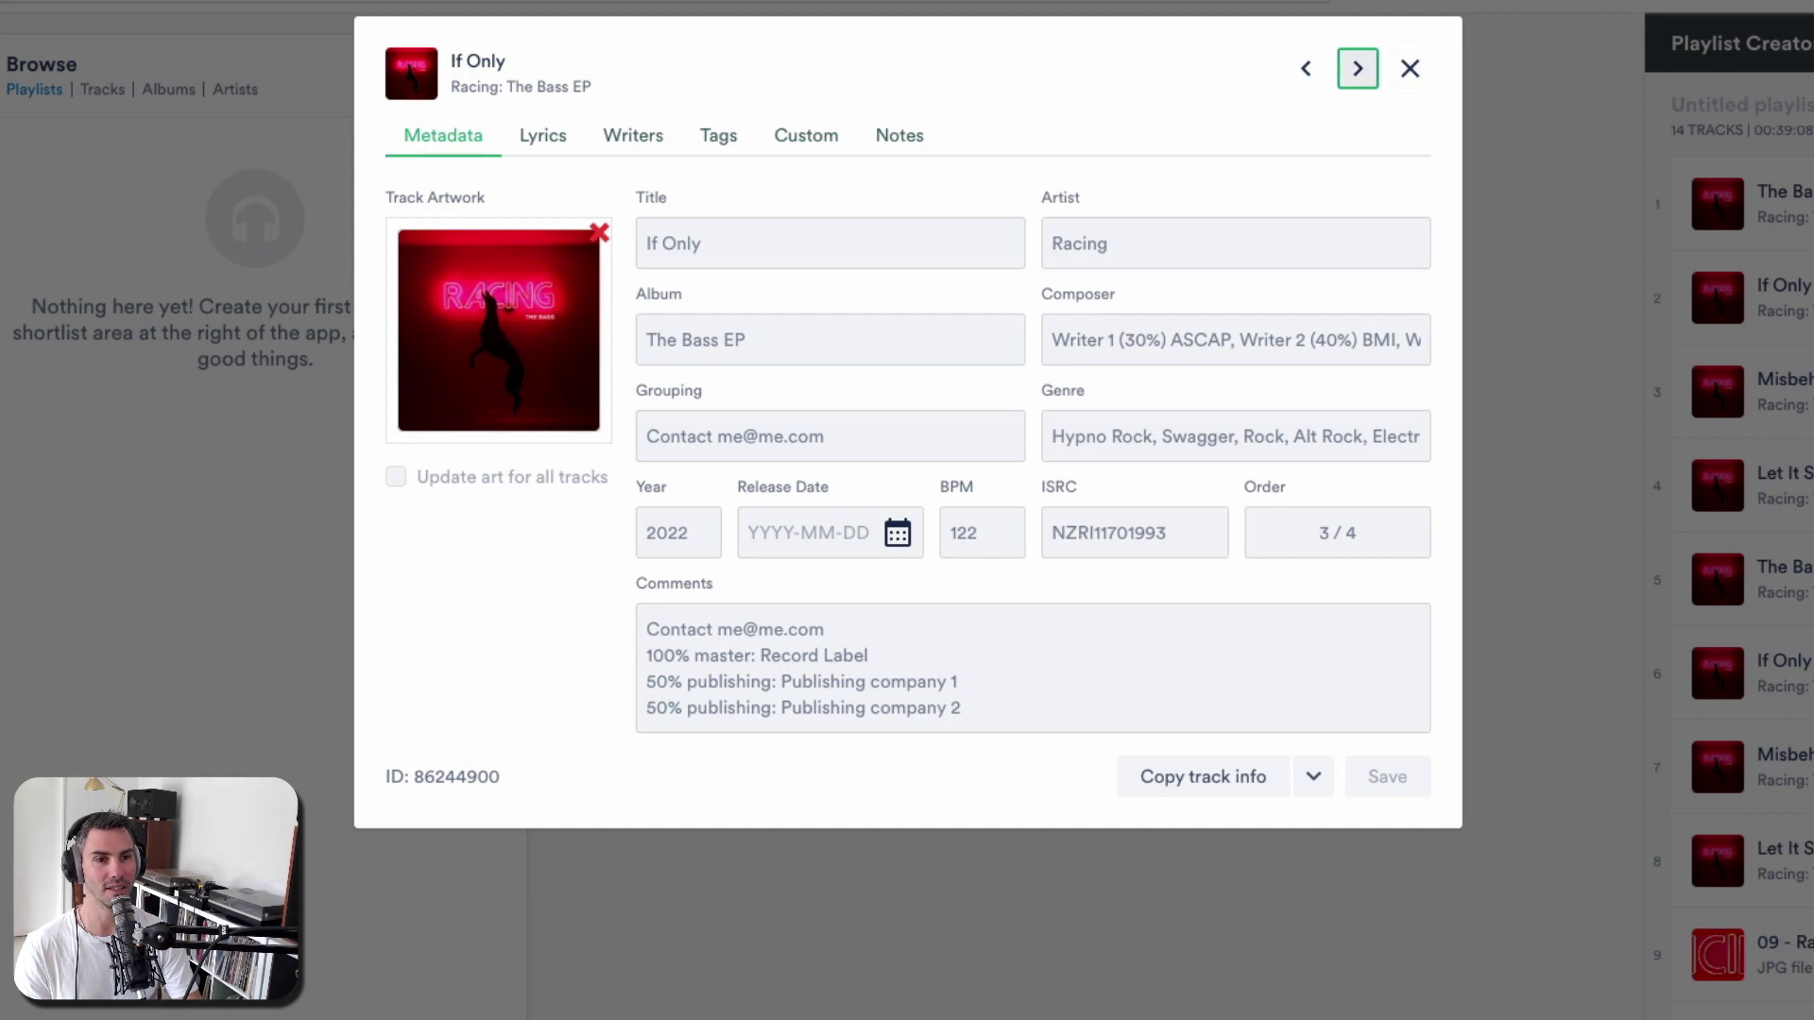
pyautogui.press('Right')
pyautogui.click(1279, 107)
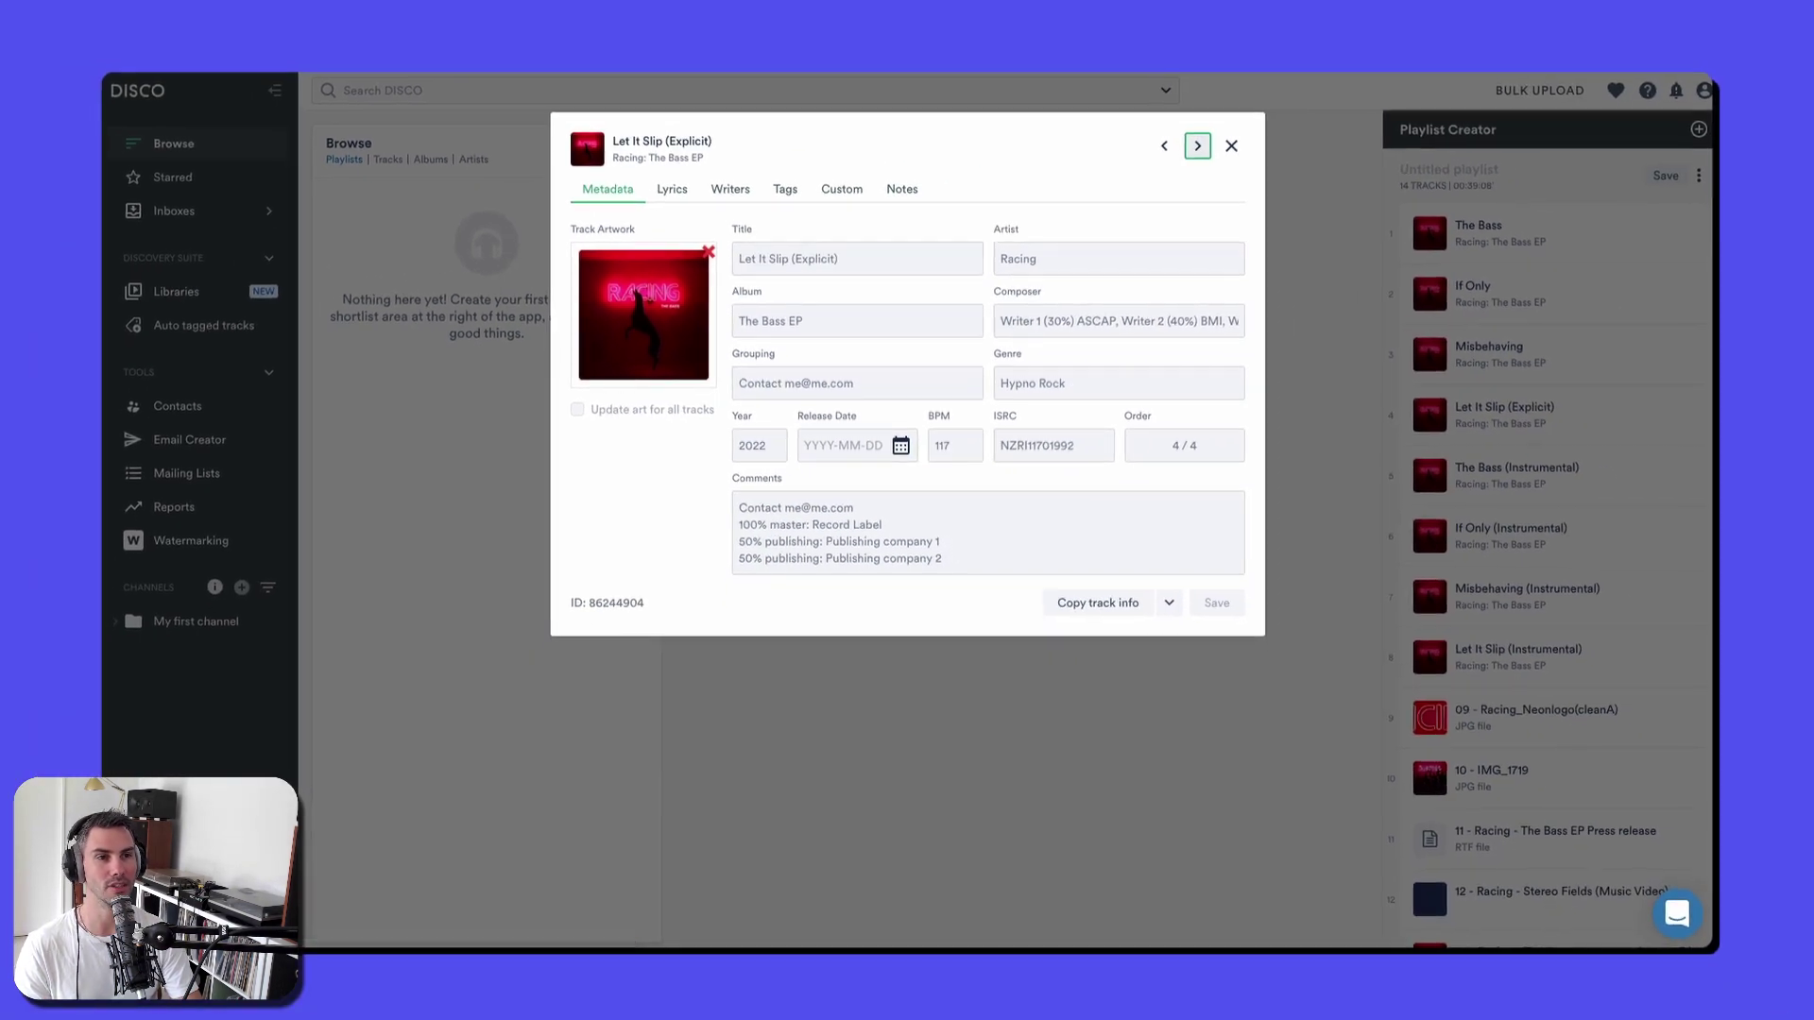